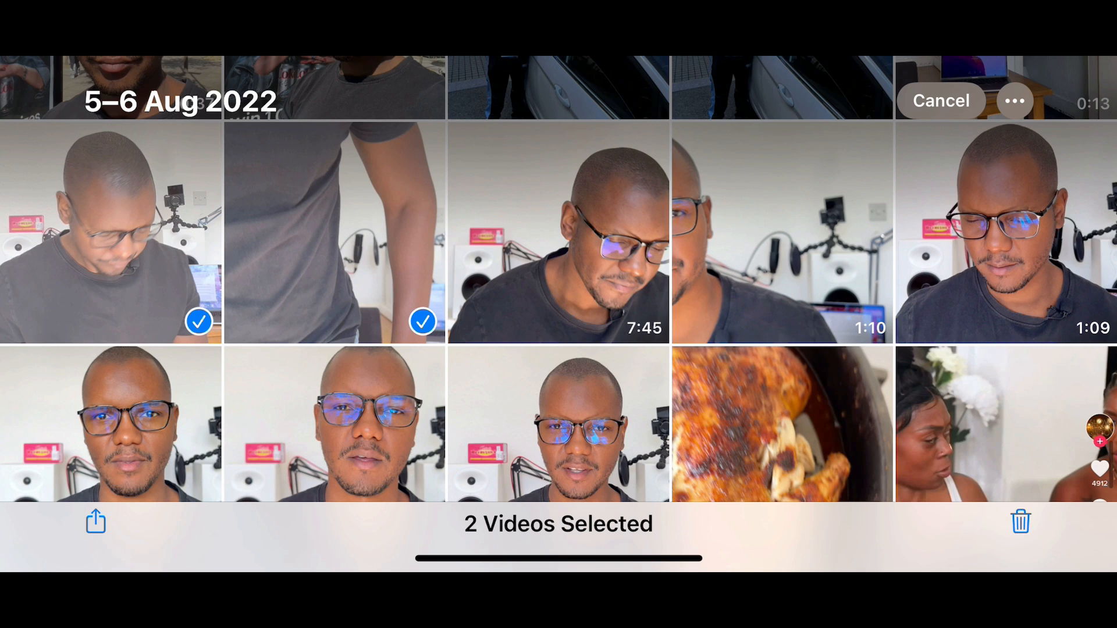
# Extend the video selection across the rest of the row of clips in the phone's photo library
pyautogui.moveTo(422, 233); pyautogui.dragTo(1006, 233)
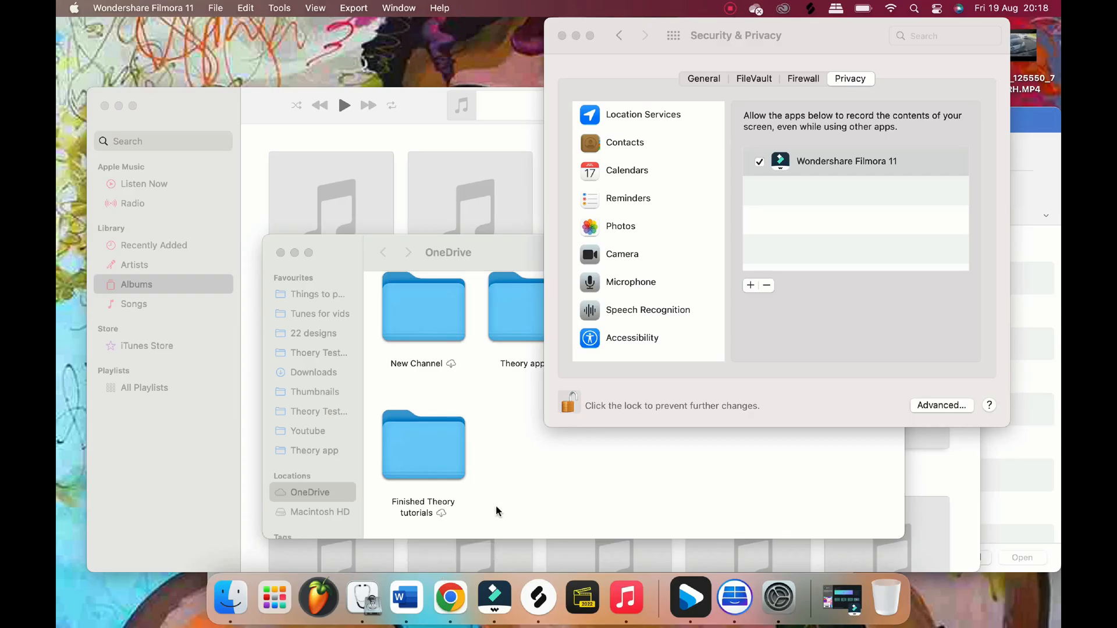
# Switch to Wondershare Filmora, start a new project and import IMG_2793.MOV through IMG_2796.MOV from the Downloads folder
pyautogui.click(494, 594)
pyautogui.click(452, 164)
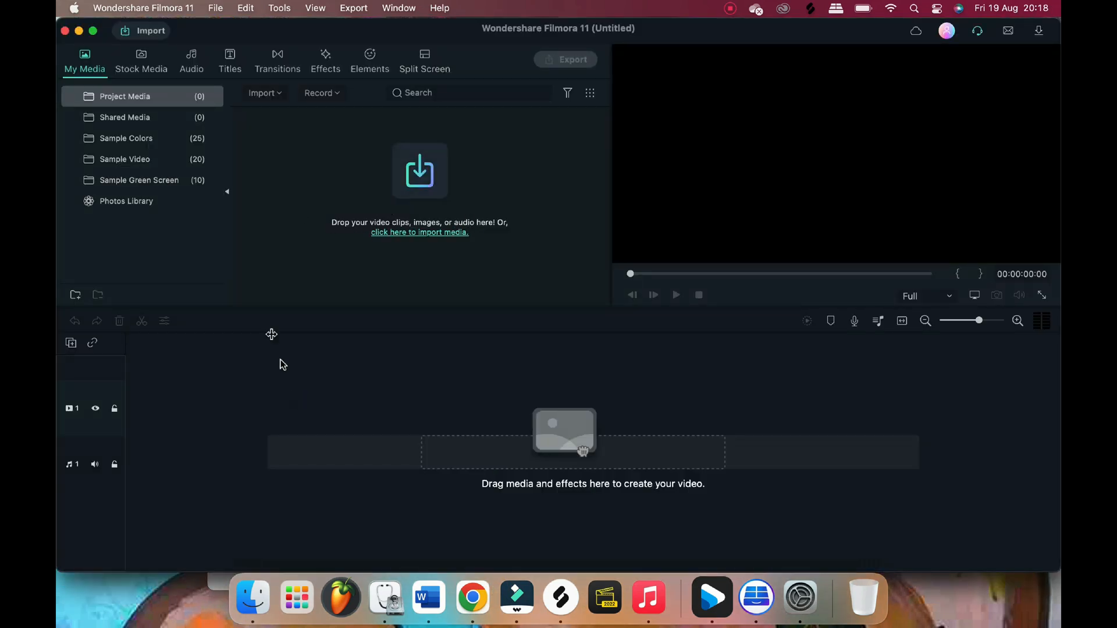
pyautogui.click(149, 33)
pyautogui.click(123, 193)
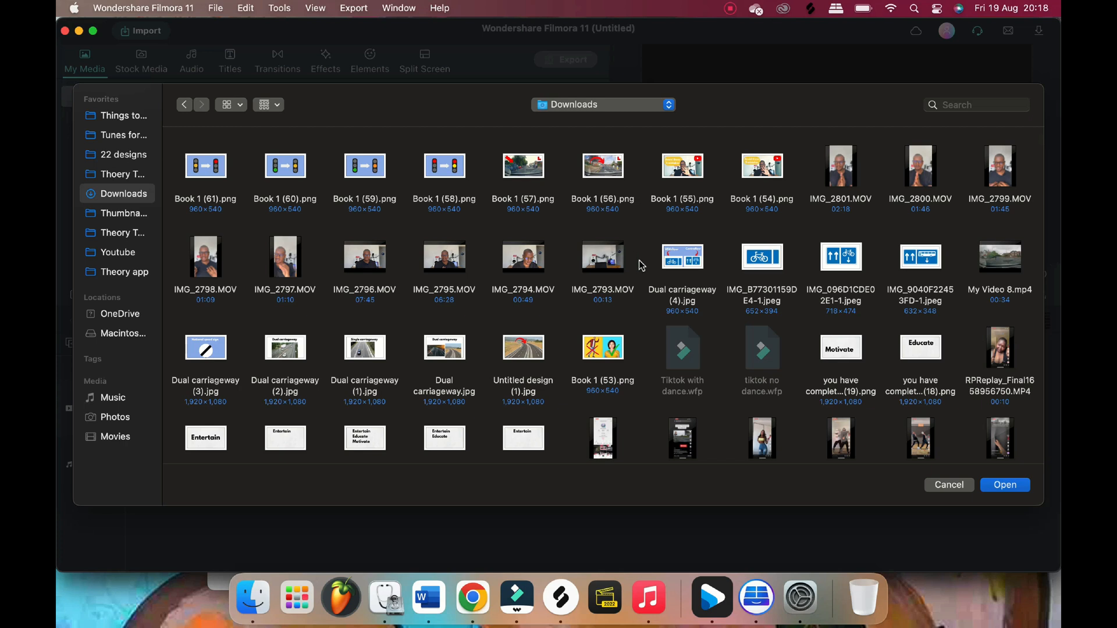
pyautogui.moveTo(642, 266); pyautogui.dragTo(356, 268)
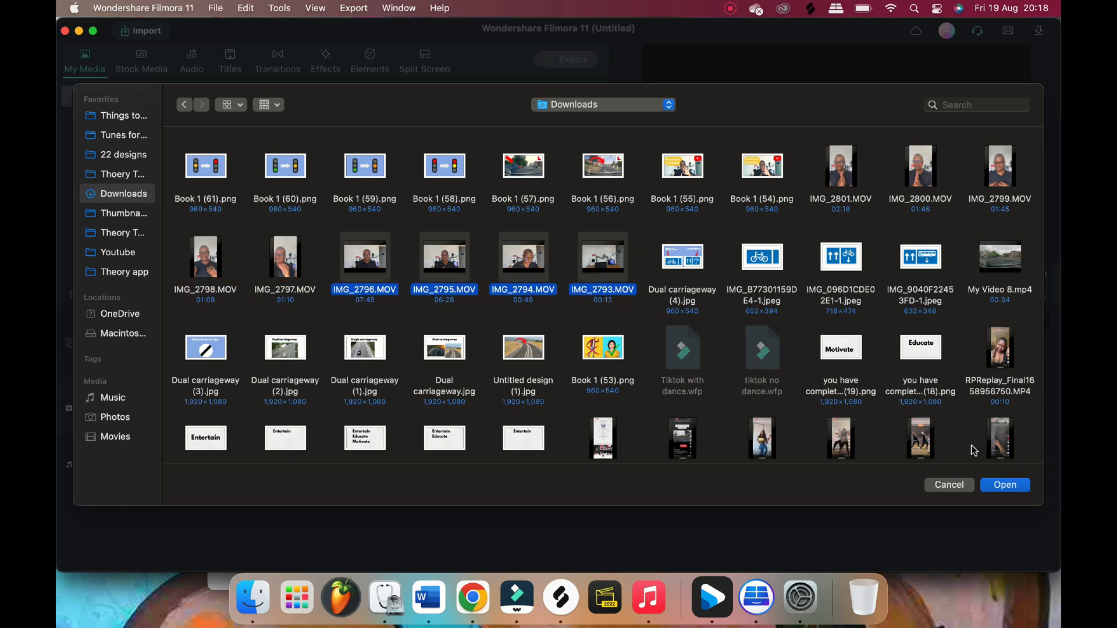
pyautogui.click(1005, 486)
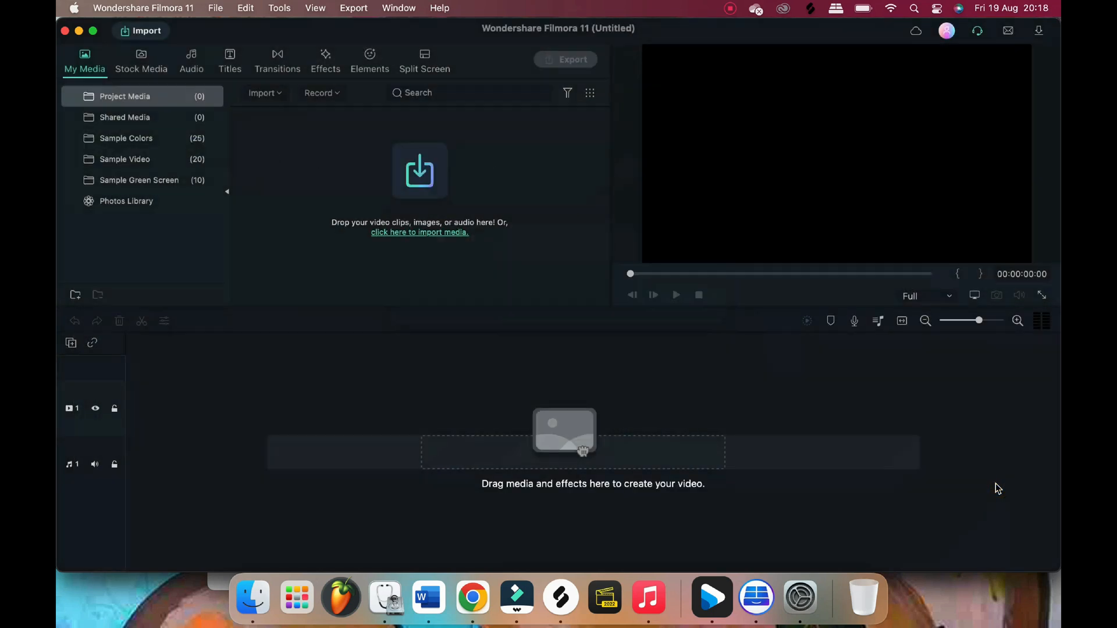
# Preview the imported clips IMG_2793 and IMG_2794
pyautogui.doubleClick(276, 139)
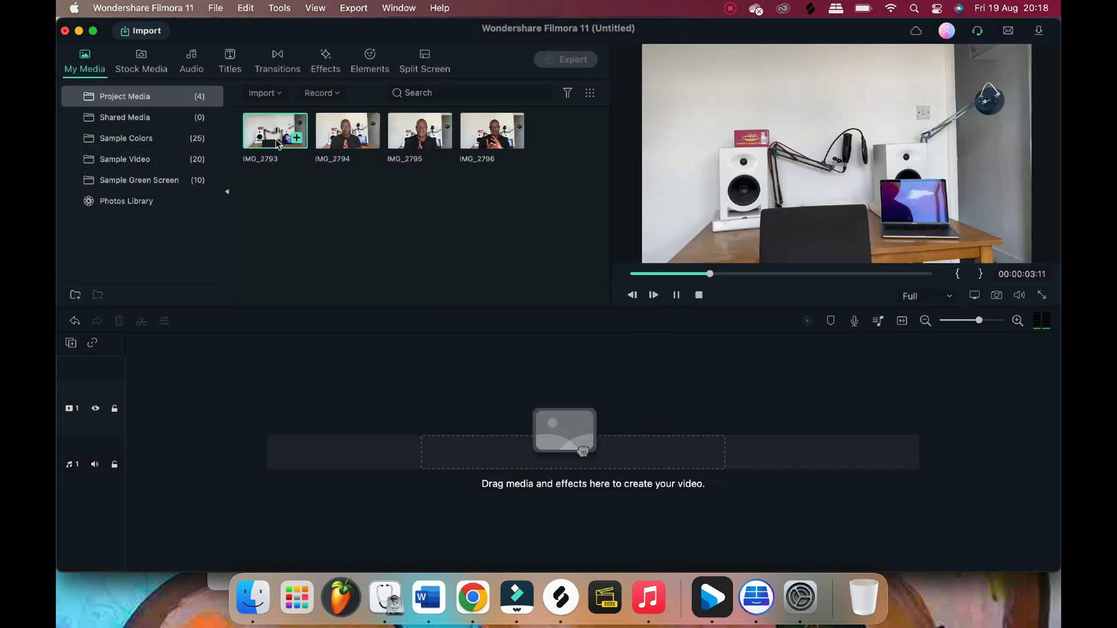
pyautogui.click(276, 138)
pyautogui.doubleClick(352, 132)
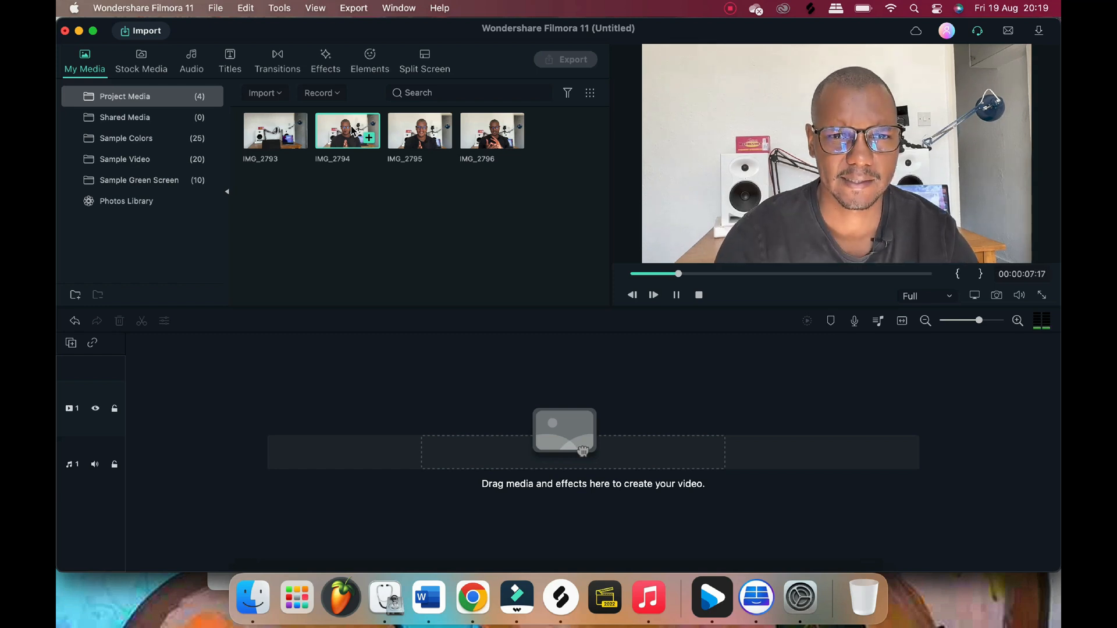
# Place IMG_2794 on the timeline with project settings matched to the media (3840X2160, 24.00fps), followed by IMG_2795 and IMG_2796
pyautogui.click(369, 138)
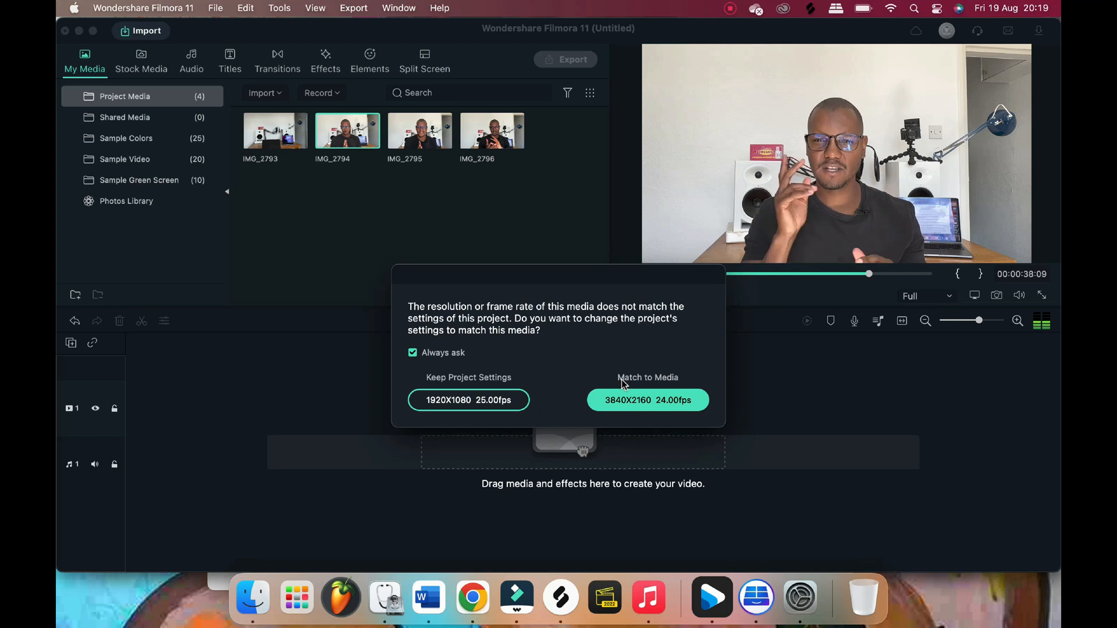
pyautogui.click(633, 395)
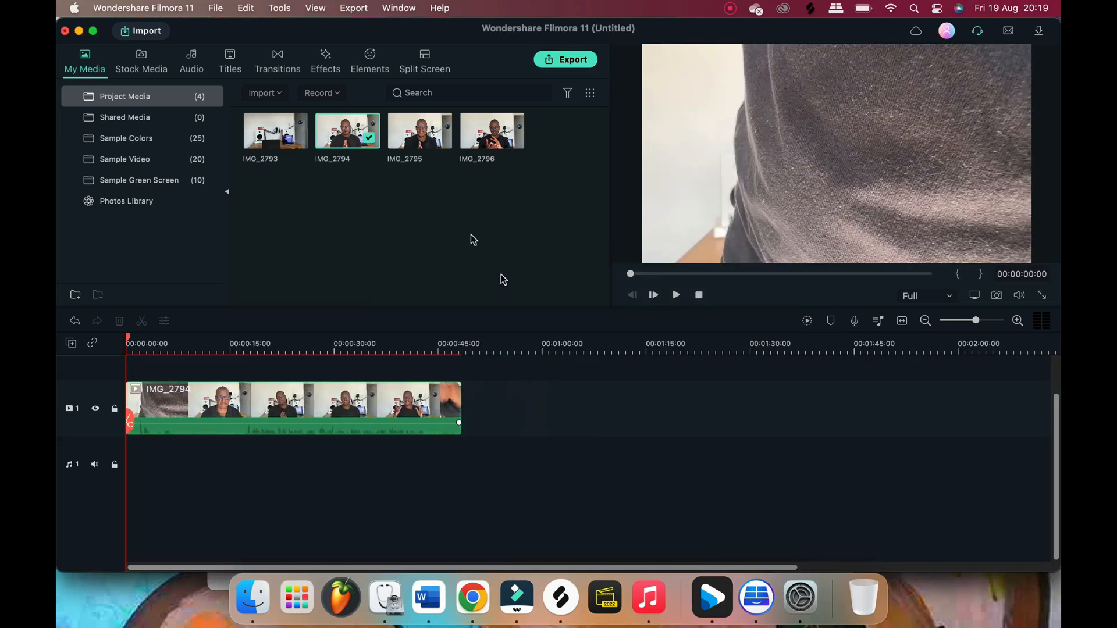
pyautogui.moveTo(418, 142); pyautogui.dragTo(491, 408)
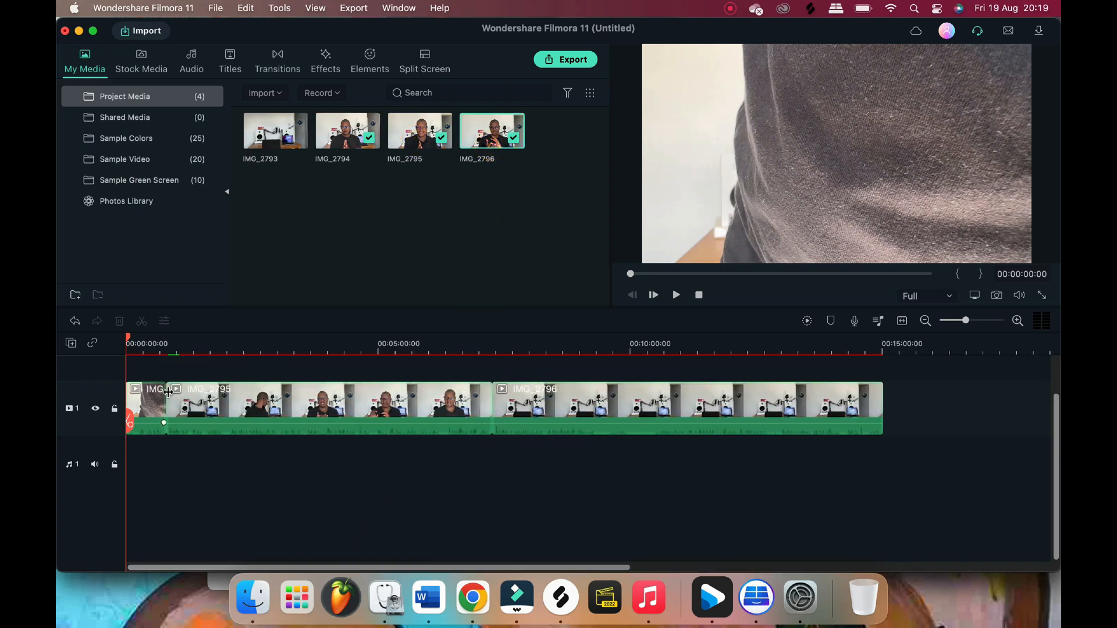
# Apply the Mission Impossible 3D LUT to the IMG_2794 clip in its color settings
pyautogui.doubleClick(147, 401)
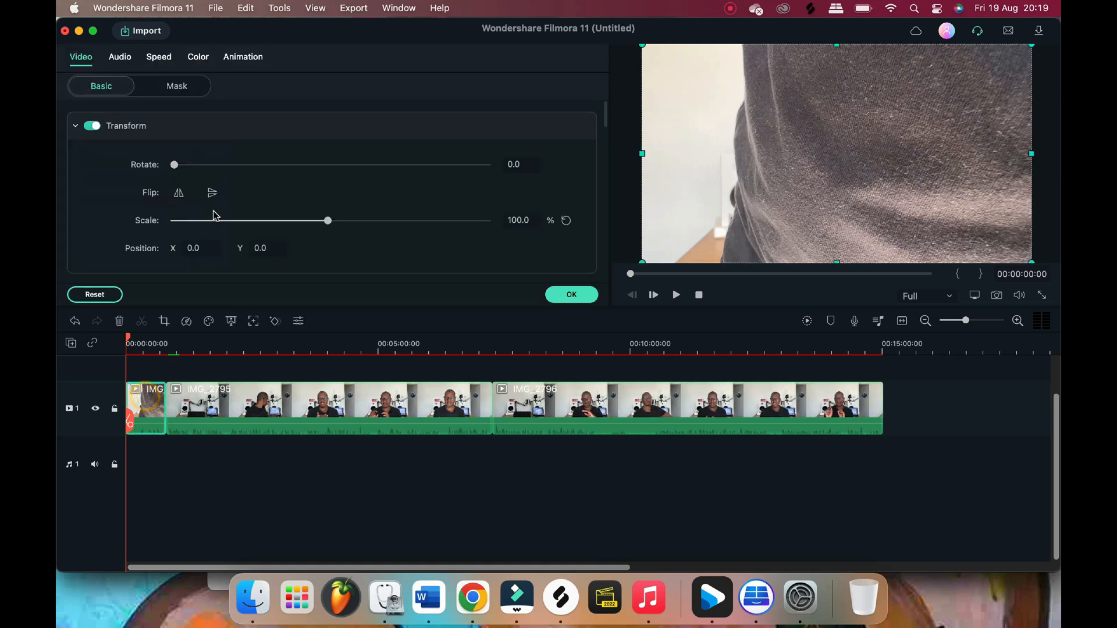
pyautogui.scroll(-10, 264, 160)
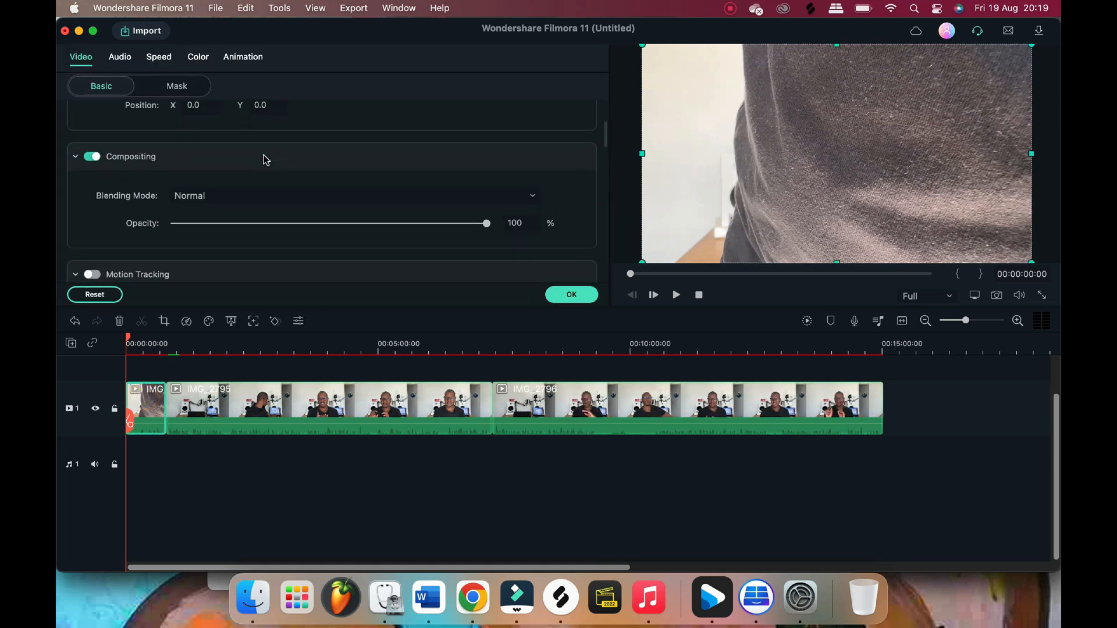
pyautogui.click(200, 59)
pyautogui.scroll(-5, 345, 243)
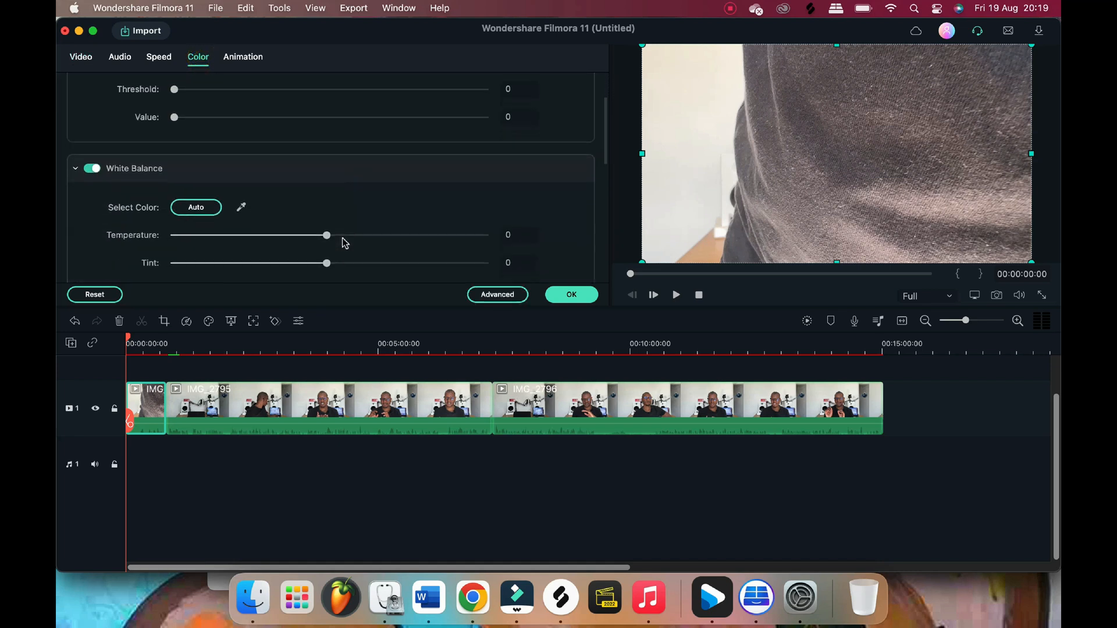
pyautogui.scroll(2, 345, 243)
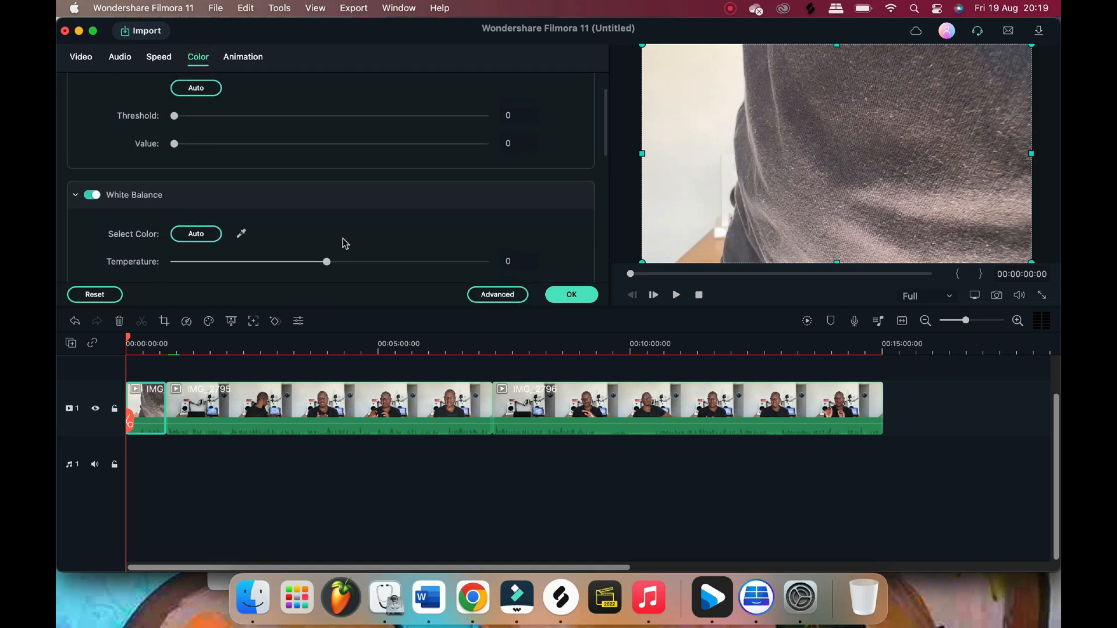
pyautogui.scroll(-2, 345, 244)
pyautogui.scroll(-10, 345, 243)
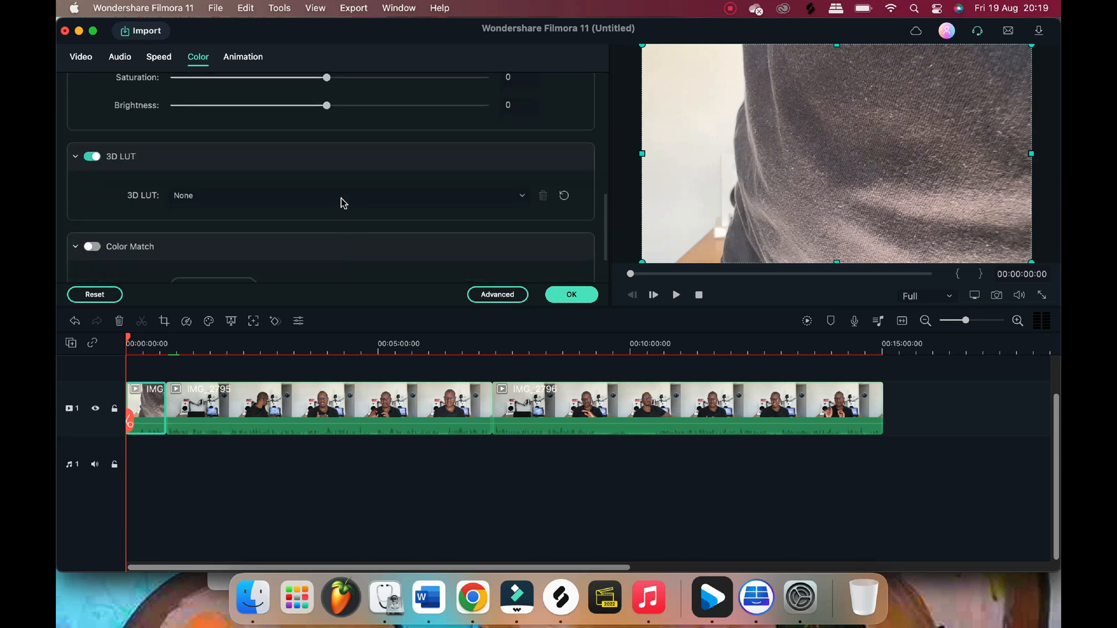
pyautogui.click(342, 196)
pyautogui.click(327, 374)
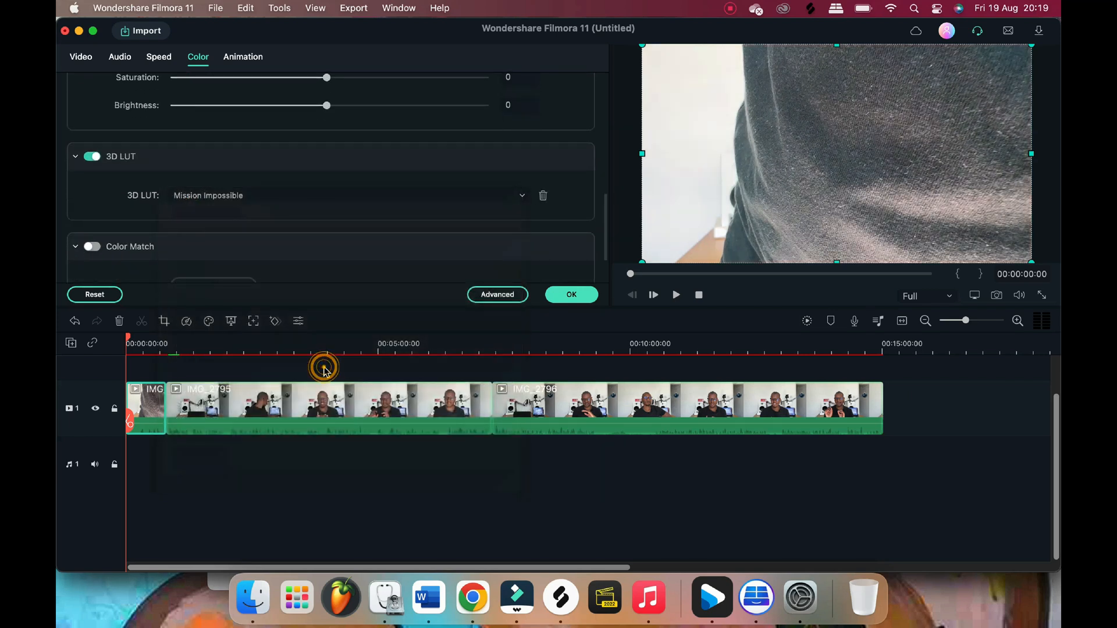
# Apply the Mission Impossible 3D LUT to the IMG_2795 and IMG_2796 clips as well
pyautogui.click(283, 418)
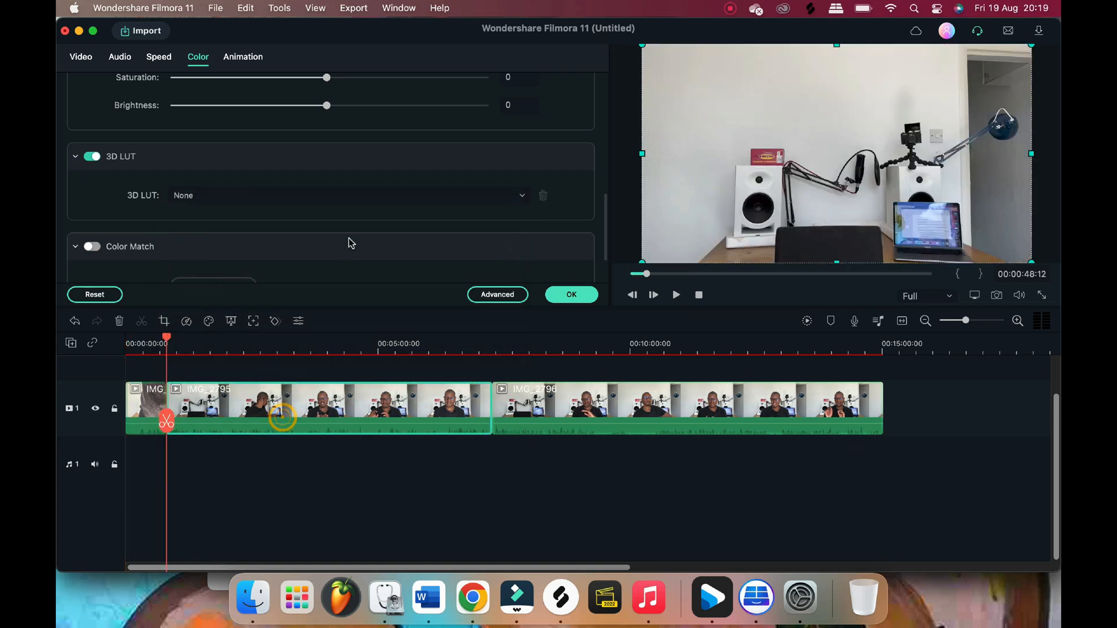
pyautogui.click(356, 199)
pyautogui.click(332, 374)
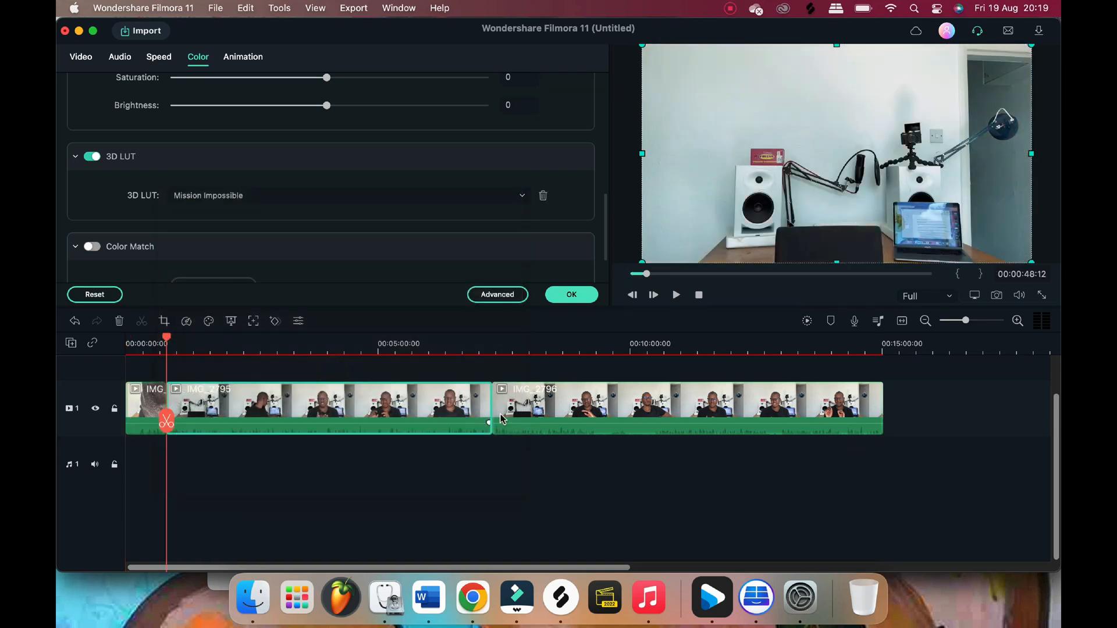
pyautogui.click(547, 406)
pyautogui.click(341, 195)
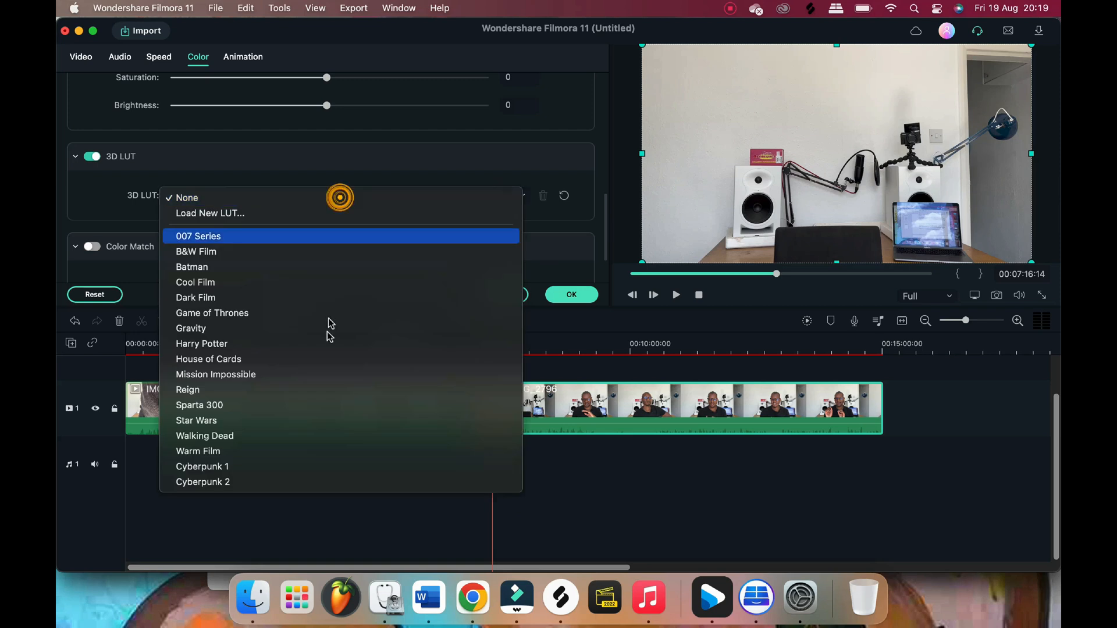
pyautogui.click(324, 372)
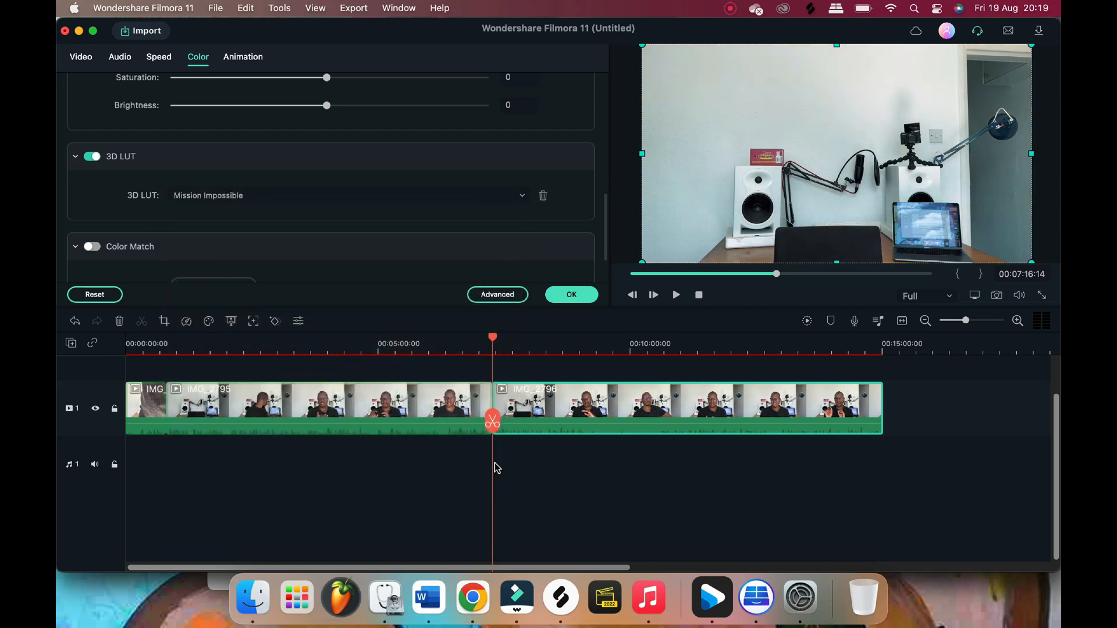
# Play the timeline from 00:00:06:00 to review the start of IMG_2794
pyautogui.scroll(-2, 497, 469)
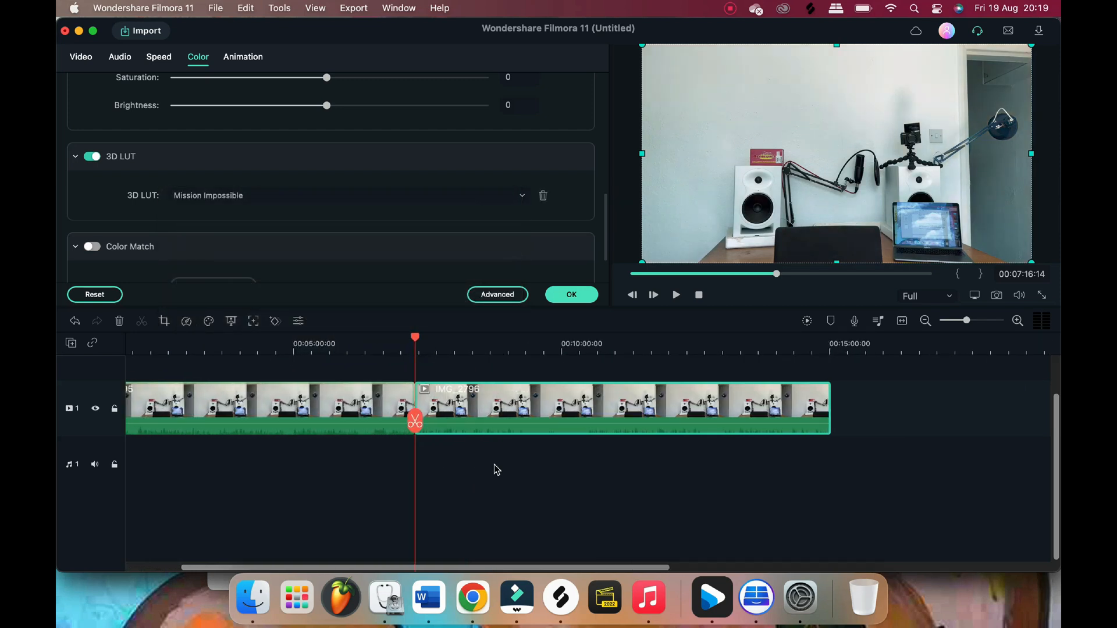
pyautogui.scroll(2, 496, 469)
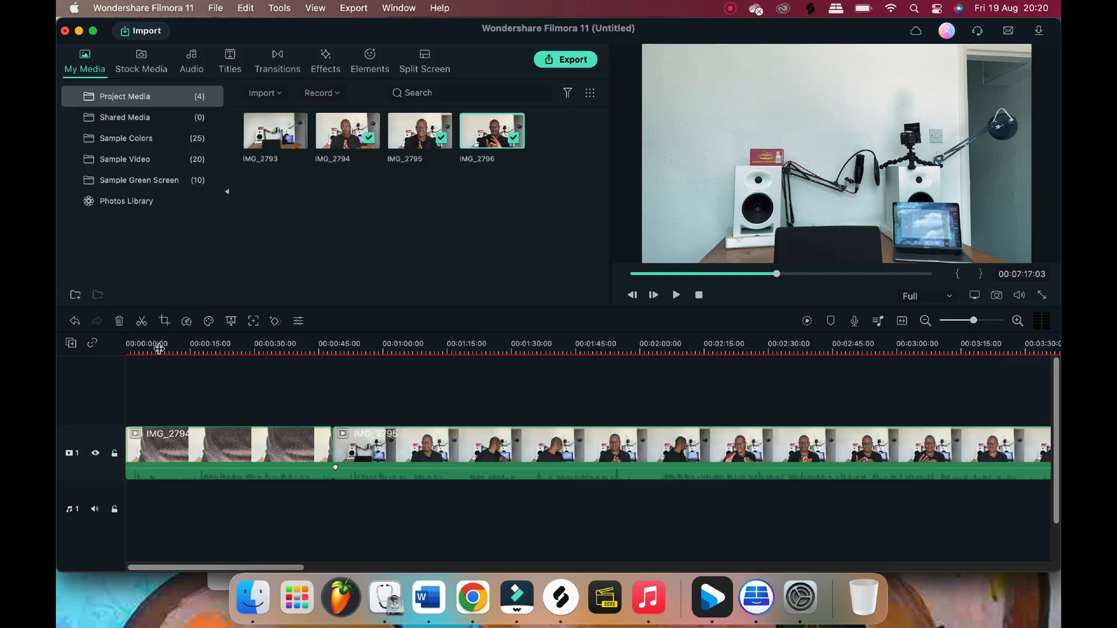
pyautogui.click(151, 349)
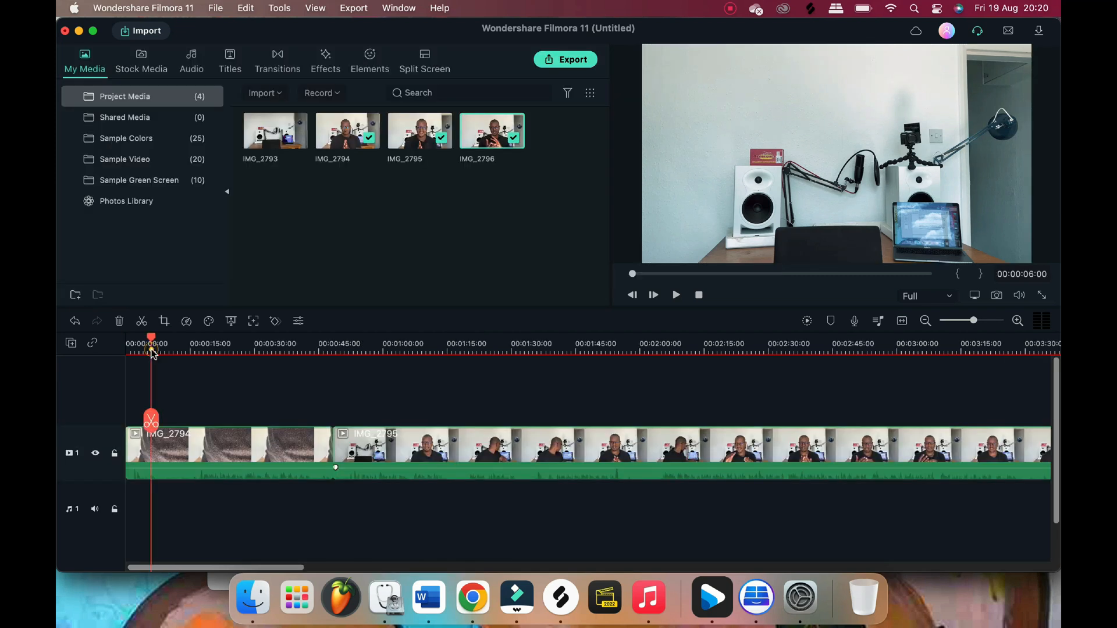
pyautogui.press('space')
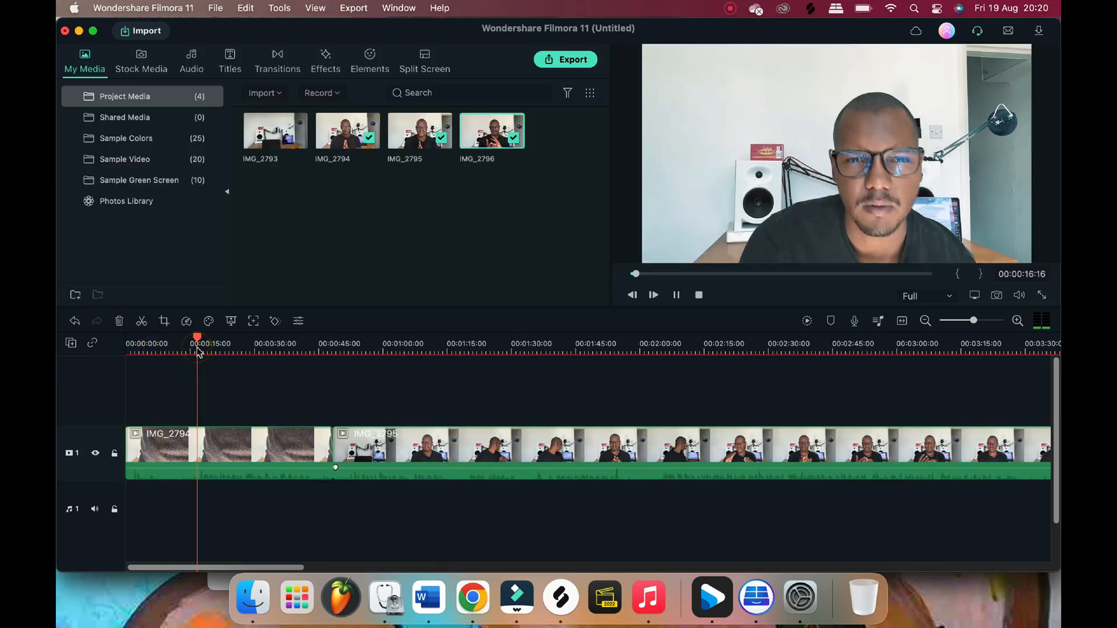
pyautogui.click(246, 8)
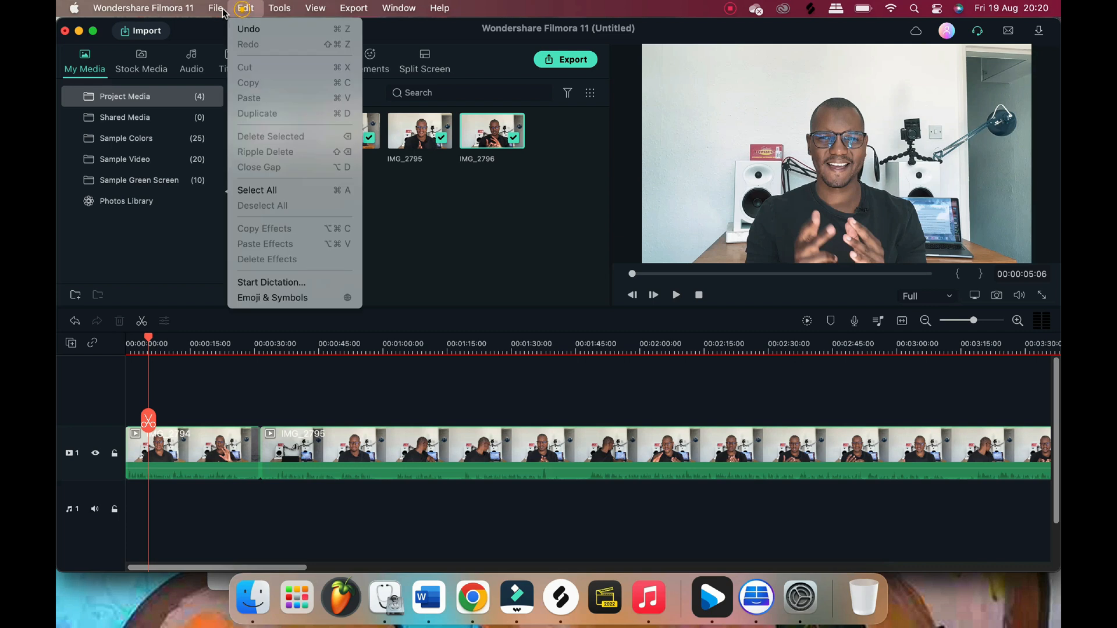
pyautogui.moveTo(215, 8)
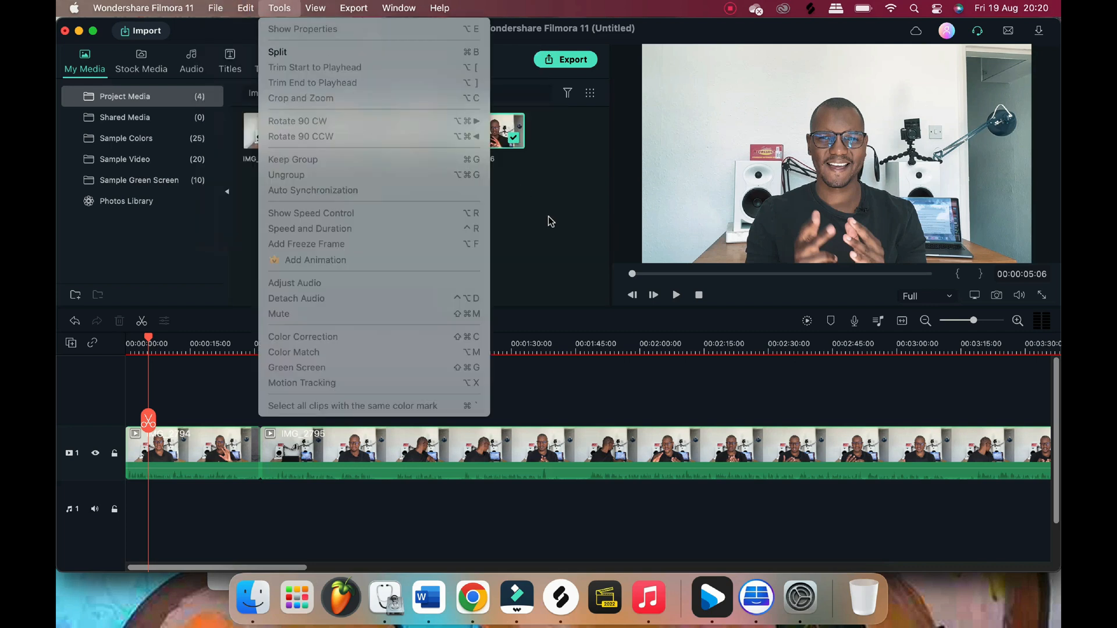
pyautogui.click(548, 219)
# Add the custom title My Text 1 on the track above IMG_2794 at the start of the timeline
pyautogui.click(230, 60)
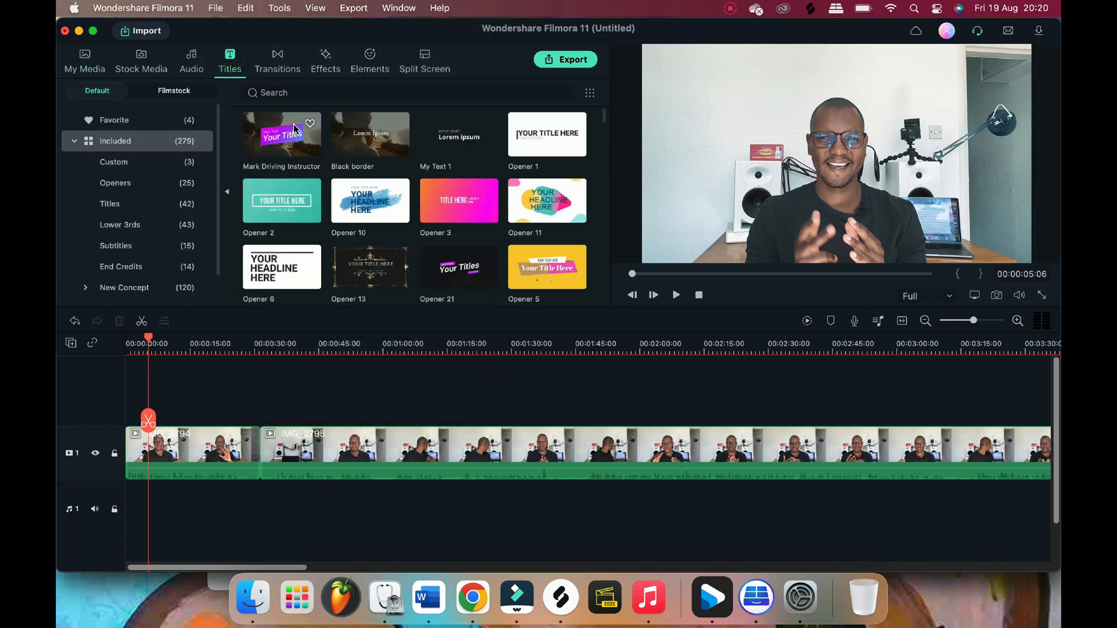
pyautogui.click(135, 120)
pyautogui.click(138, 167)
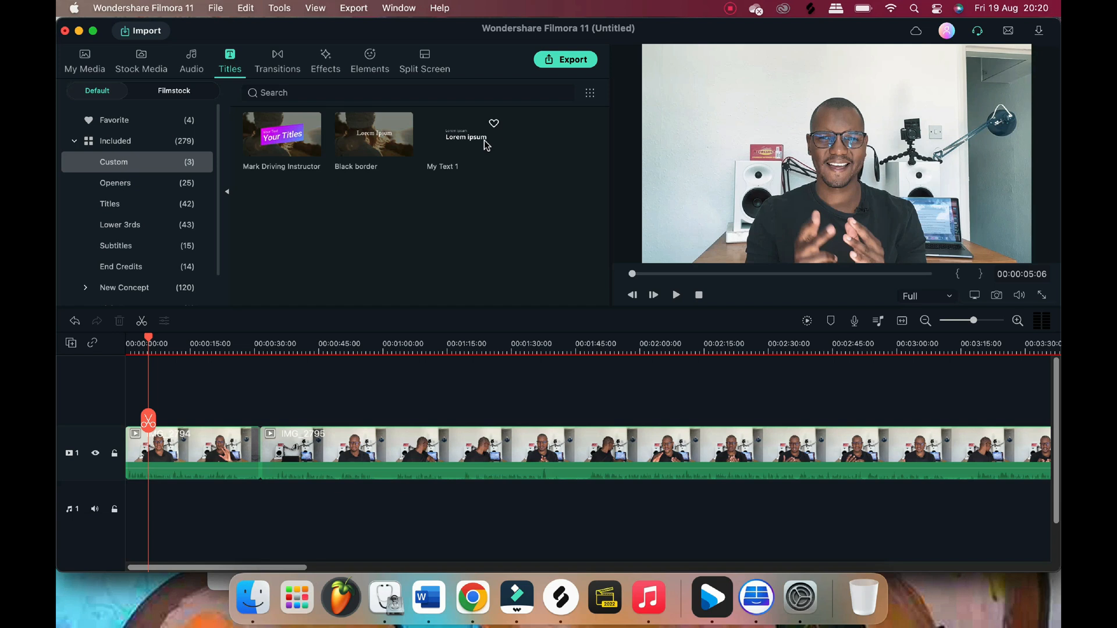
pyautogui.moveTo(485, 146); pyautogui.dragTo(140, 395)
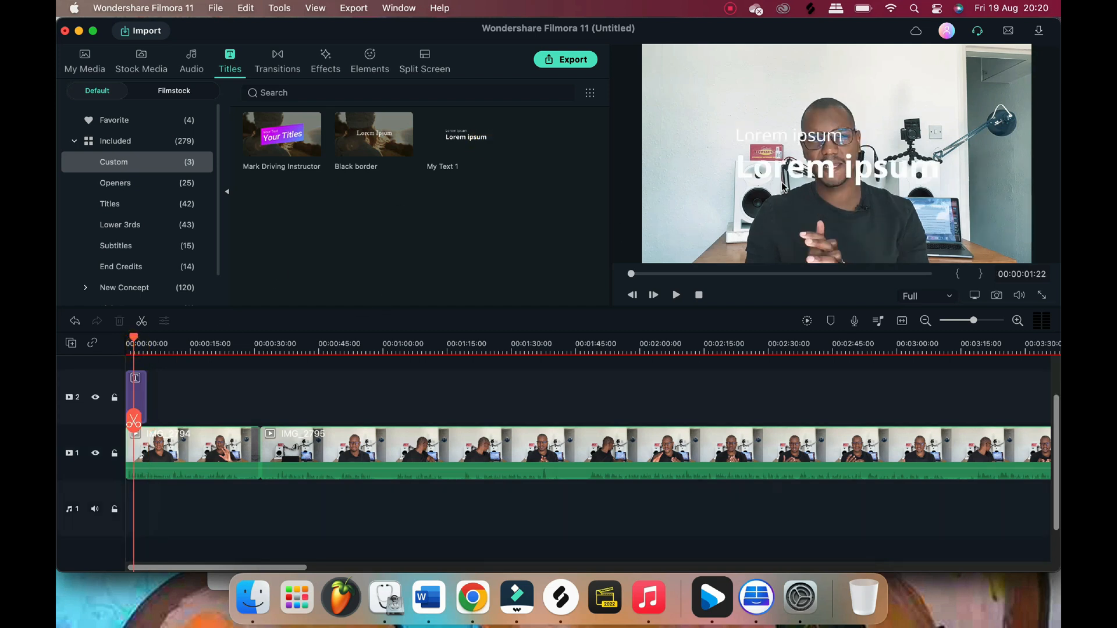
# Reduce the title to one line containing the presenter's full name and place it in the lower part of the video frame
pyautogui.doubleClick(140, 396)
pyautogui.doubleClick(787, 135)
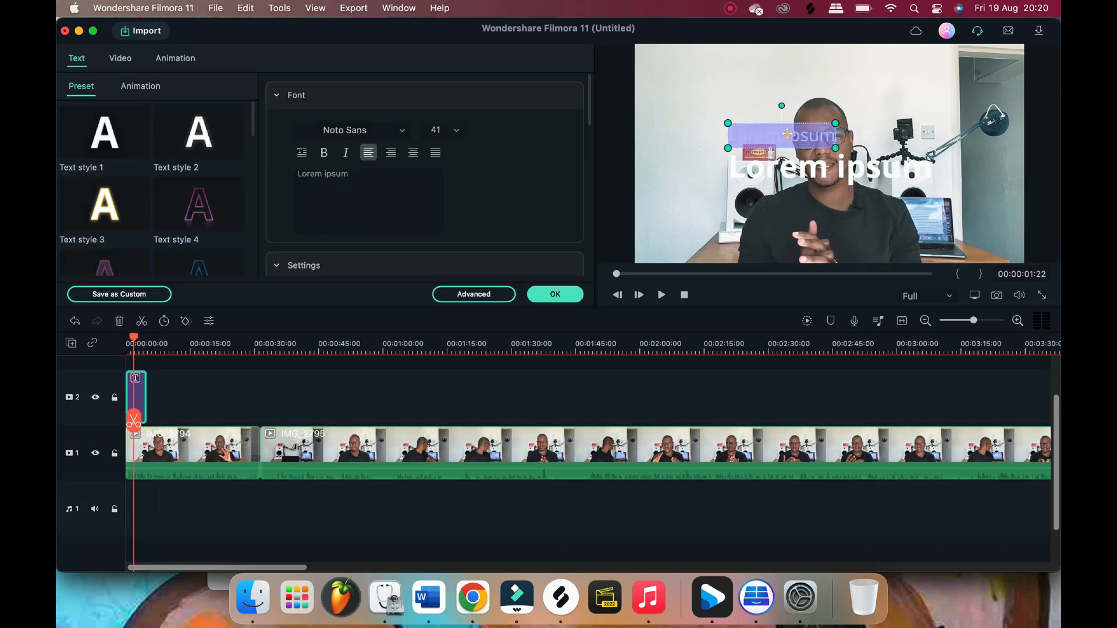
pyautogui.press('BackSpace')
pyautogui.doubleClick(820, 155)
pyautogui.write('Mark')
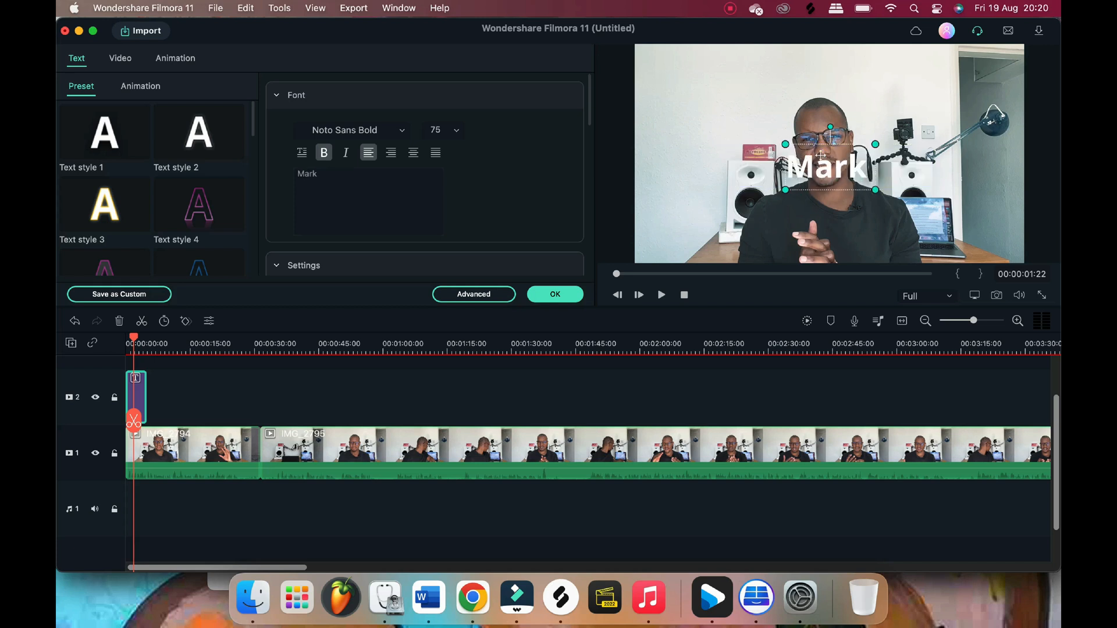
pyautogui.write(' Zondo')
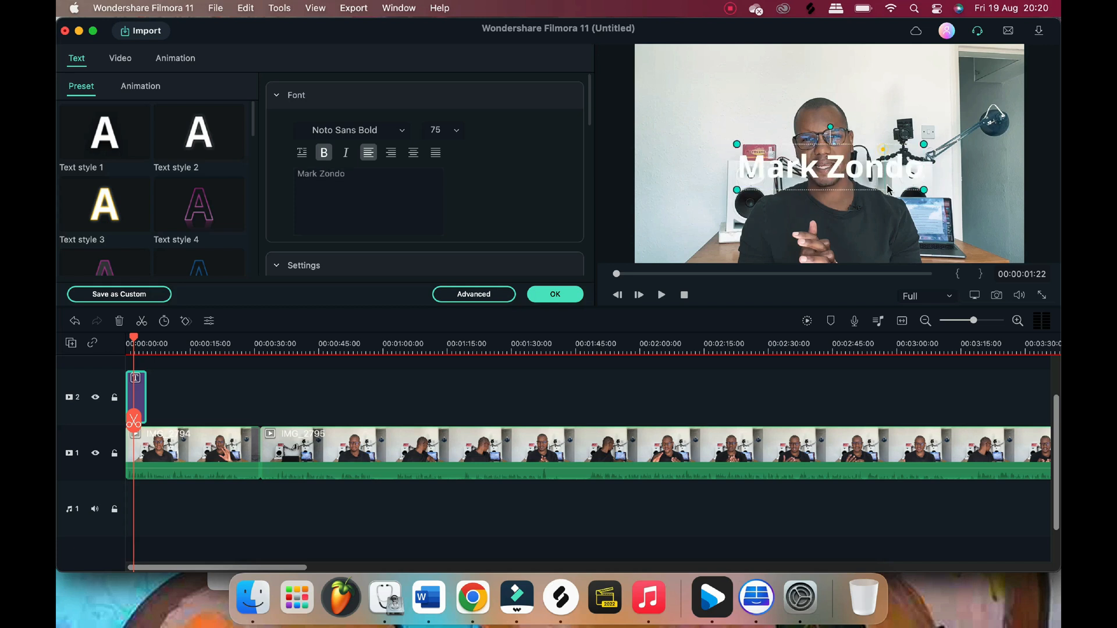
pyautogui.click(944, 211)
pyautogui.moveTo(875, 177); pyautogui.dragTo(879, 249)
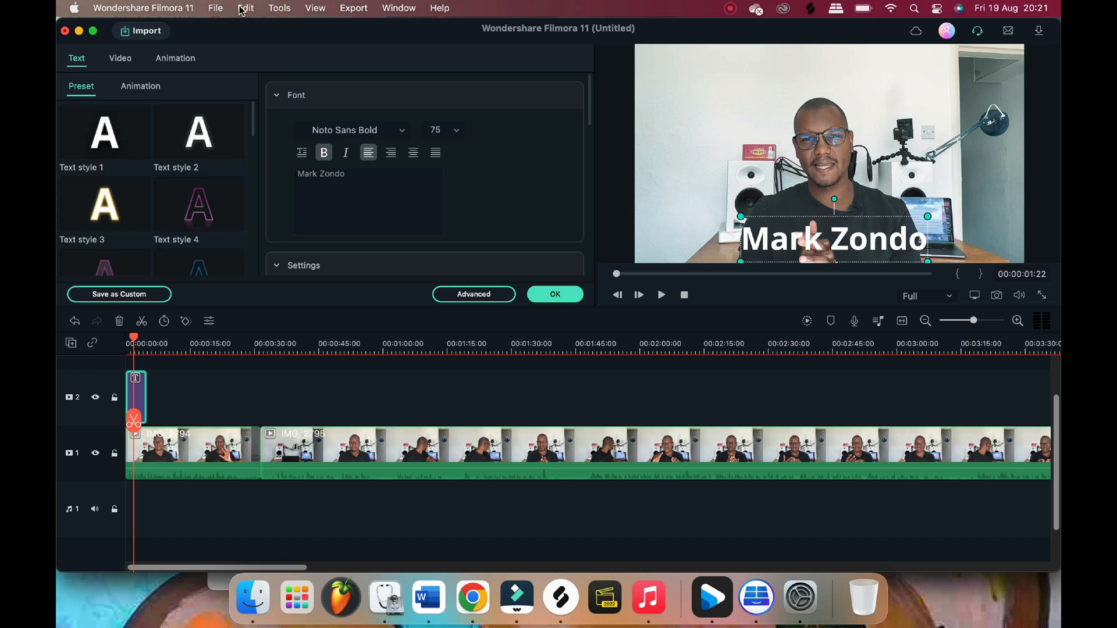
# Save the project in the Downloads folder under the name How I edit my videos
pyautogui.click(217, 8)
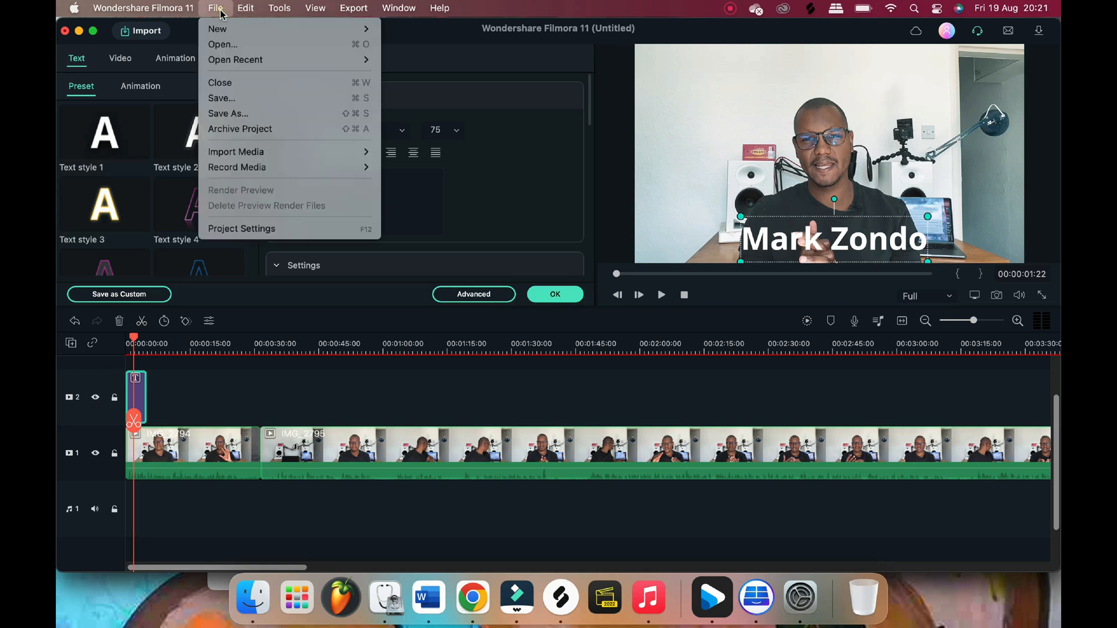
pyautogui.click(236, 114)
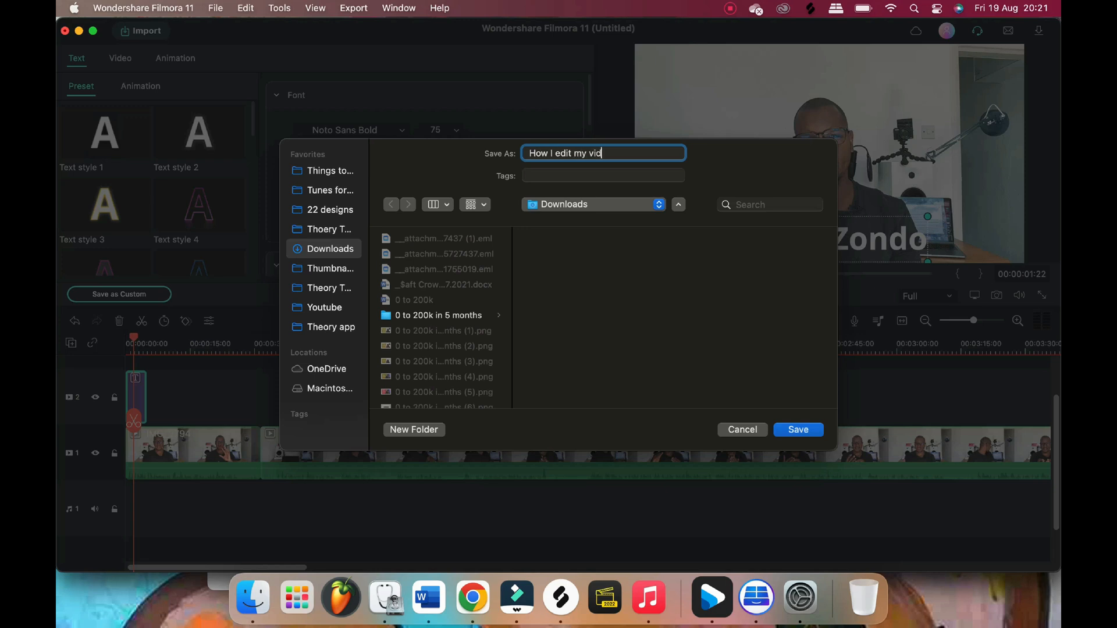
pyautogui.press('Return')
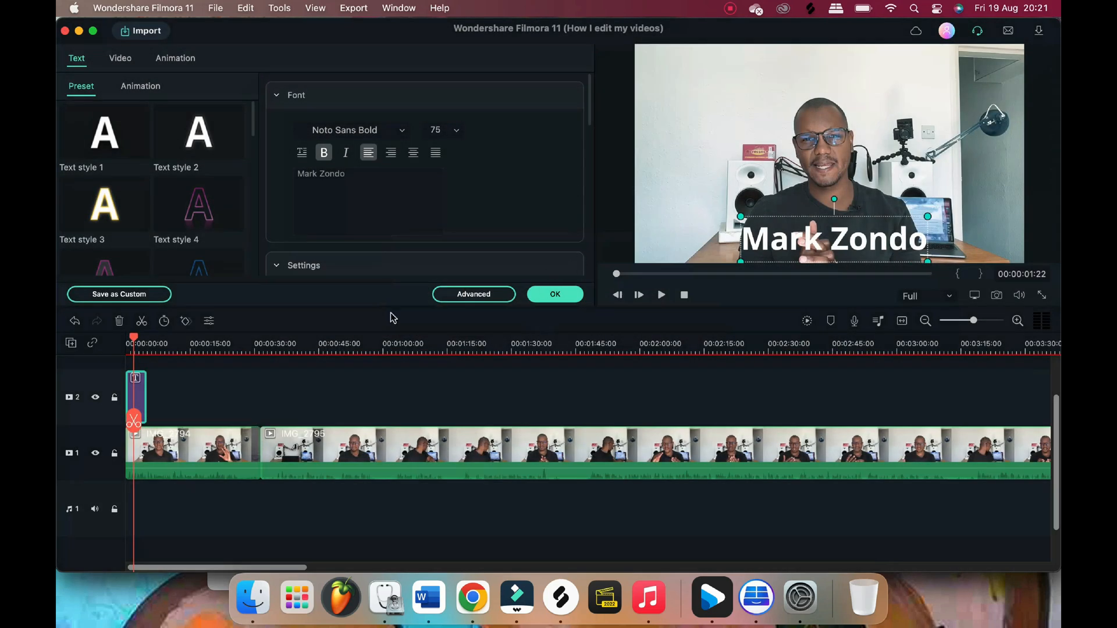
# Play through IMG_2794 and trim its end back to 00:00:24:21
pyautogui.click(150, 348)
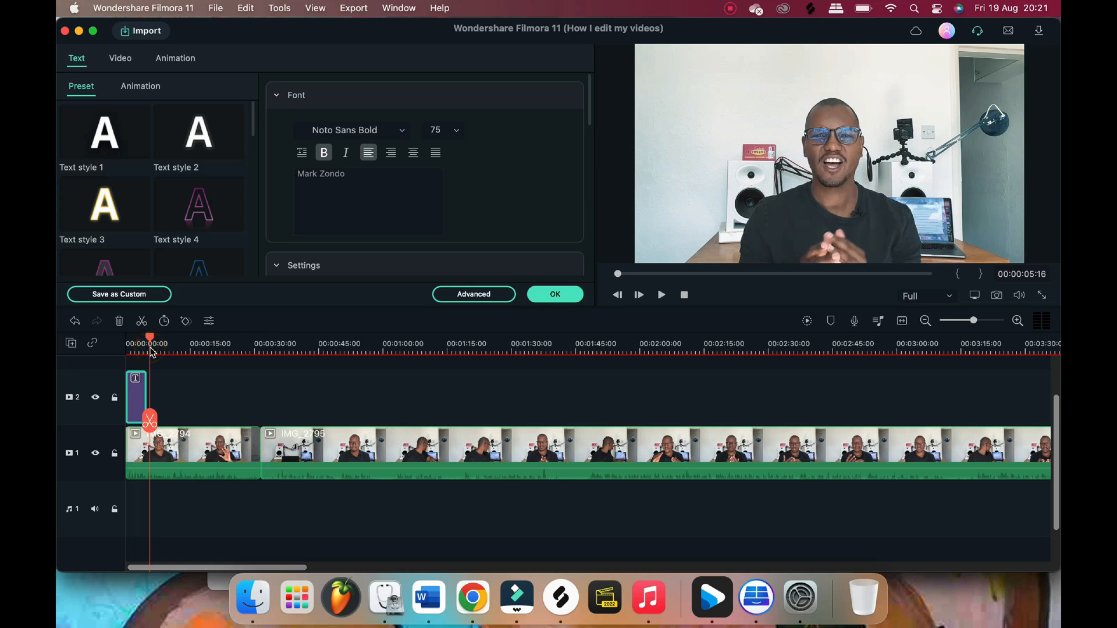
pyautogui.press('space')
pyautogui.click(225, 343)
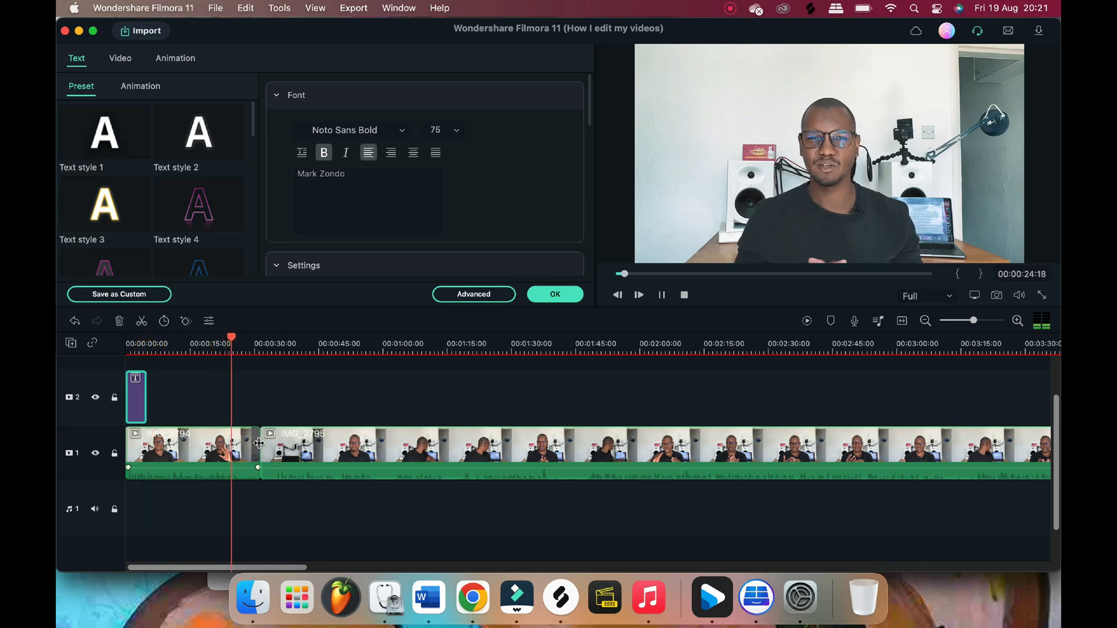
pyautogui.moveTo(255, 437)
pyautogui.mouseDown()
pyautogui.moveTo(230, 445)
pyautogui.moveTo(239, 451)
pyautogui.mouseUp()
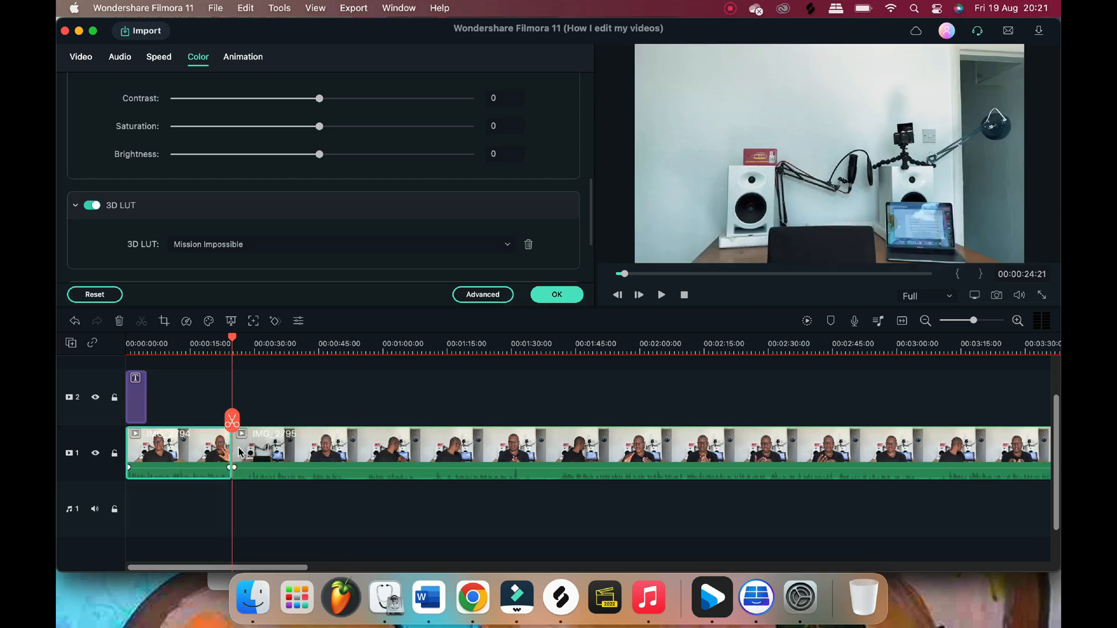
# Play the opening of IMG_2795 from about 00:00:28 to find where the talking begins
pyautogui.press('super+equal')
pyautogui.press('super+equal')
pyautogui.press('super+equal')
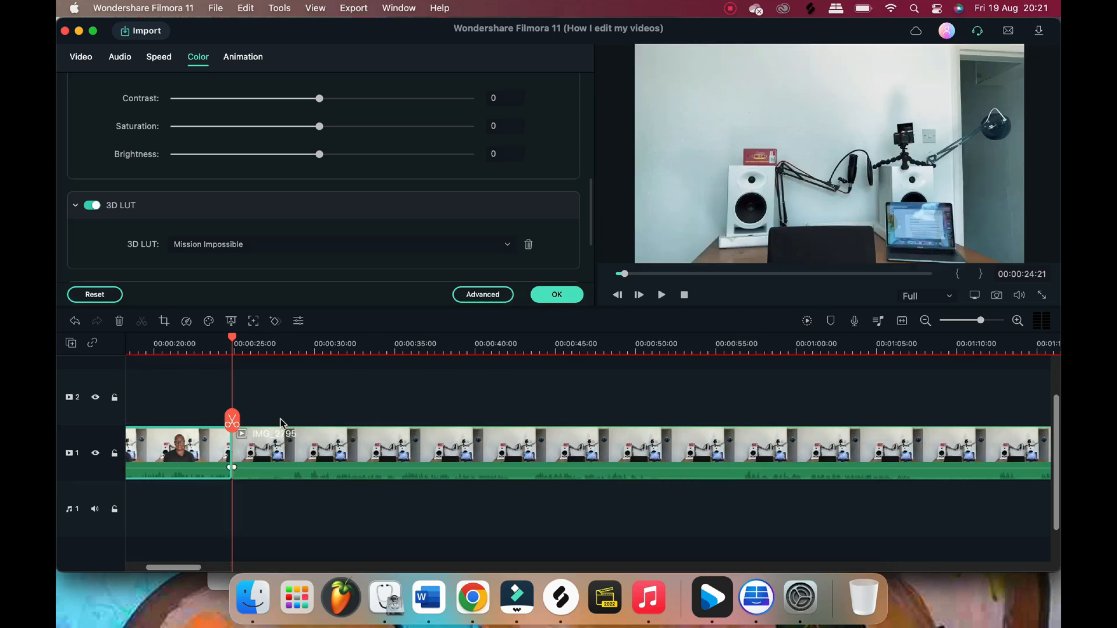
pyautogui.click(291, 348)
pyautogui.press('space')
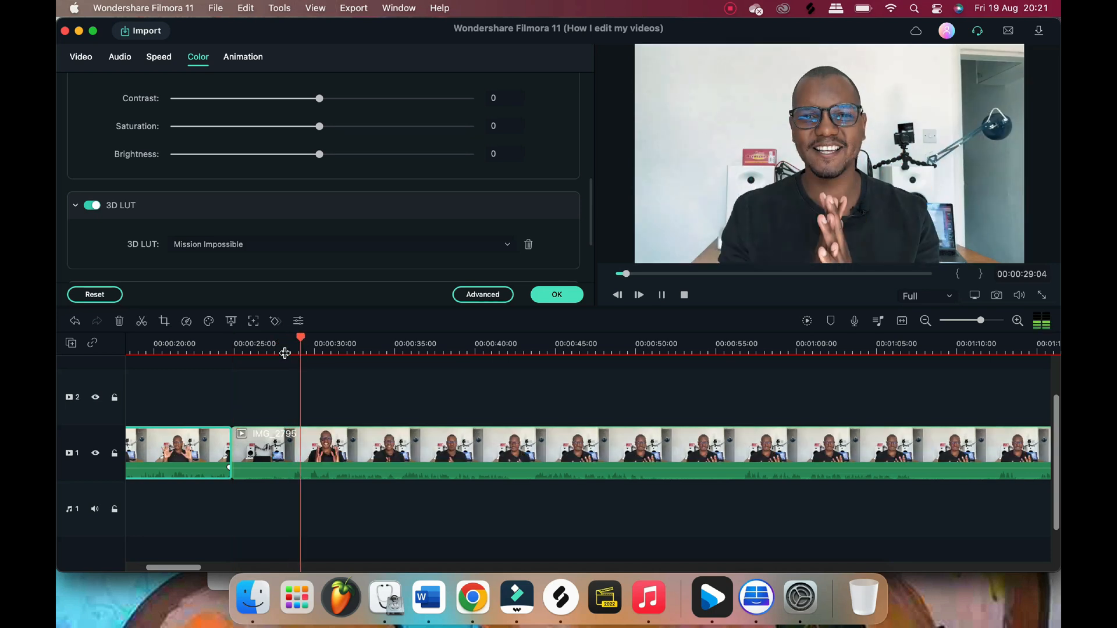
pyautogui.press('space')
# Play IMG_2795 around 00:00:20 and split the clip at 00:00:20:04, before the presenter looks away
pyautogui.press('space')
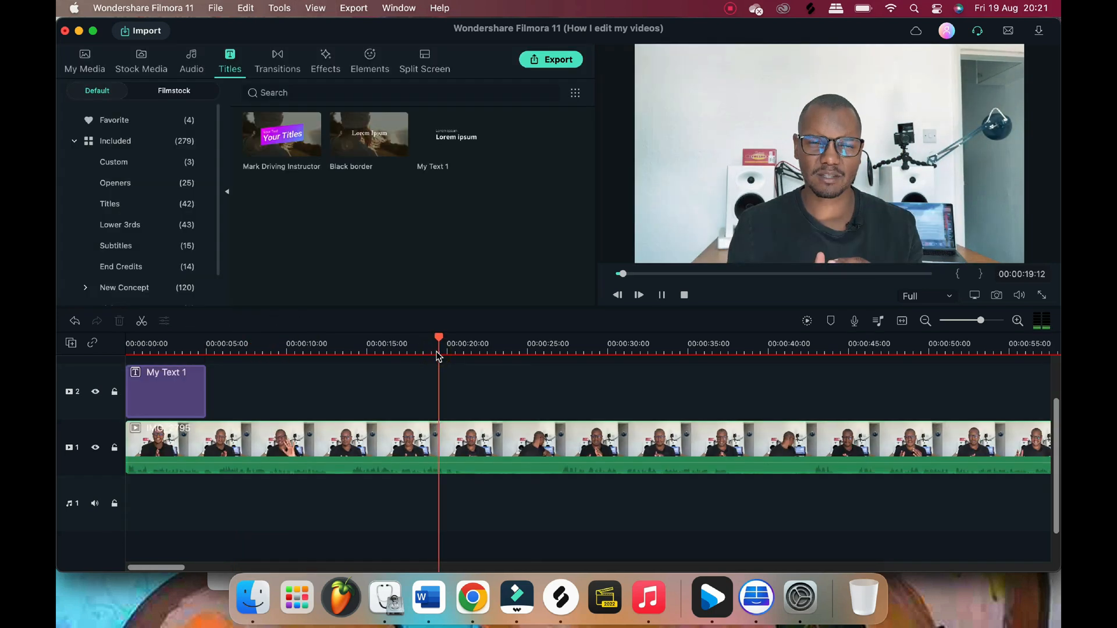
pyautogui.press('space')
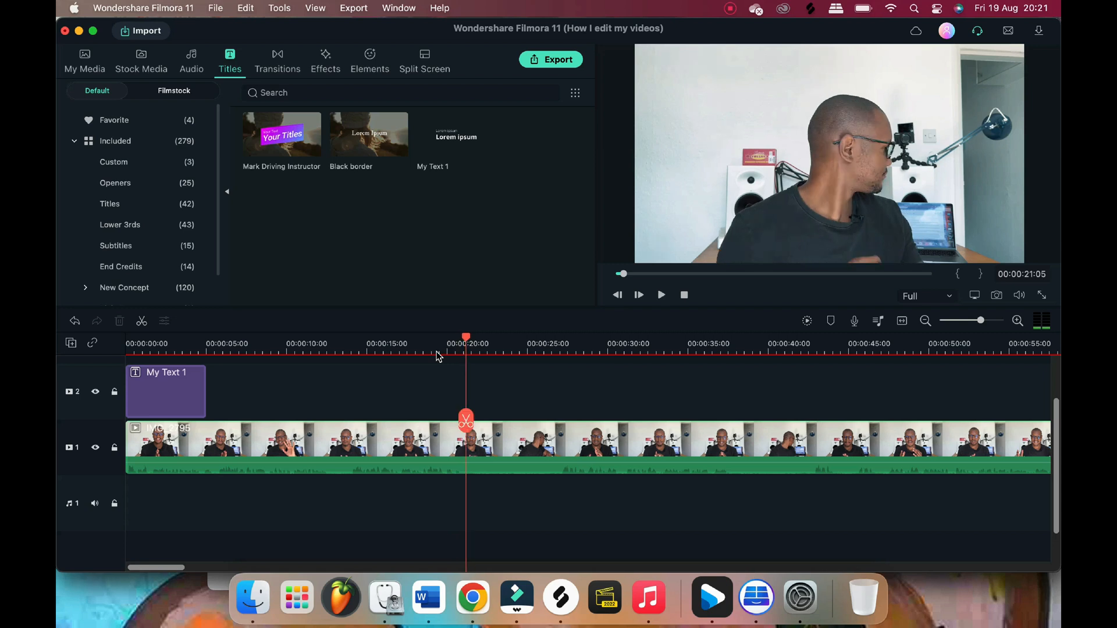
pyautogui.click(436, 352)
pyautogui.press('space')
pyautogui.press('space')
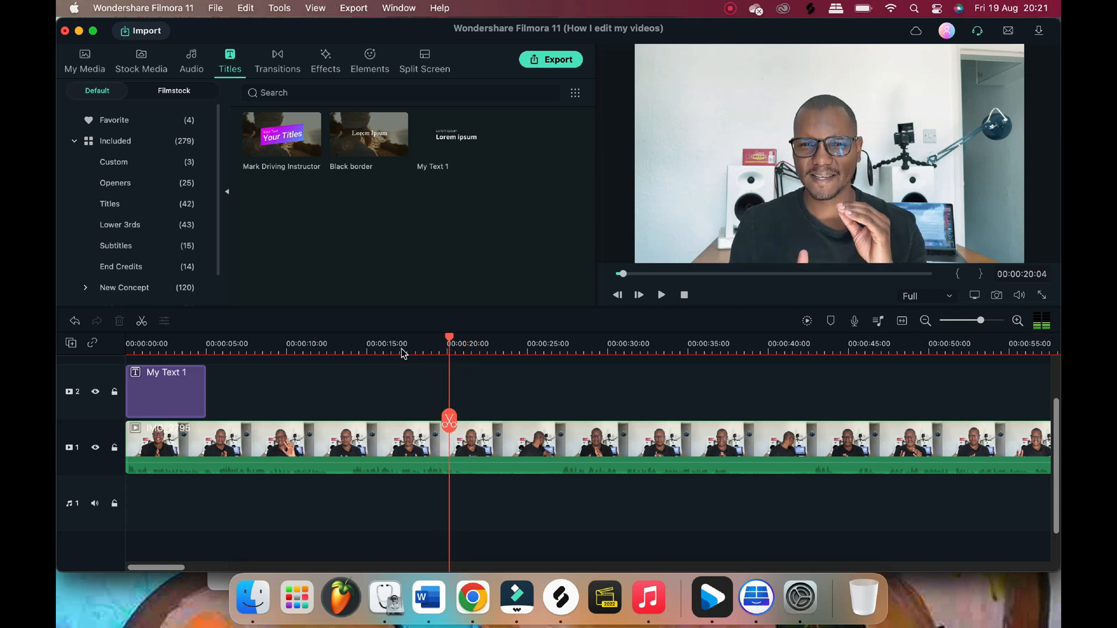
pyautogui.click(451, 420)
# Find the end of the looking-away section in IMG_2795 and split the clip again at 00:00:26:20
pyautogui.click(533, 345)
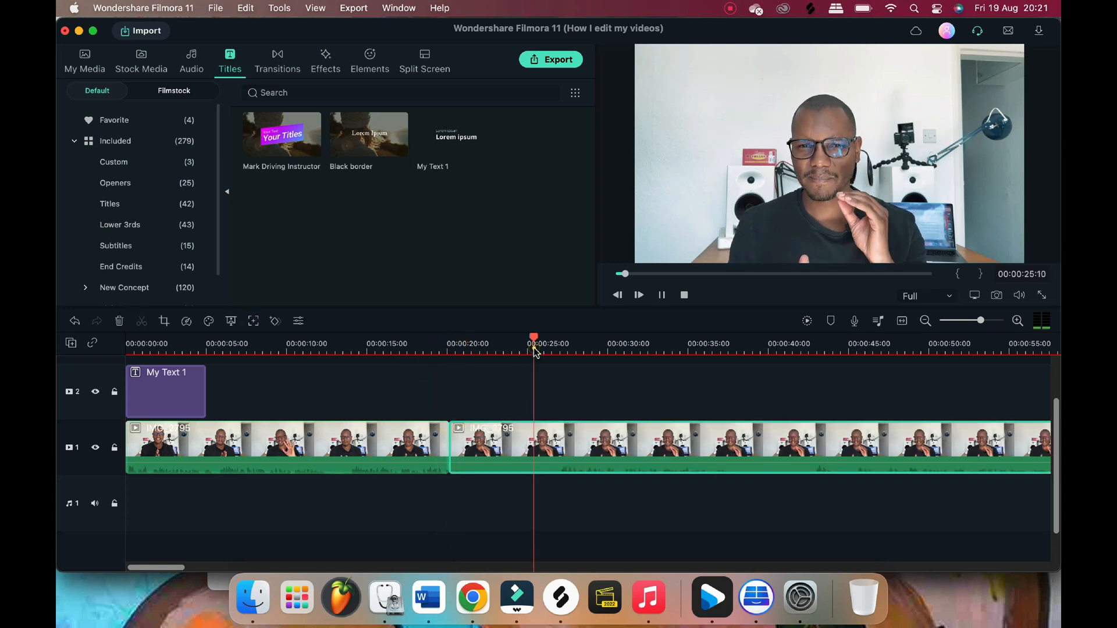
pyautogui.press('space')
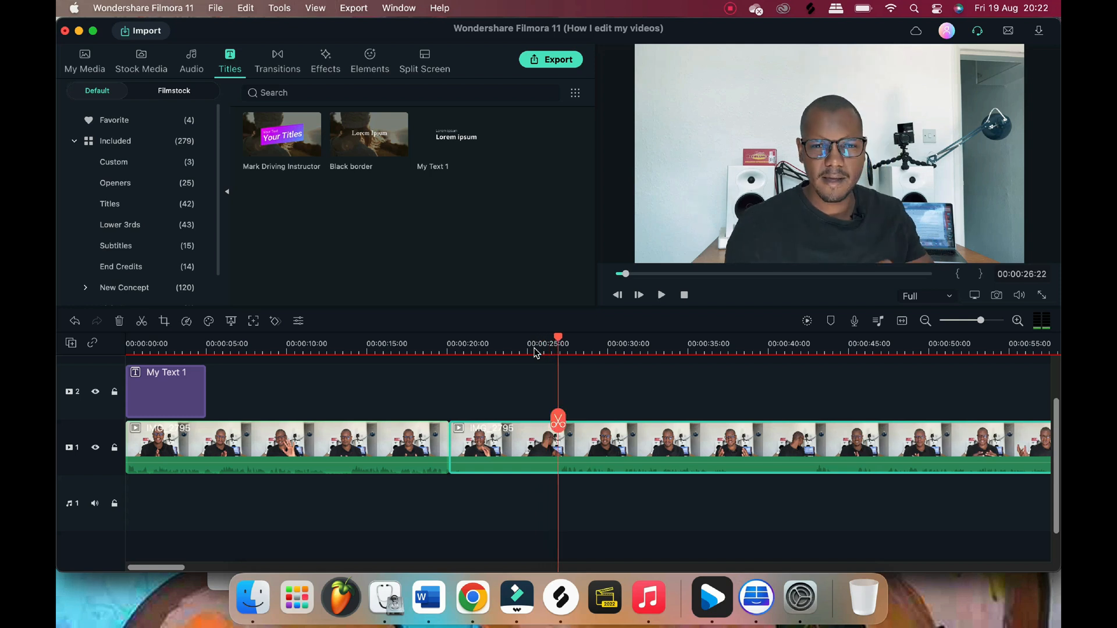
pyautogui.click(547, 345)
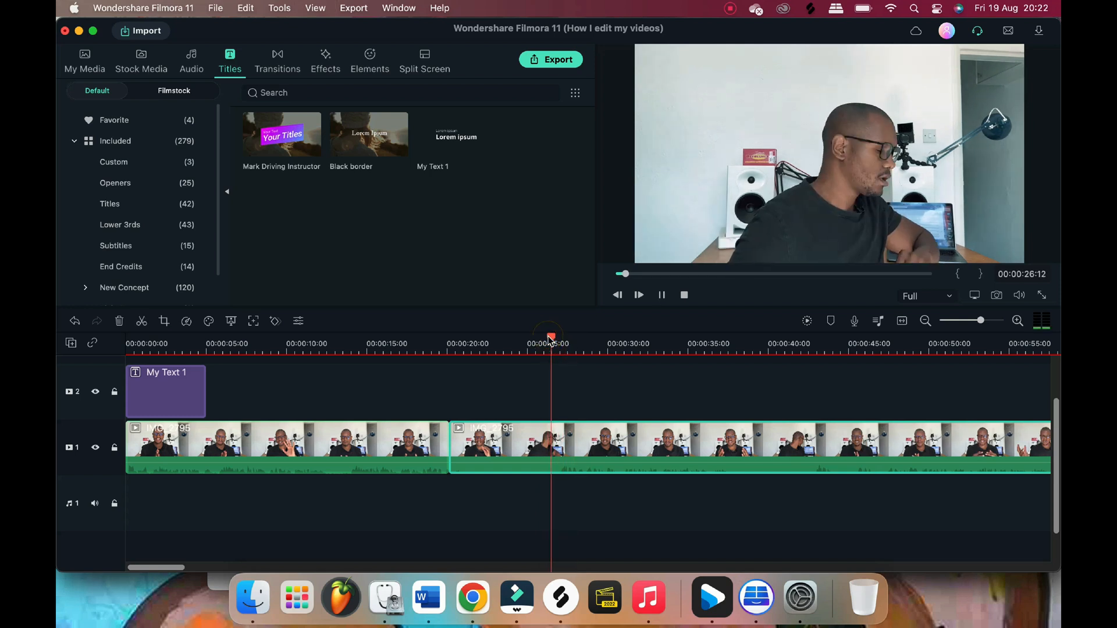
pyautogui.press('space')
pyautogui.click(563, 426)
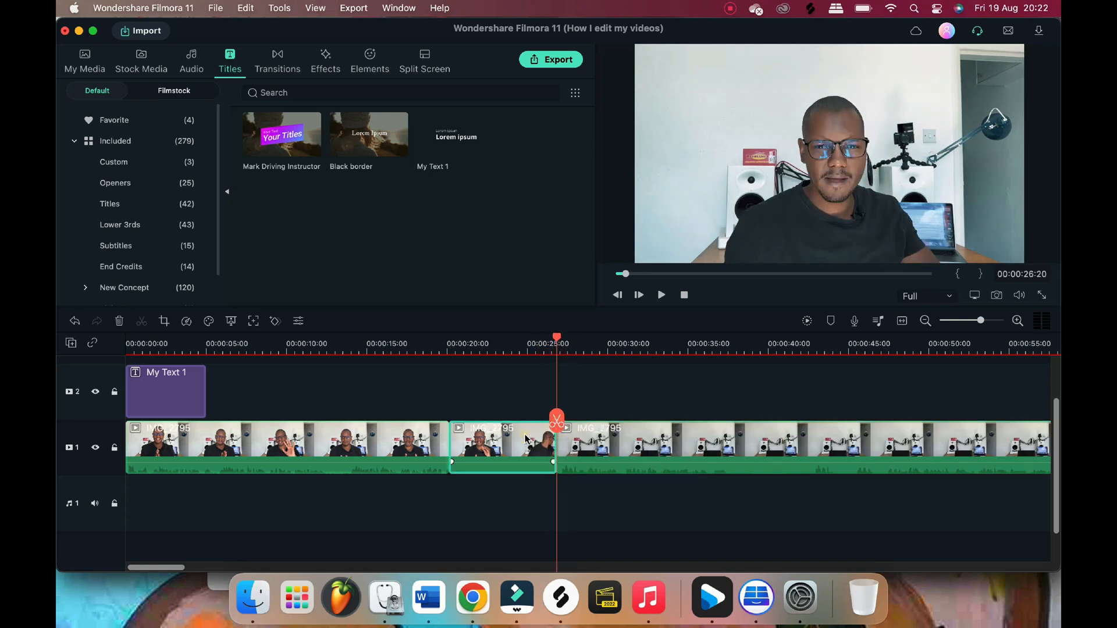
pyautogui.press('super+minus')
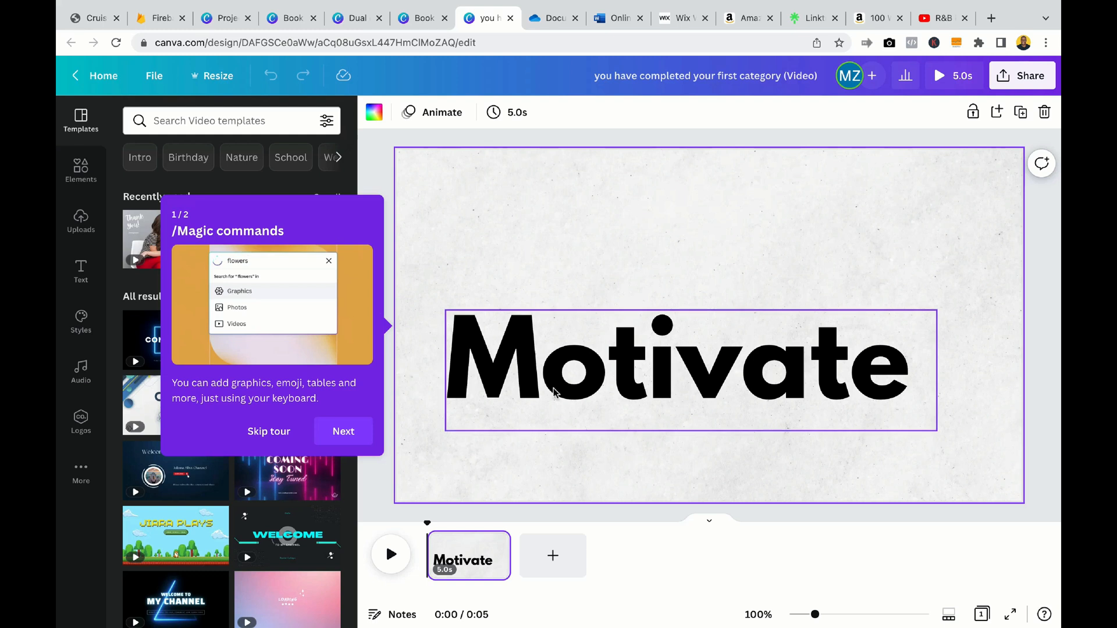
# In Canva, move the Motivate text to the upper right of the page and download the design as a PNG
pyautogui.click(557, 362)
pyautogui.moveTo(557, 361); pyautogui.dragTo(622, 237)
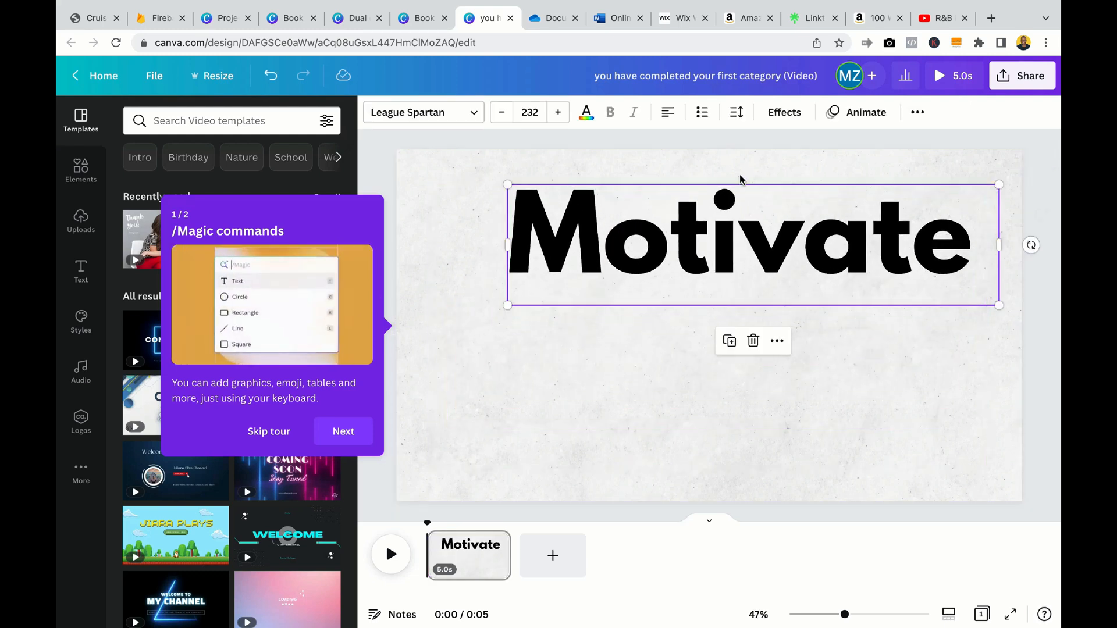
pyautogui.click(1013, 84)
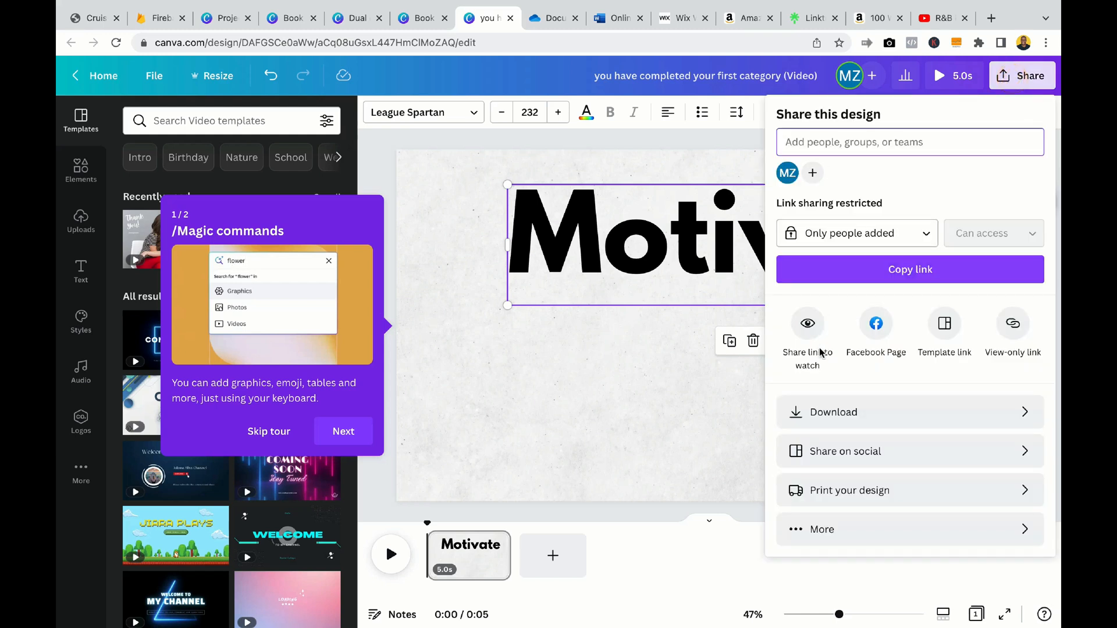
pyautogui.click(819, 408)
pyautogui.click(954, 173)
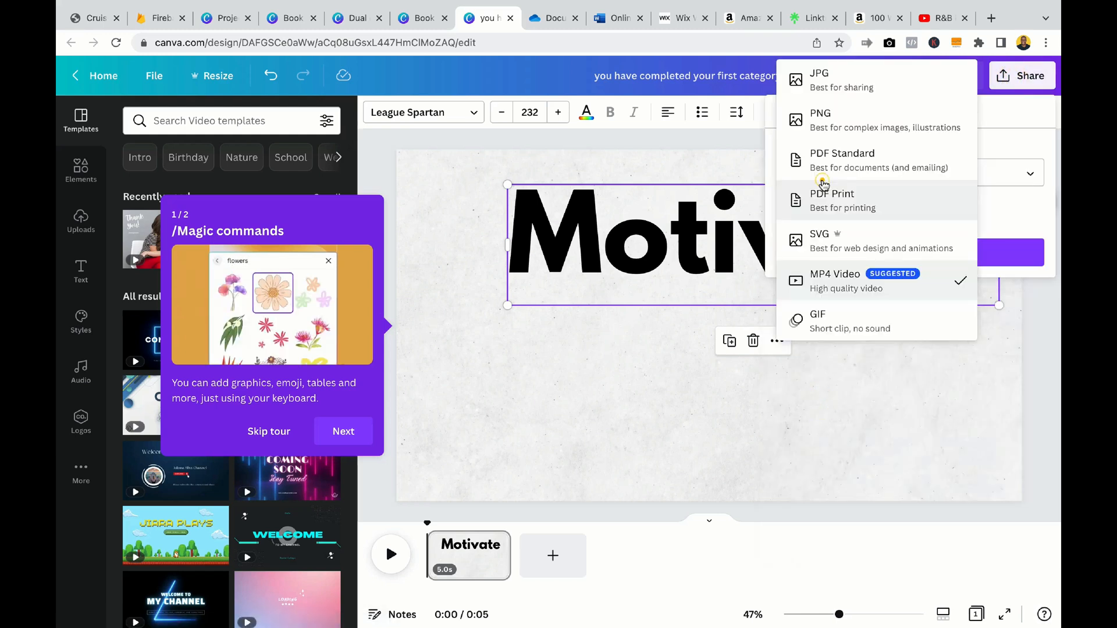
pyautogui.click(832, 121)
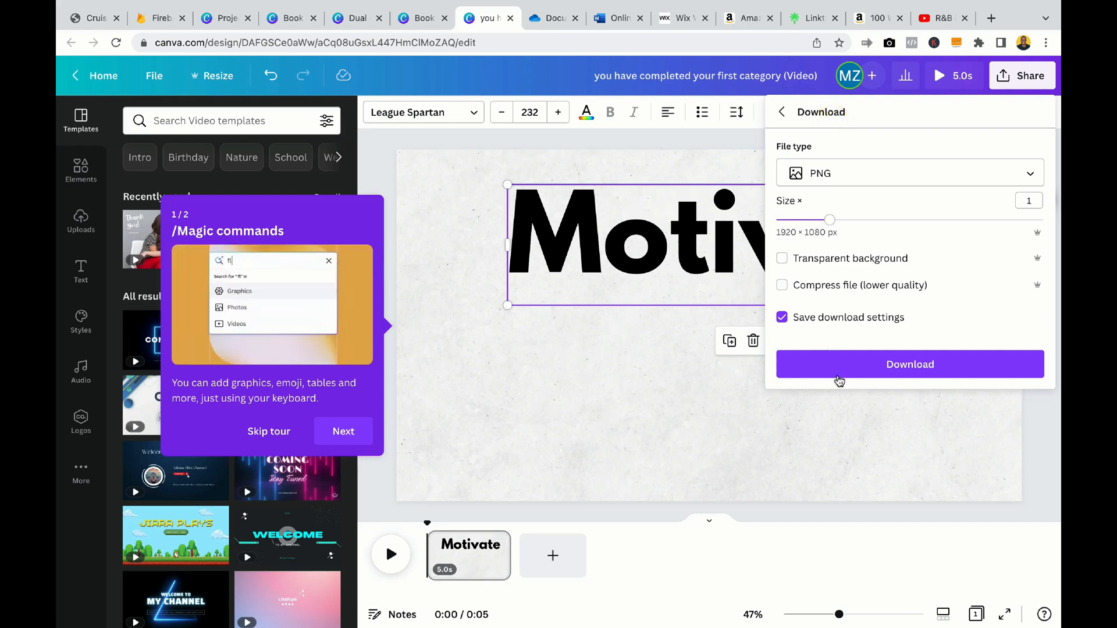
pyautogui.click(833, 376)
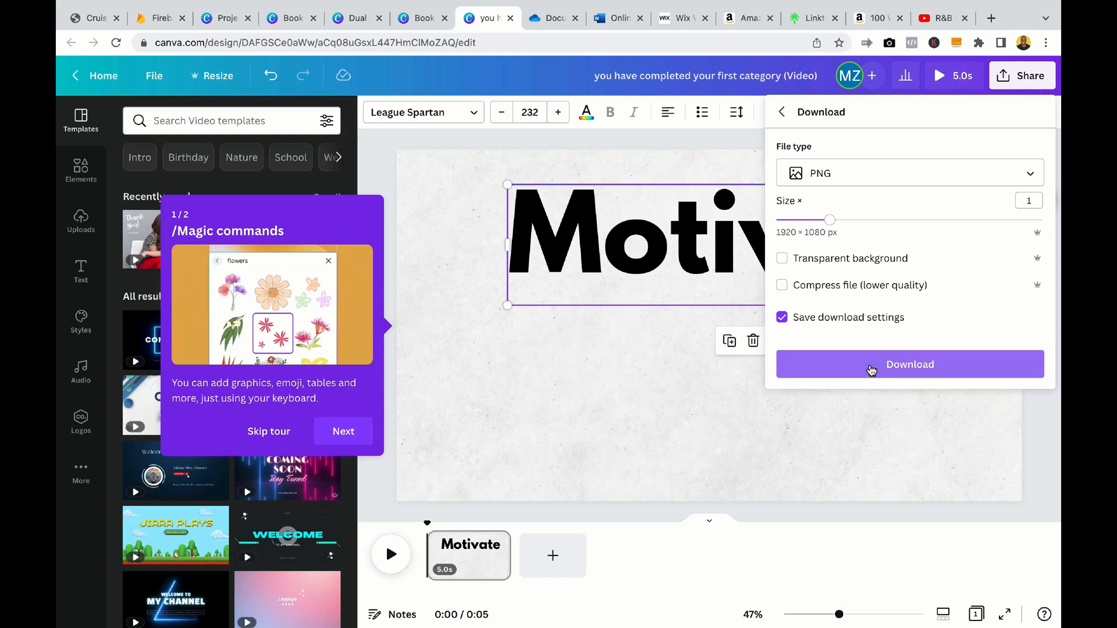
pyautogui.click(871, 368)
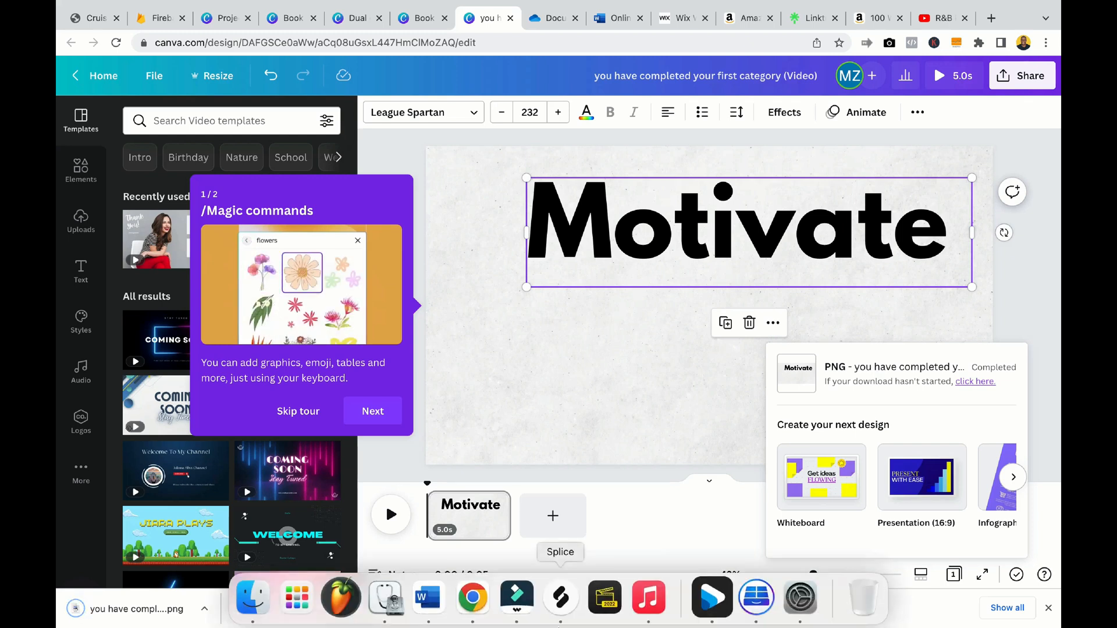
# Switch back to Filmora and import the downloaded Motivate PNG from Downloads into the project media
pyautogui.click(530, 599)
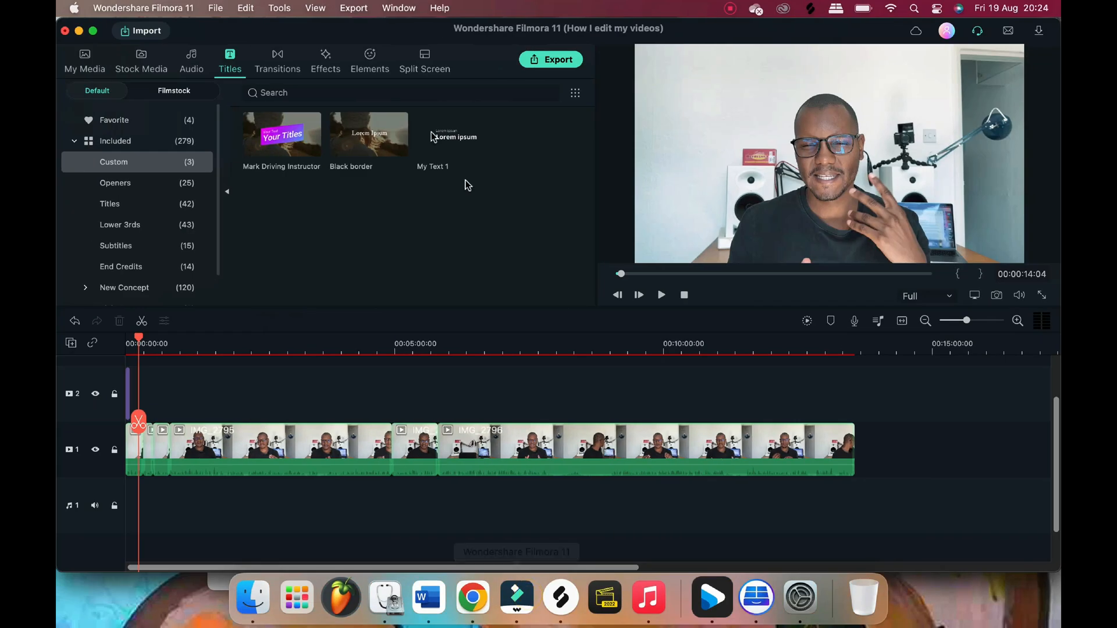
pyautogui.click(153, 32)
pyautogui.click(226, 157)
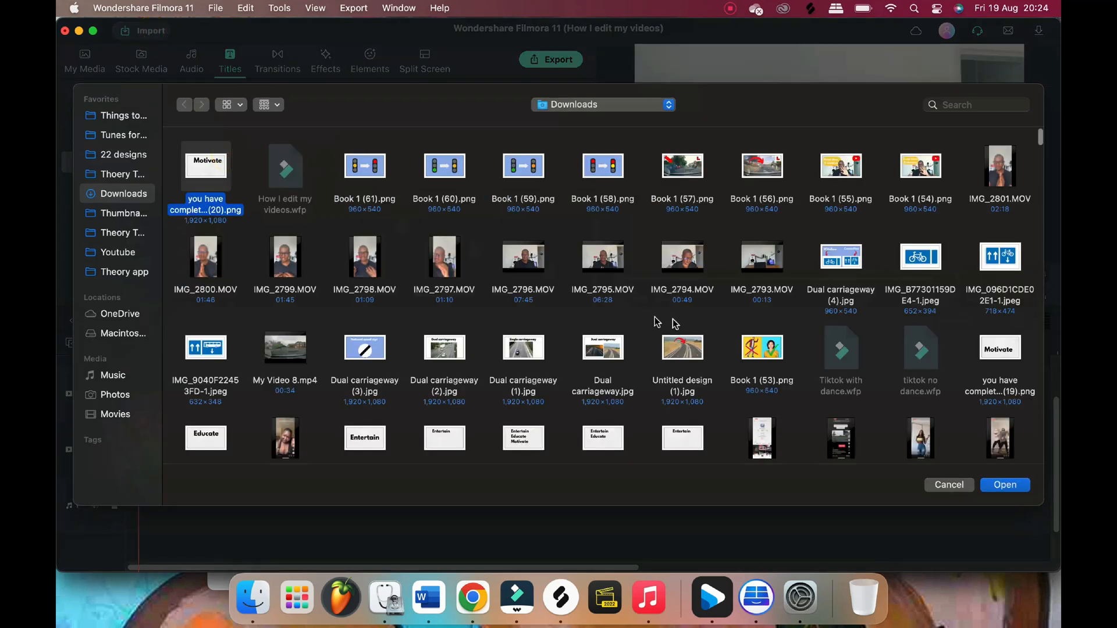
pyautogui.click(1005, 486)
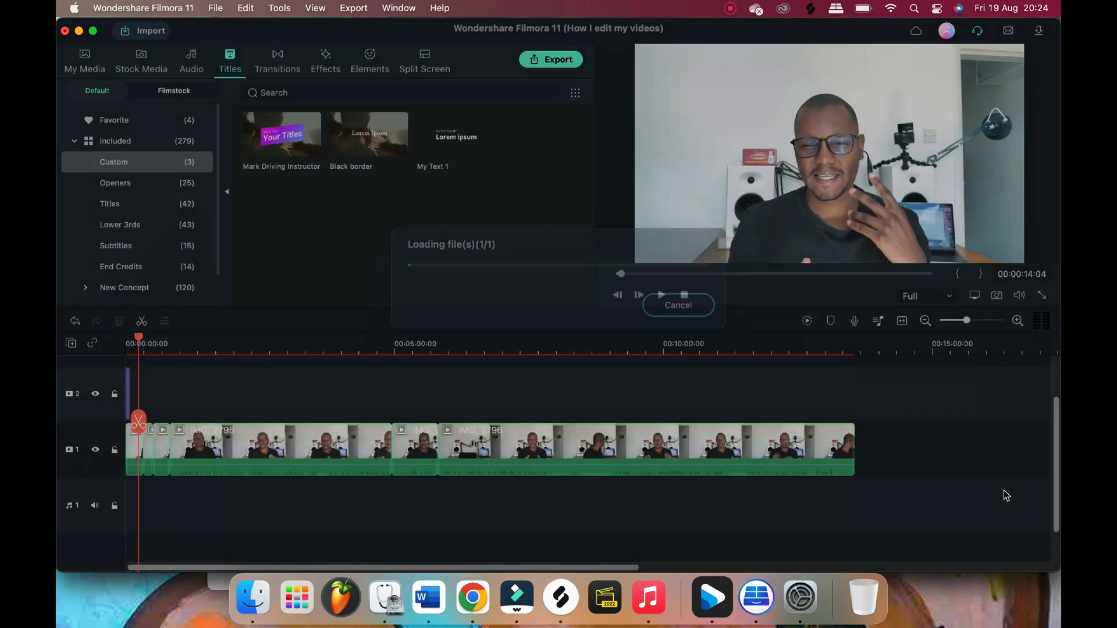
pyautogui.click(87, 61)
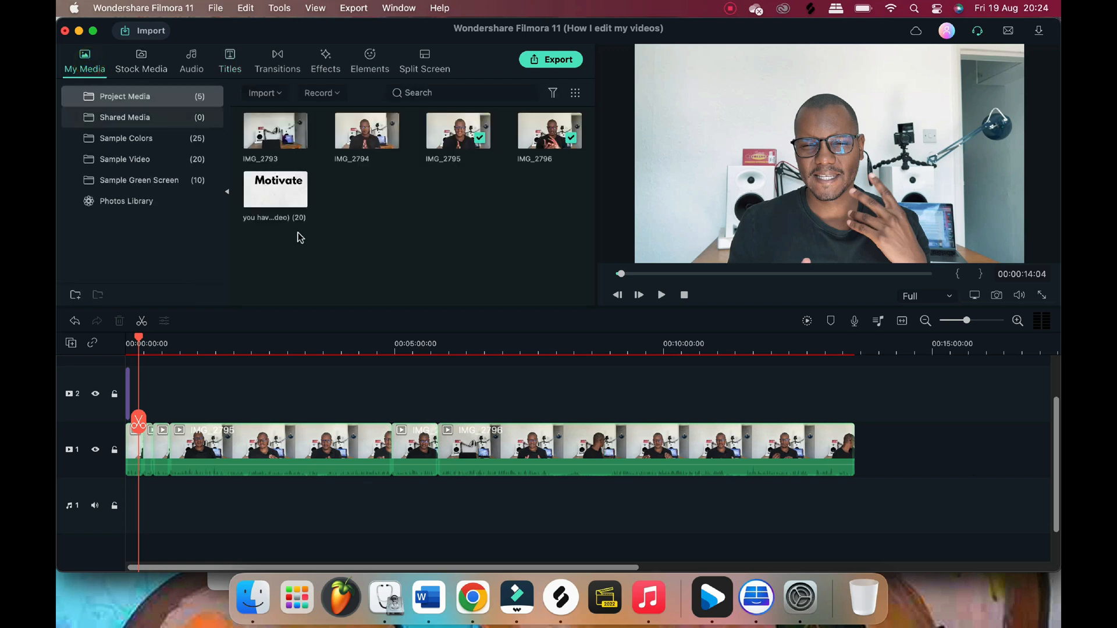
# Insert the Motivate image between the IMG_2795 pieces on video track 1 and cut off its part after 00:00:51:05
pyautogui.moveTo(268, 198); pyautogui.dragTo(174, 464)
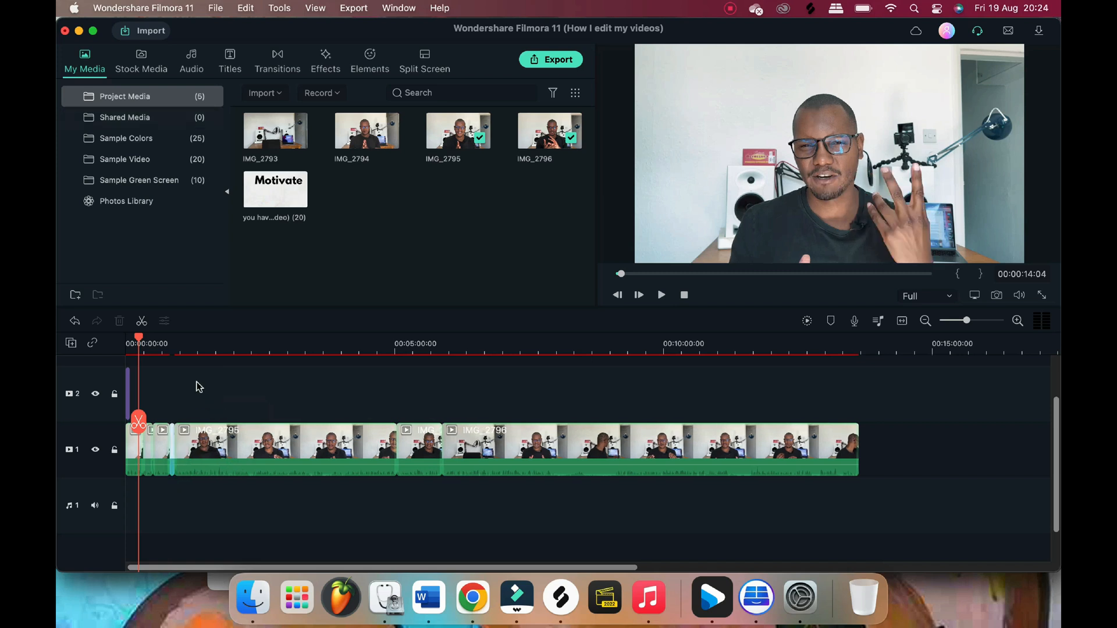
pyautogui.click(166, 348)
pyautogui.press('super+equal')
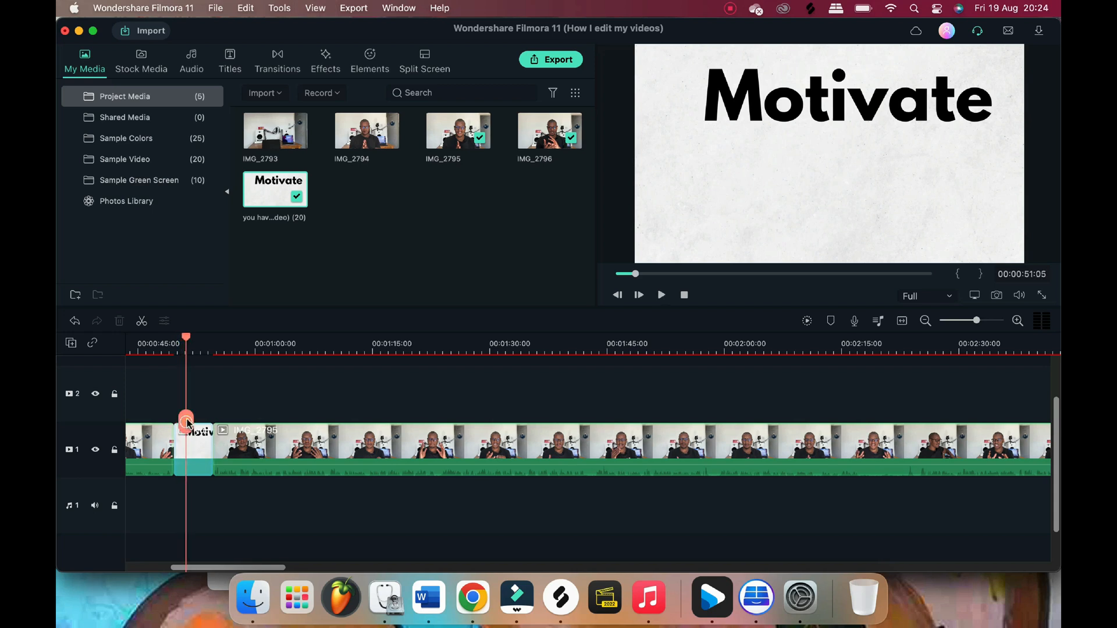
pyautogui.click(187, 421)
pyautogui.press('Delete')
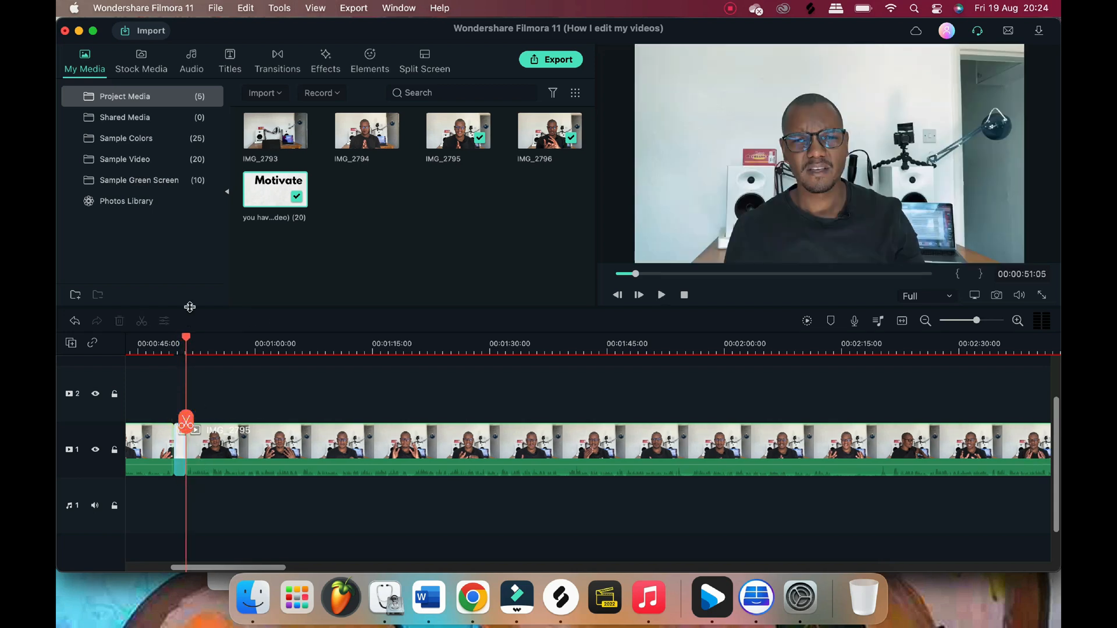
# Play the timeline from about 00:00:50 to review the shortened Motivate image and the speech following it
pyautogui.click(177, 344)
pyautogui.press('space')
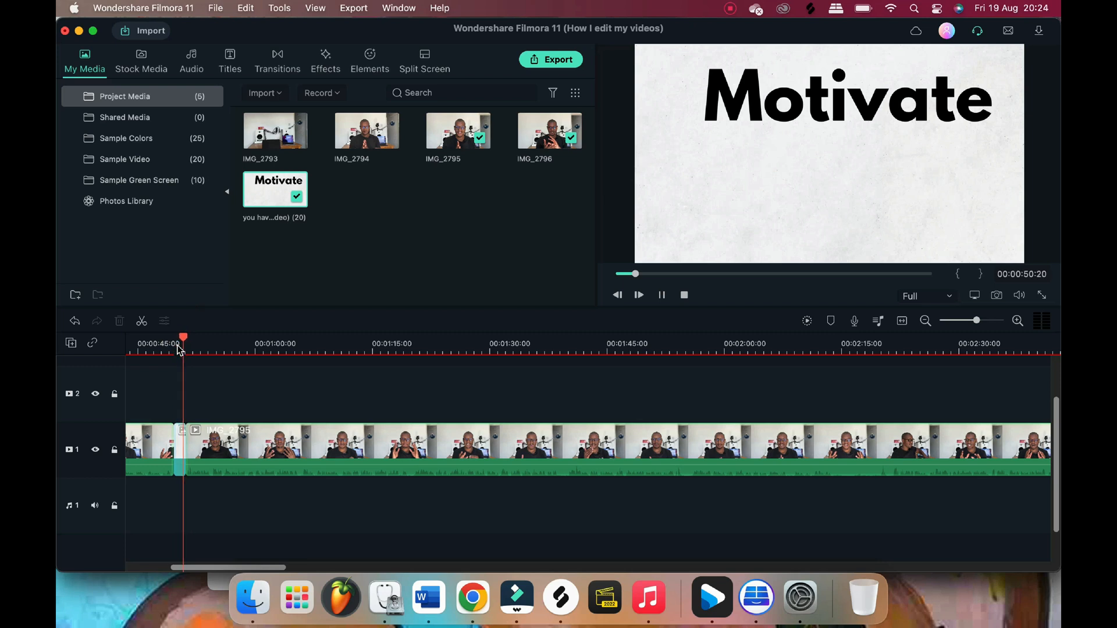
pyautogui.press('space')
pyautogui.press('space')
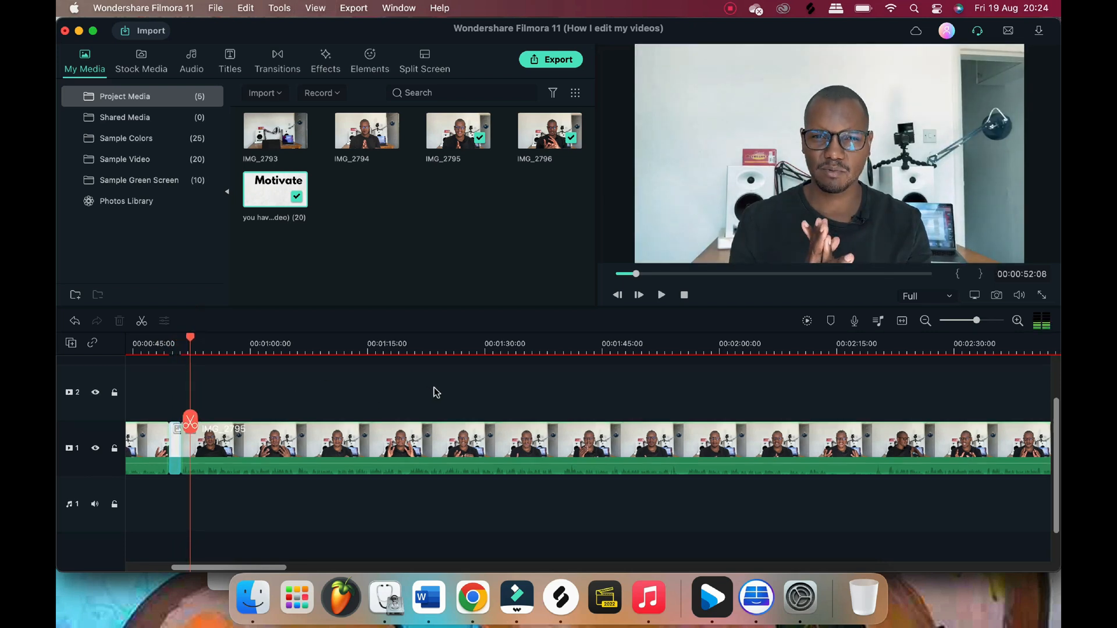
pyautogui.hscroll(-5, 428, 390)
pyautogui.press('space')
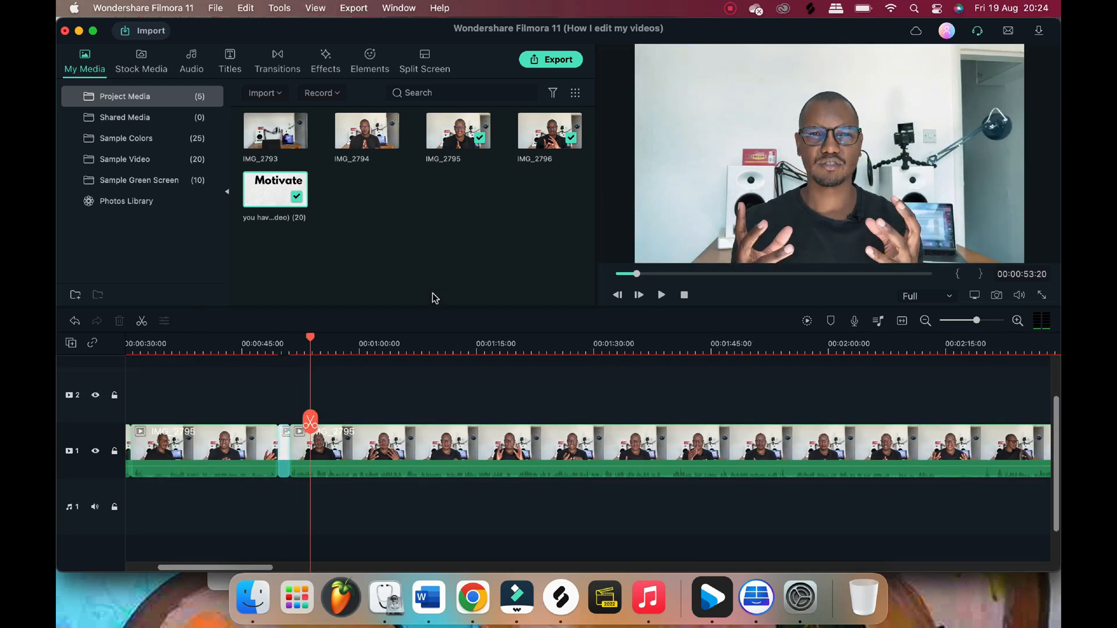
# Add the custom title My Text 1 on the track above IMG_2795 at 00:00:53:20
pyautogui.click(230, 61)
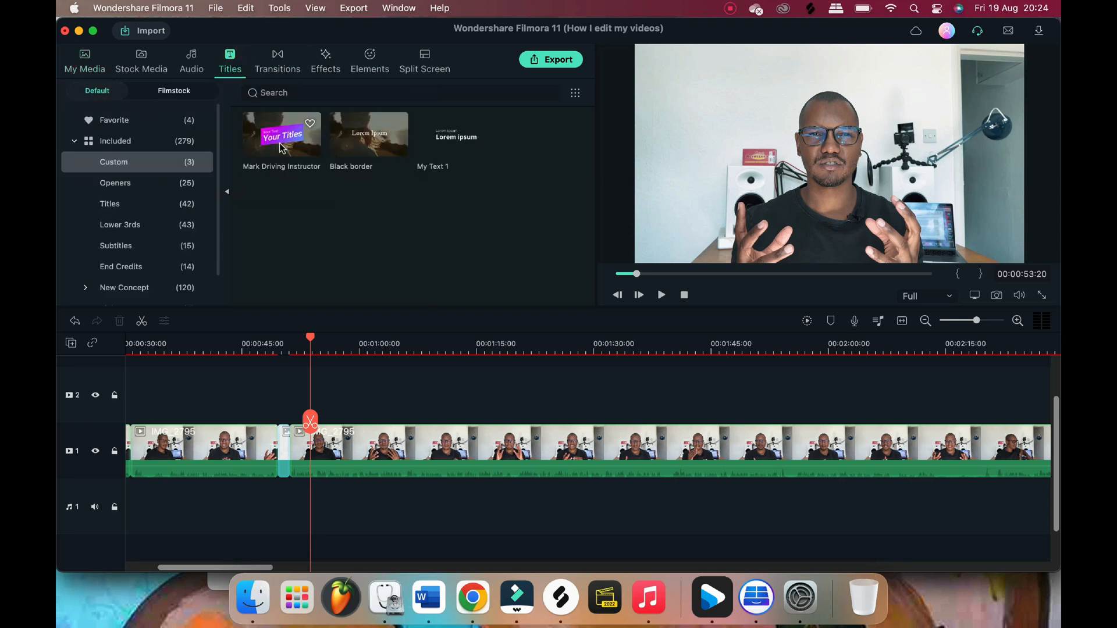
pyautogui.moveTo(455, 145); pyautogui.dragTo(316, 412)
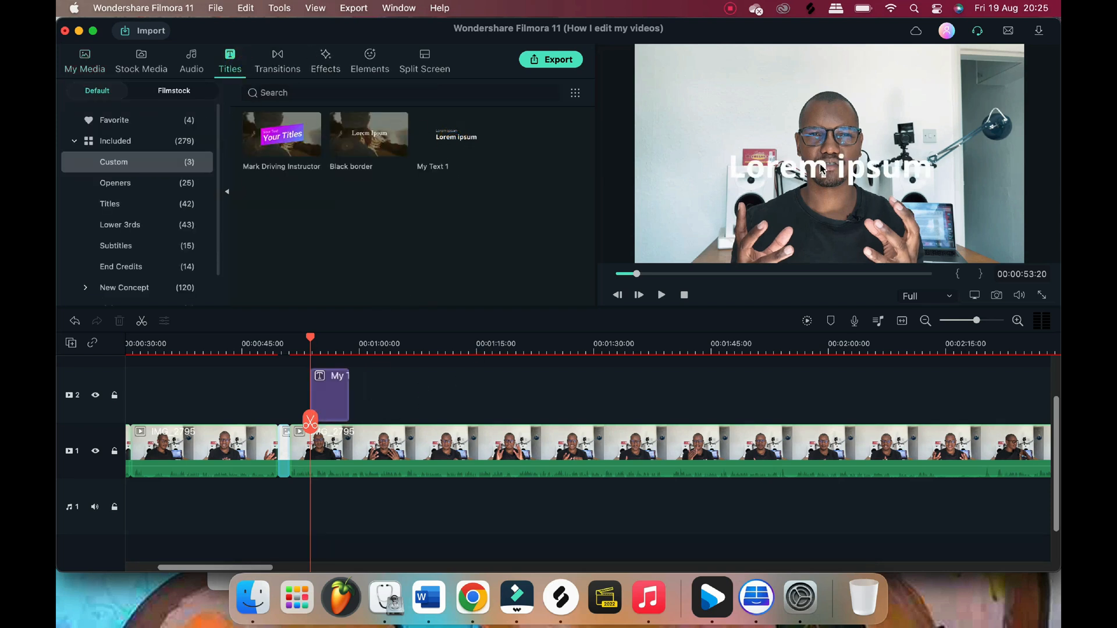
# Move the title's large Lorem ipsum line to the upper-left area of the video frame and delete the smaller line above it
pyautogui.doubleClick(822, 168)
pyautogui.moveTo(822, 169); pyautogui.dragTo(731, 101)
pyautogui.doubleClick(800, 141)
pyautogui.press('BackSpace')
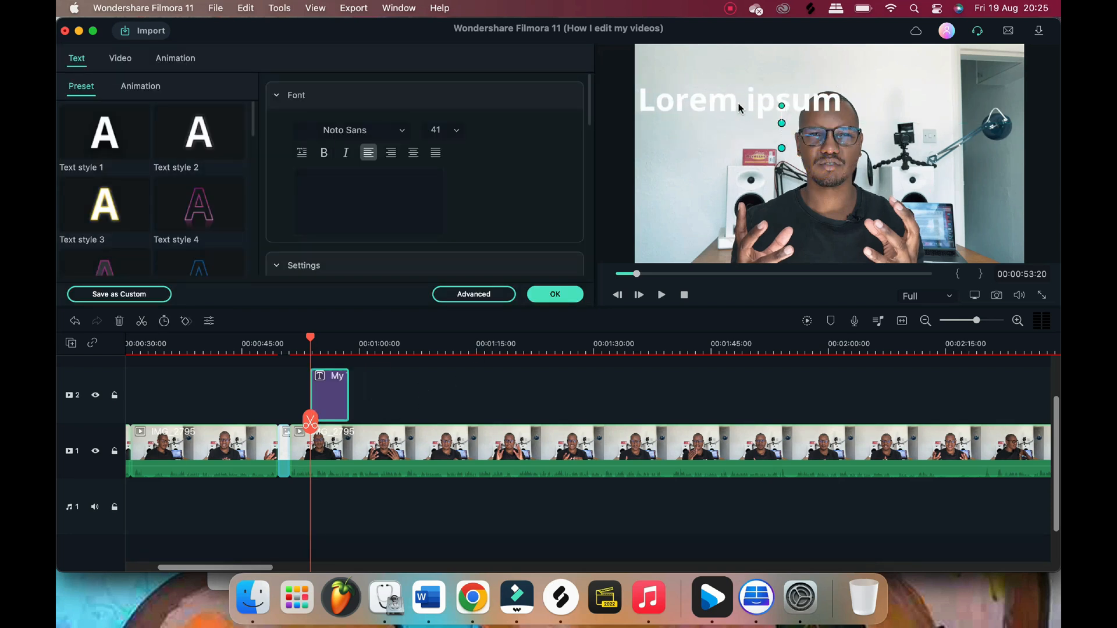
pyautogui.click(587, 170)
pyautogui.press('XF86MonBrightnessUp')
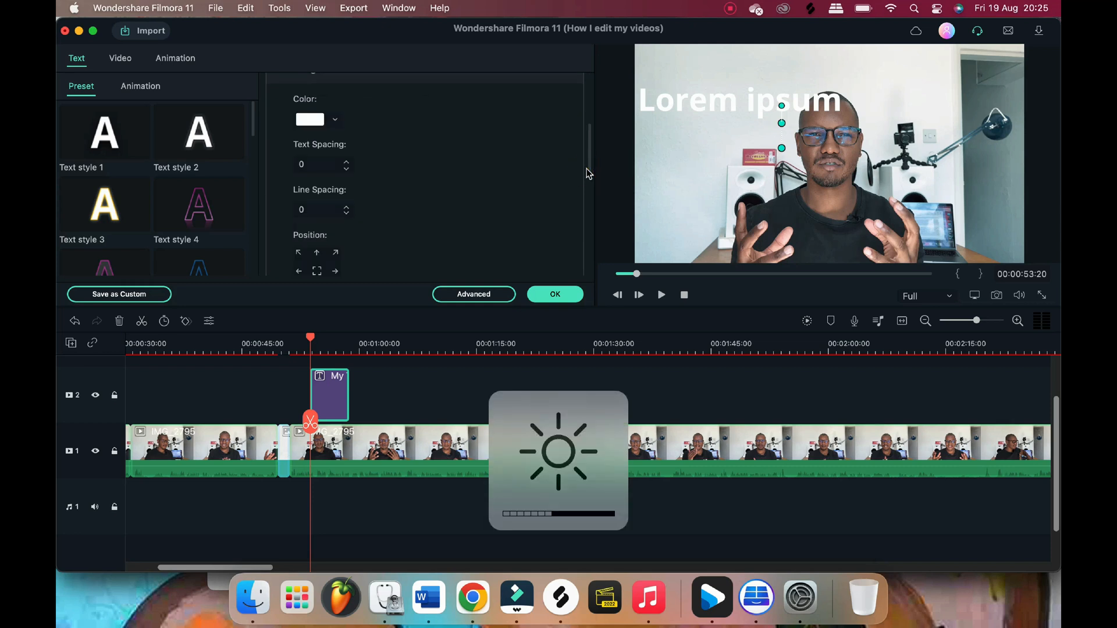
pyautogui.press('XF86AudioRaiseVolume')
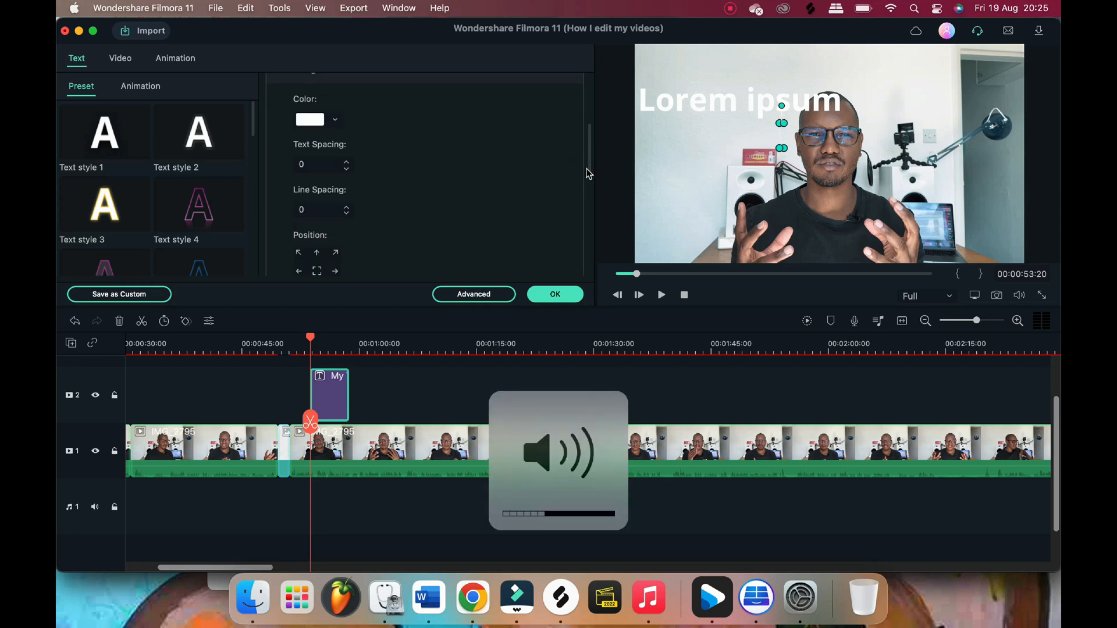
# Play up to the title at 00:00:54:05 and replace its Lorem ipsum text with "Too long"
pyautogui.click(297, 344)
pyautogui.press('space')
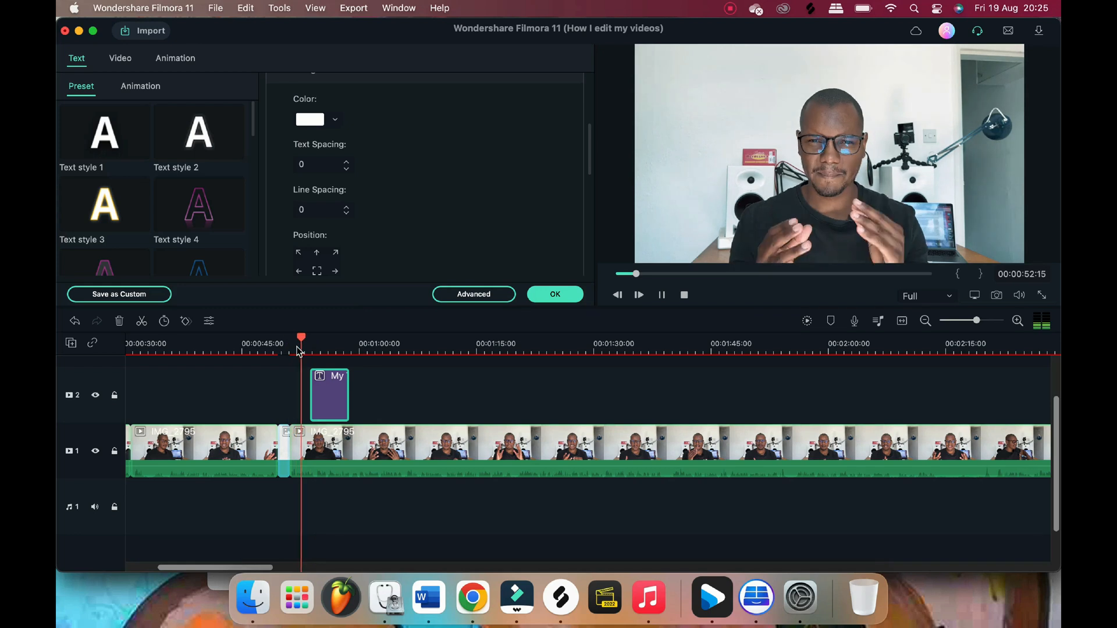
pyautogui.press('space')
pyautogui.click(733, 104)
pyautogui.doubleClick(733, 104)
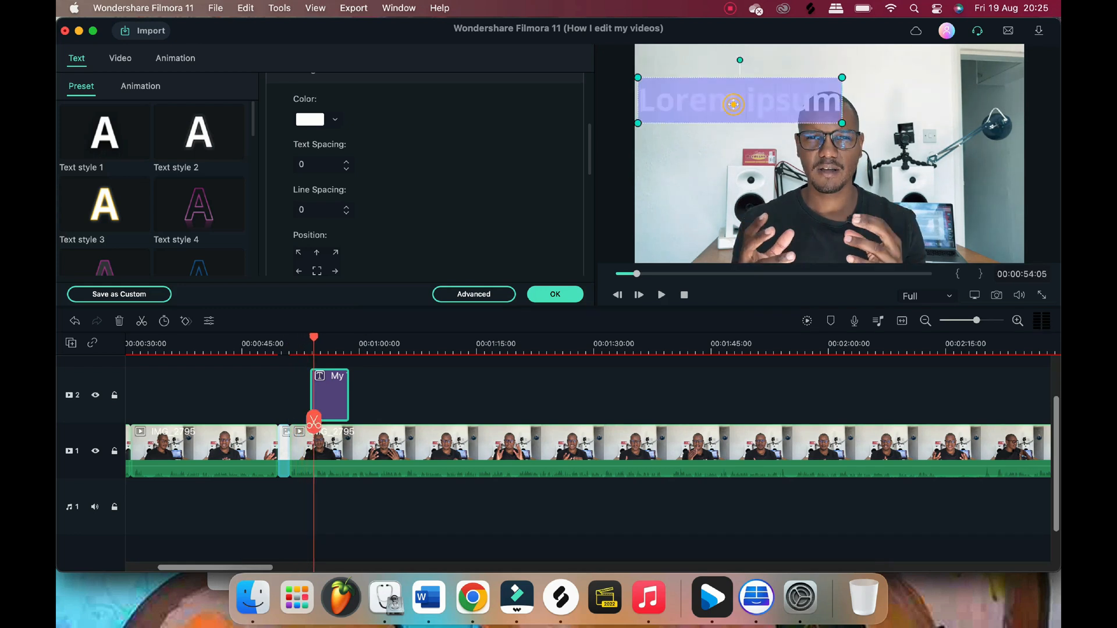
pyautogui.write('Too long')
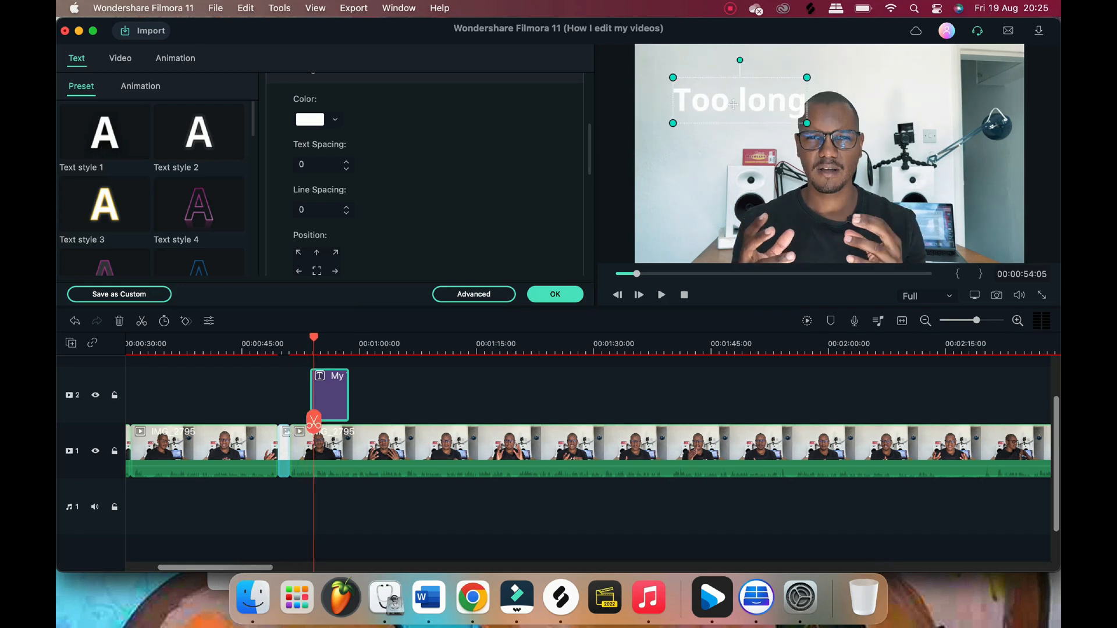
pyautogui.press('XF86AudioLowerVolume')
pyautogui.press('XF86AudioLowerVolume')
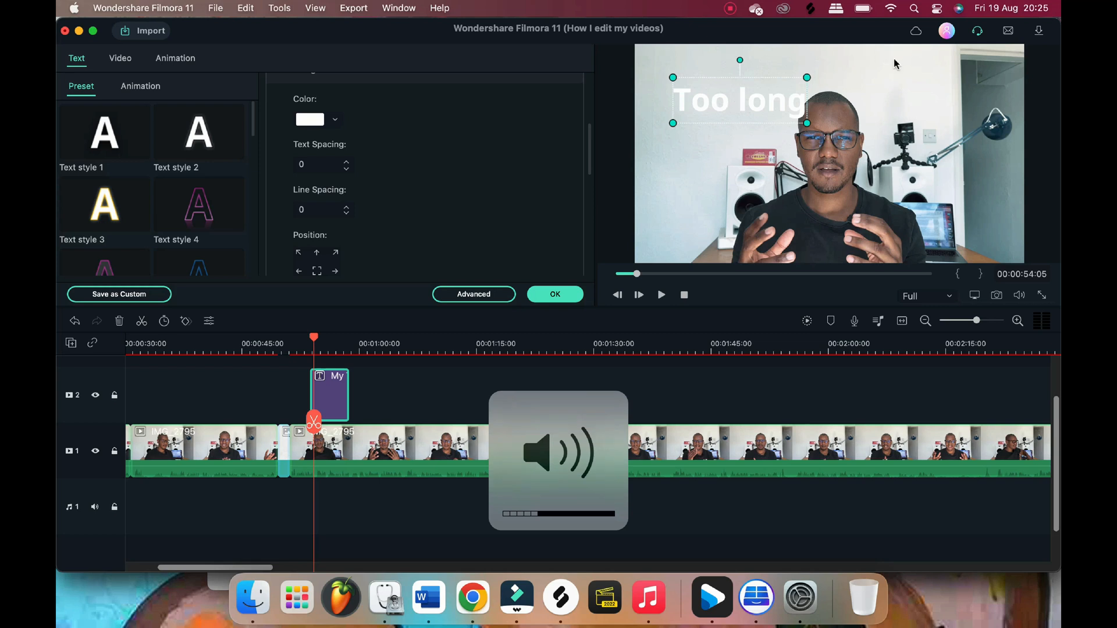
# Shift the "Too long" text slightly away from the speaker's head and play the timeline to review it
pyautogui.click(889, 90)
pyautogui.moveTo(783, 93); pyautogui.dragTo(759, 91)
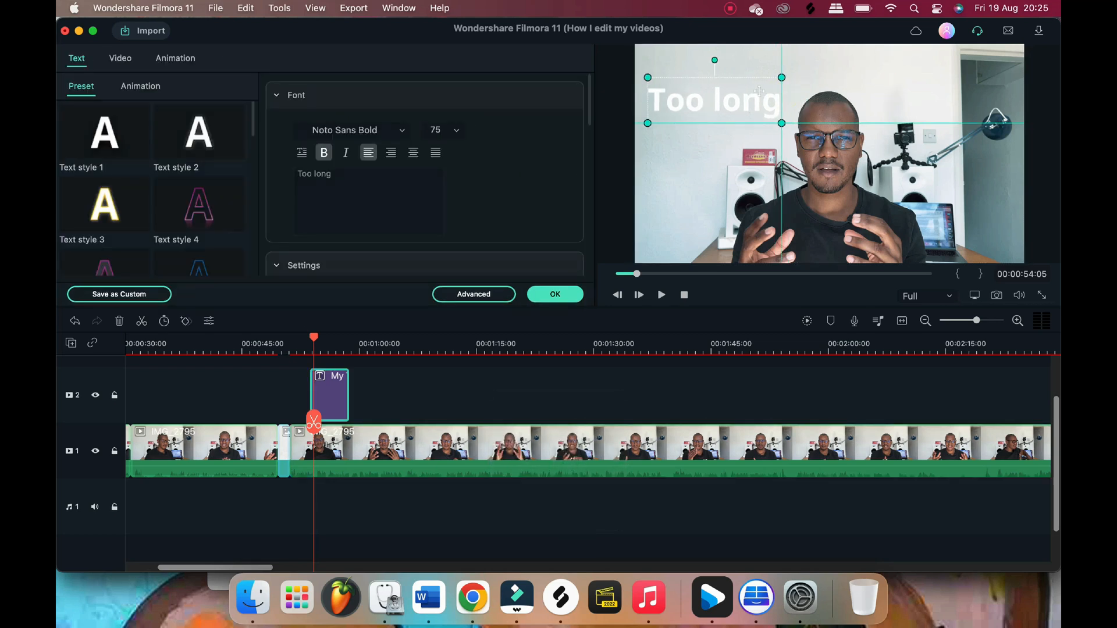
pyautogui.press('space')
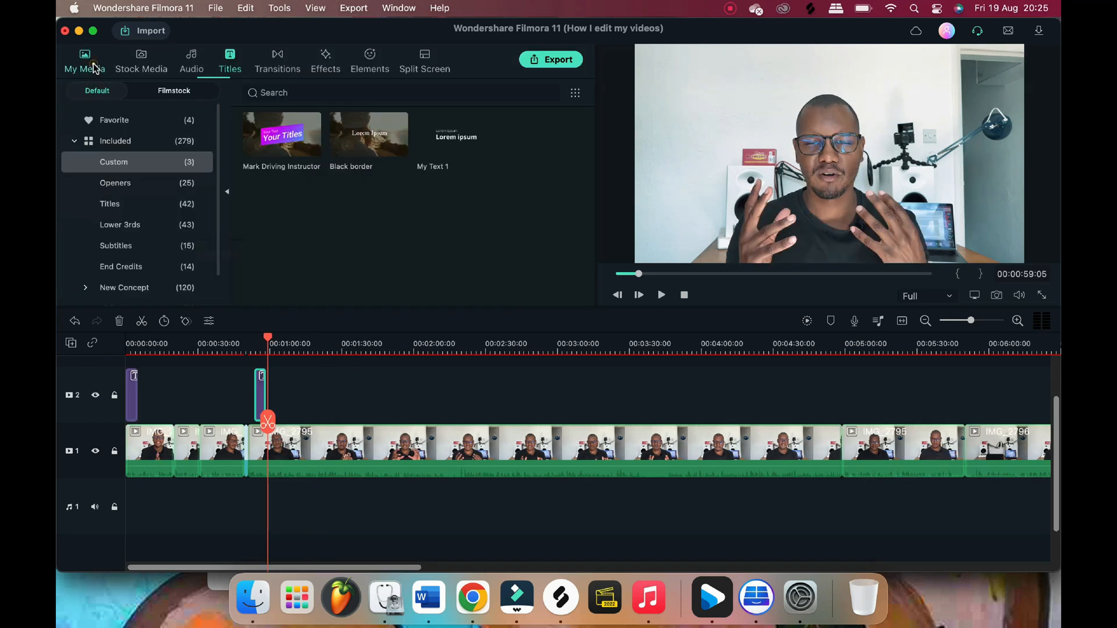
# Import Subsribe button new.mov from the Things to put in vids folder into the project media
pyautogui.click(93, 66)
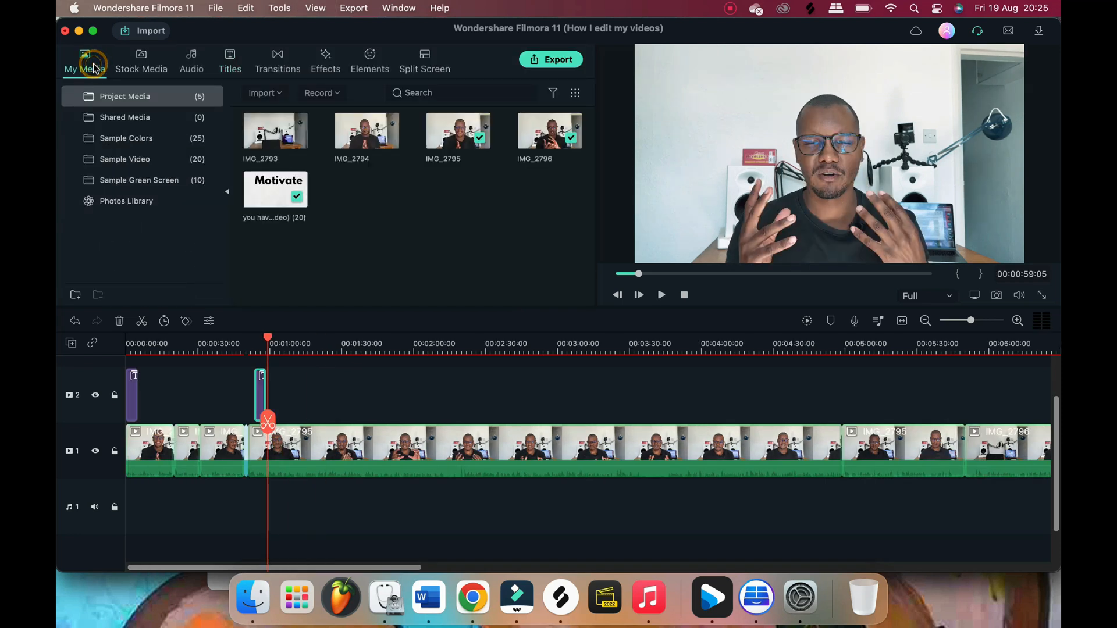
pyautogui.click(160, 31)
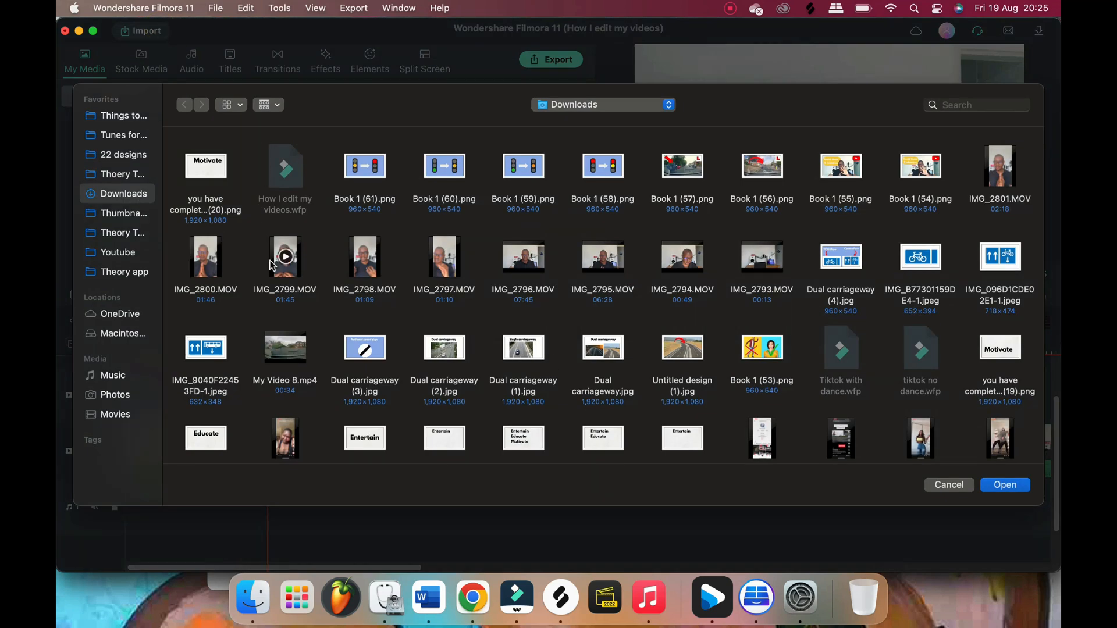
pyautogui.click(129, 117)
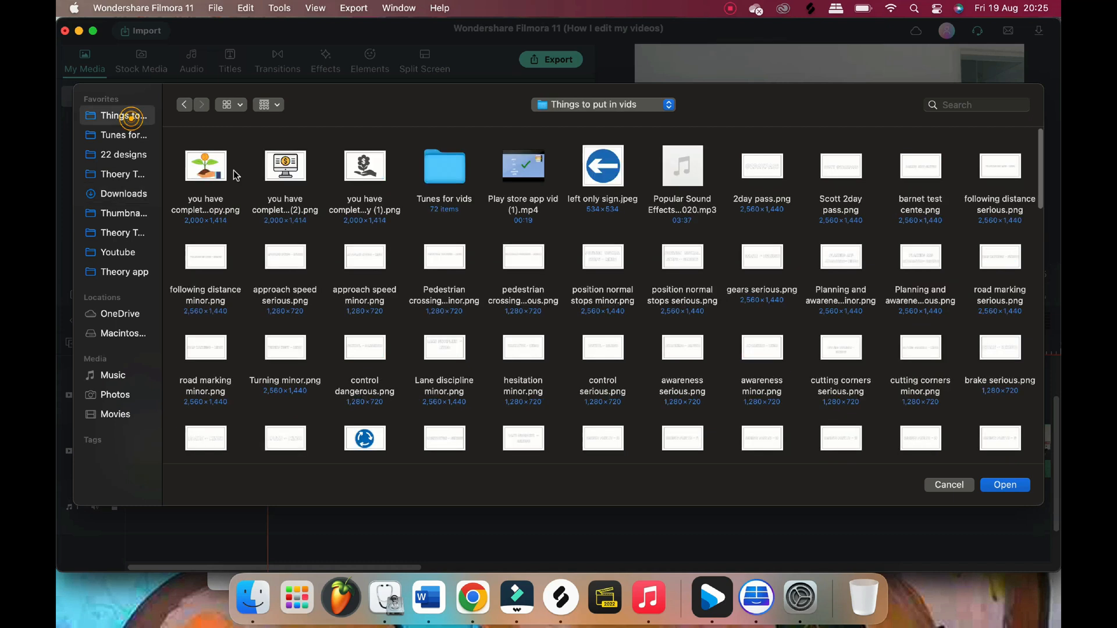
pyautogui.scroll(-15, 362, 292)
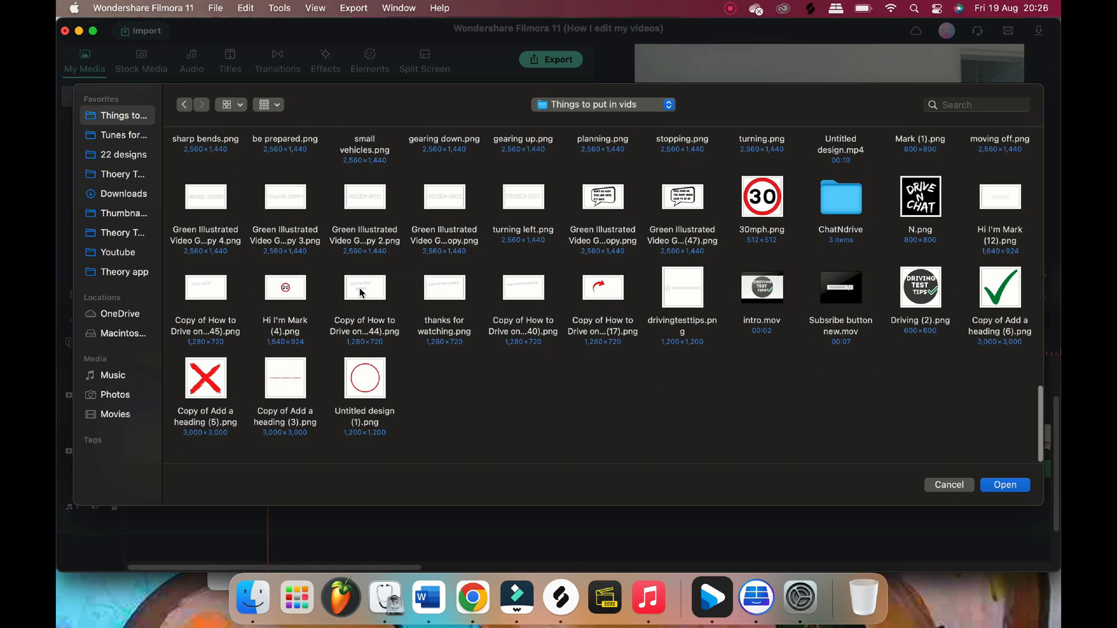
pyautogui.click(834, 314)
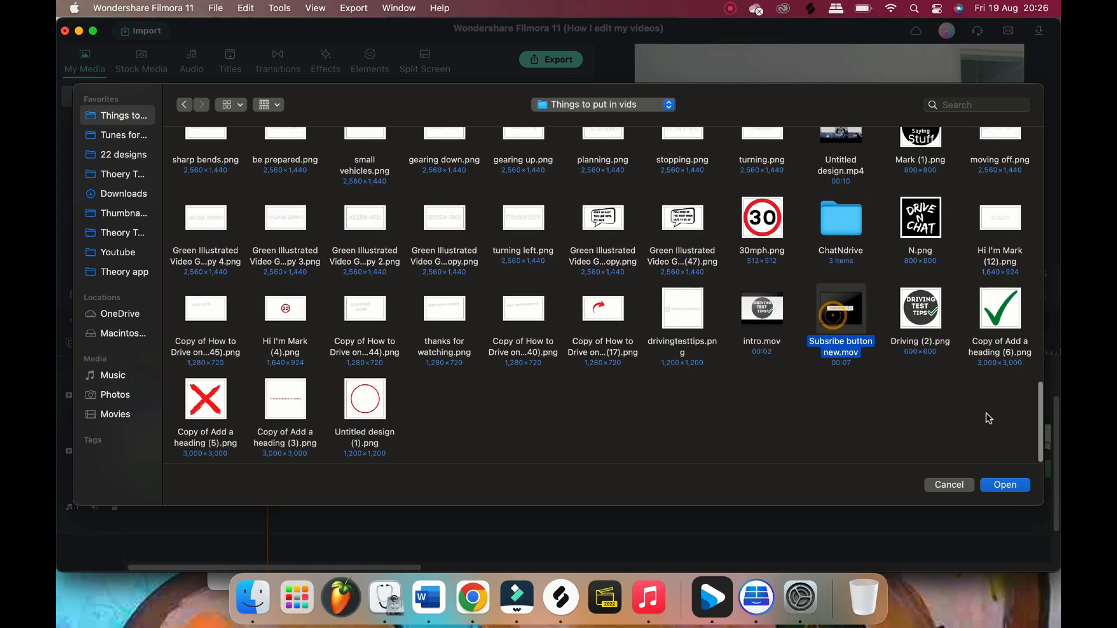
pyautogui.click(1005, 486)
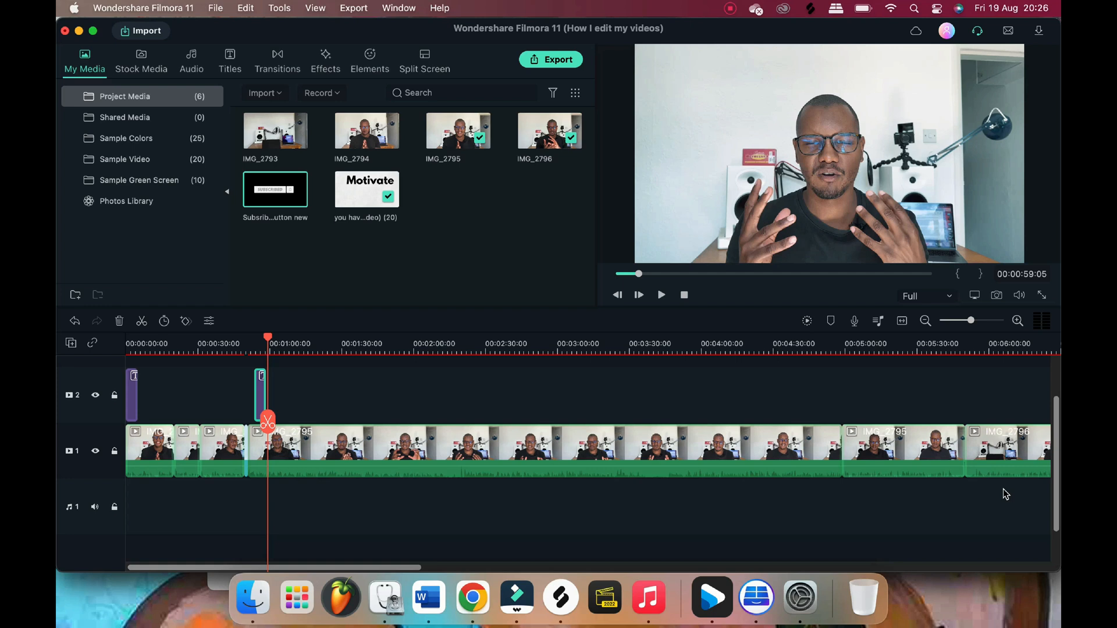
# Place the subscribe button clip on video track 3 above IMG_2795 and preview it at 00:01:21:13
pyautogui.scroll(1, 443, 403)
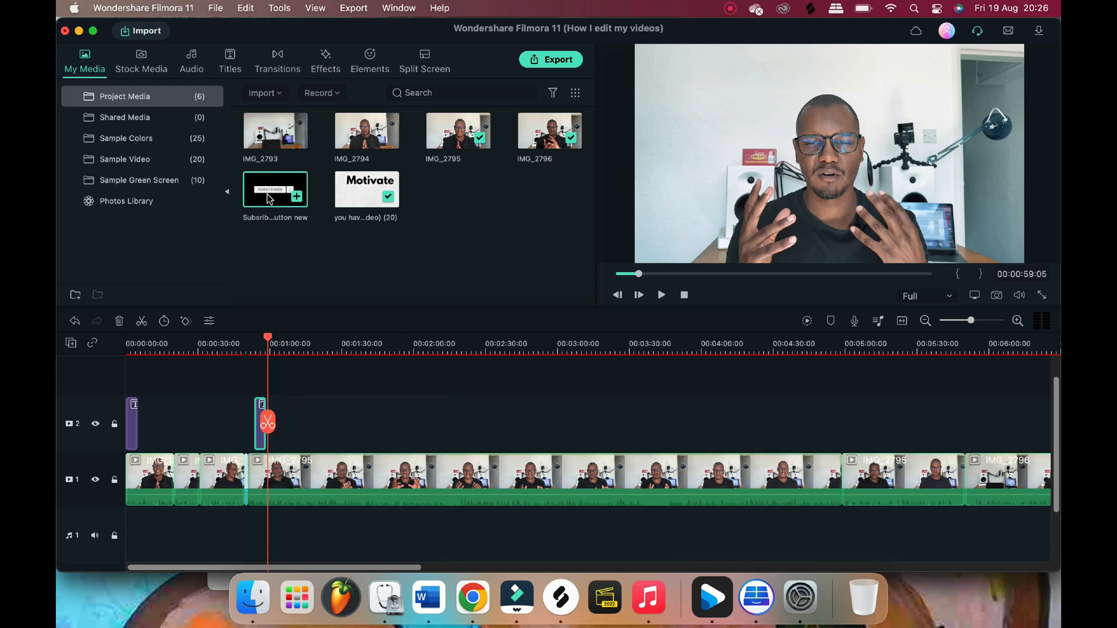
pyautogui.moveTo(317, 378)
pyautogui.mouseDown()
pyautogui.moveTo(323, 414)
pyautogui.moveTo(319, 393)
pyautogui.moveTo(333, 407)
pyautogui.moveTo(337, 378)
pyautogui.mouseUp()
pyautogui.click(321, 343)
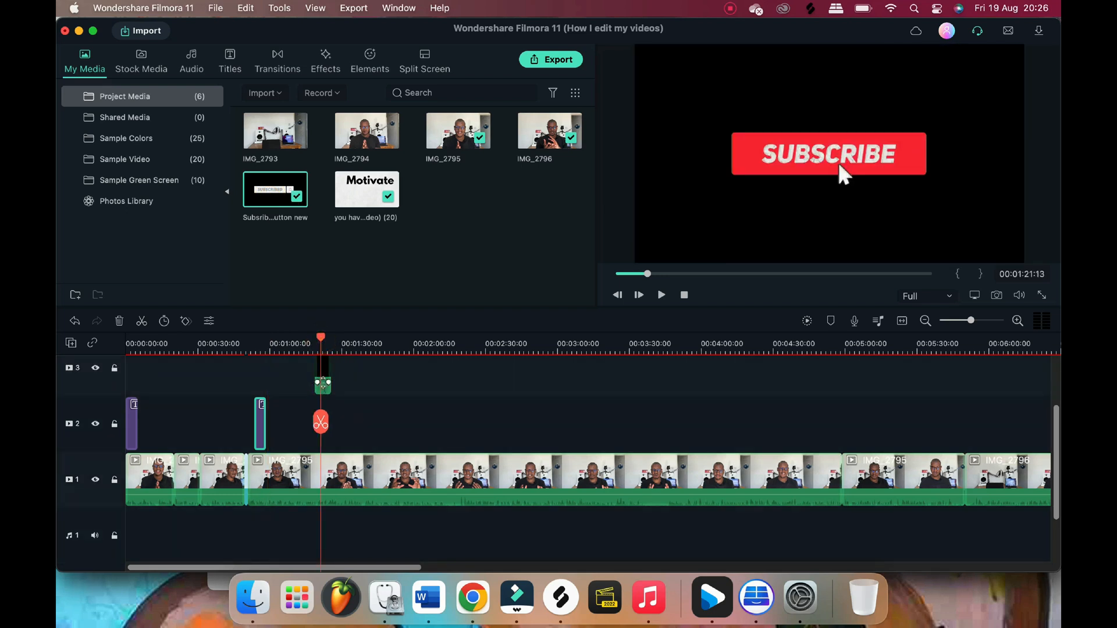
# Enable Chroma Key on the subscribe button clip and pick its black background as the color to key out
pyautogui.doubleClick(323, 383)
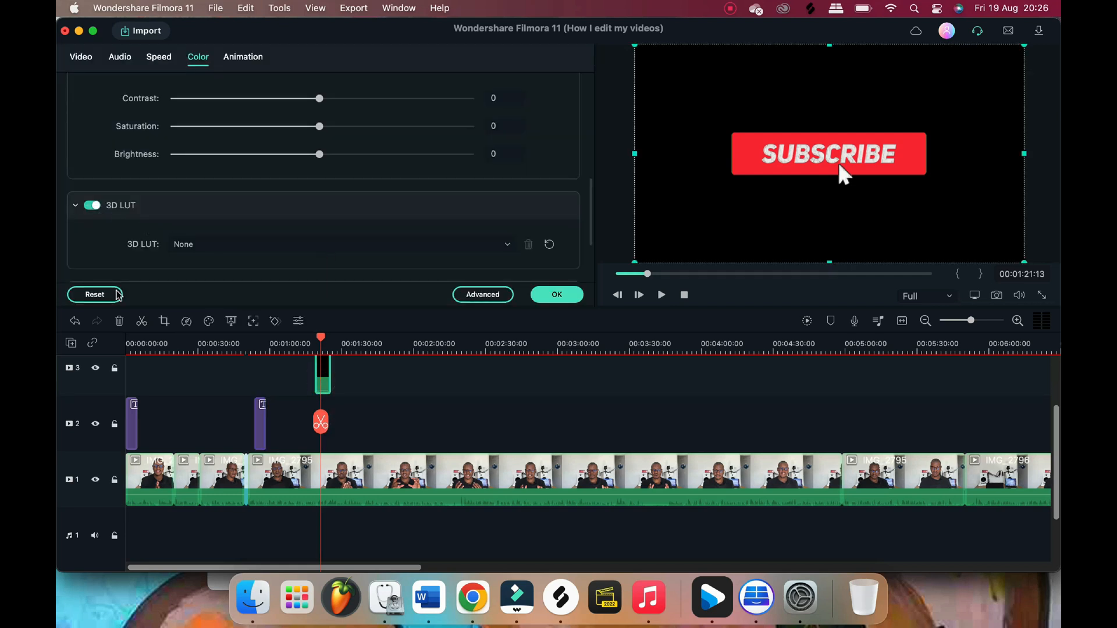
pyautogui.click(231, 322)
pyautogui.click(90, 115)
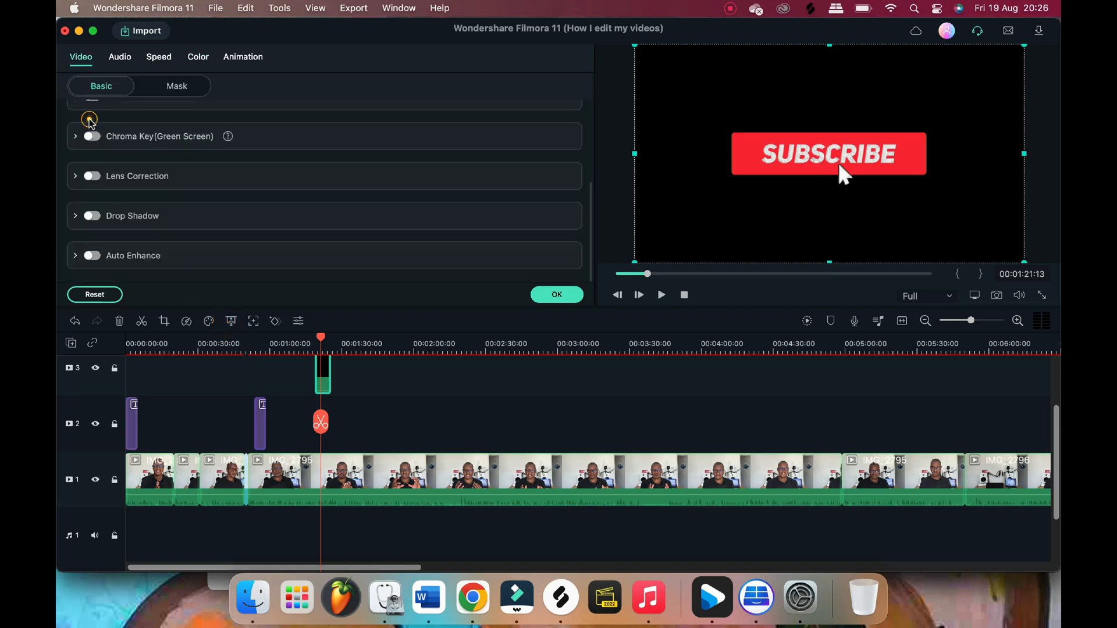
pyautogui.click(95, 136)
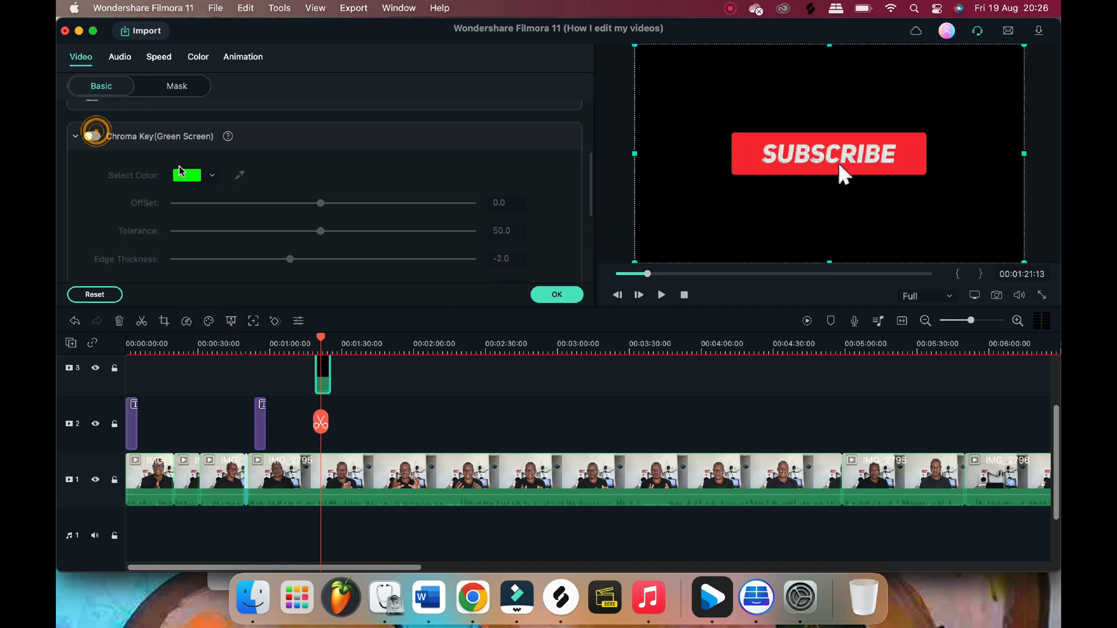
pyautogui.click(193, 175)
pyautogui.click(214, 175)
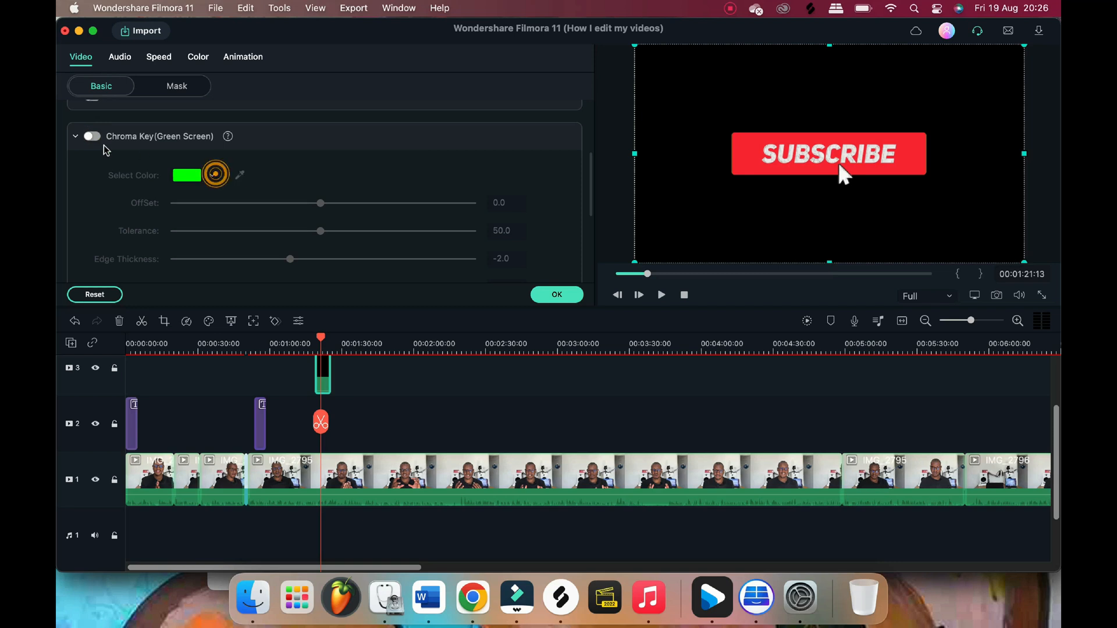
pyautogui.click(92, 136)
pyautogui.click(235, 176)
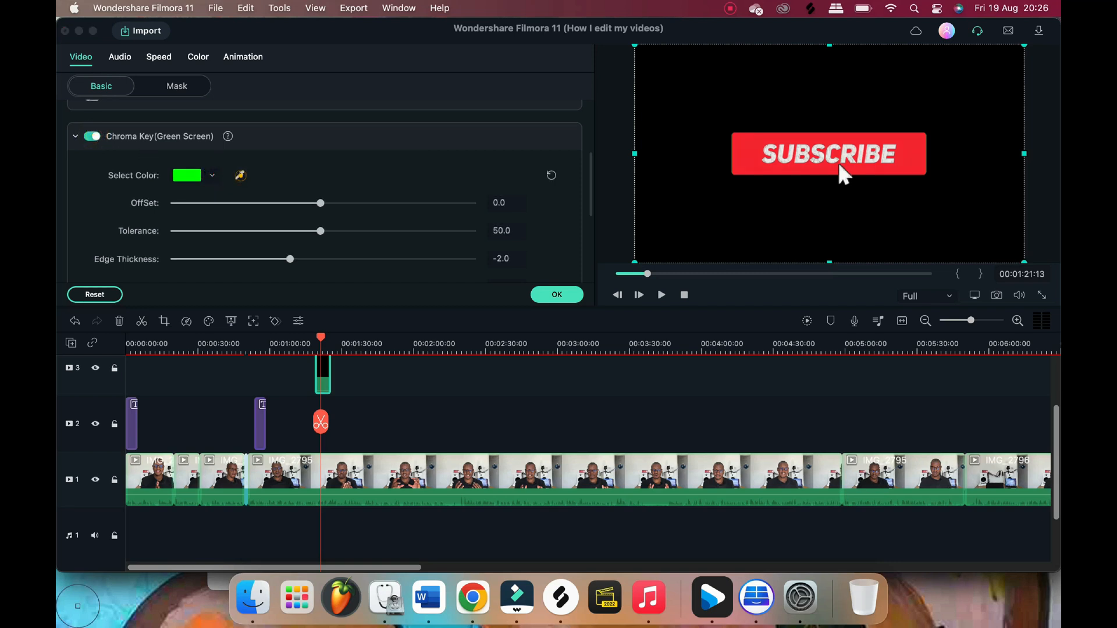
pyautogui.click(668, 192)
# Reposition the subscribe button in the lower-left area of the video frame and play the timeline to review it
pyautogui.moveTo(843, 168); pyautogui.dragTo(746, 246)
pyautogui.press('space')
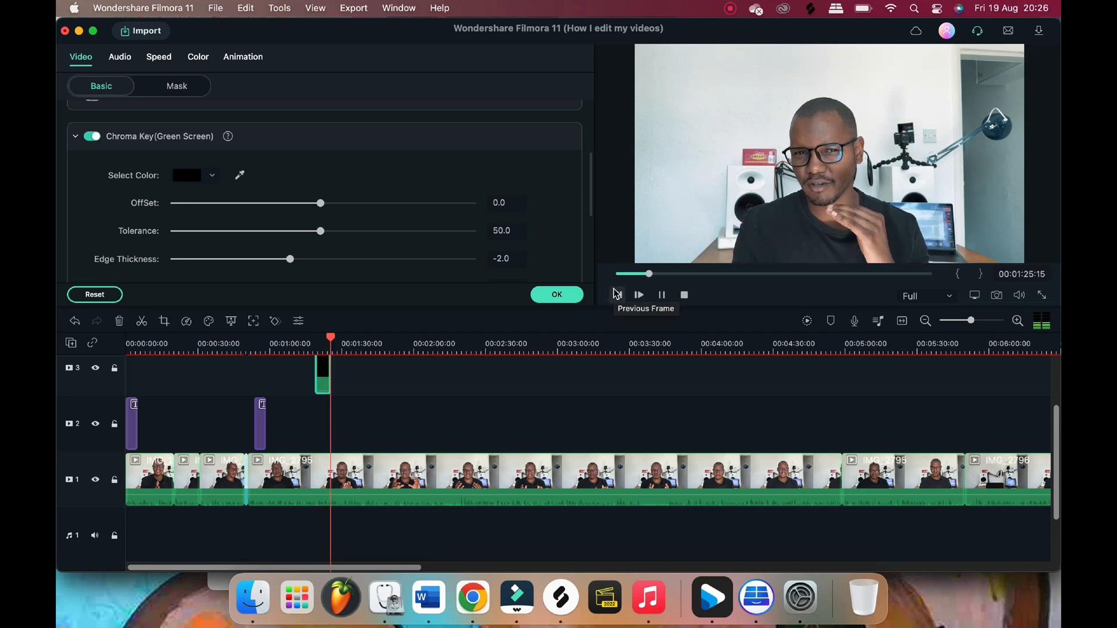
# Paste copies of the keyed subscribe button clip on video track 3 at about 00:05:00, 00:09:30 and 00:12:35
pyautogui.click(323, 369)
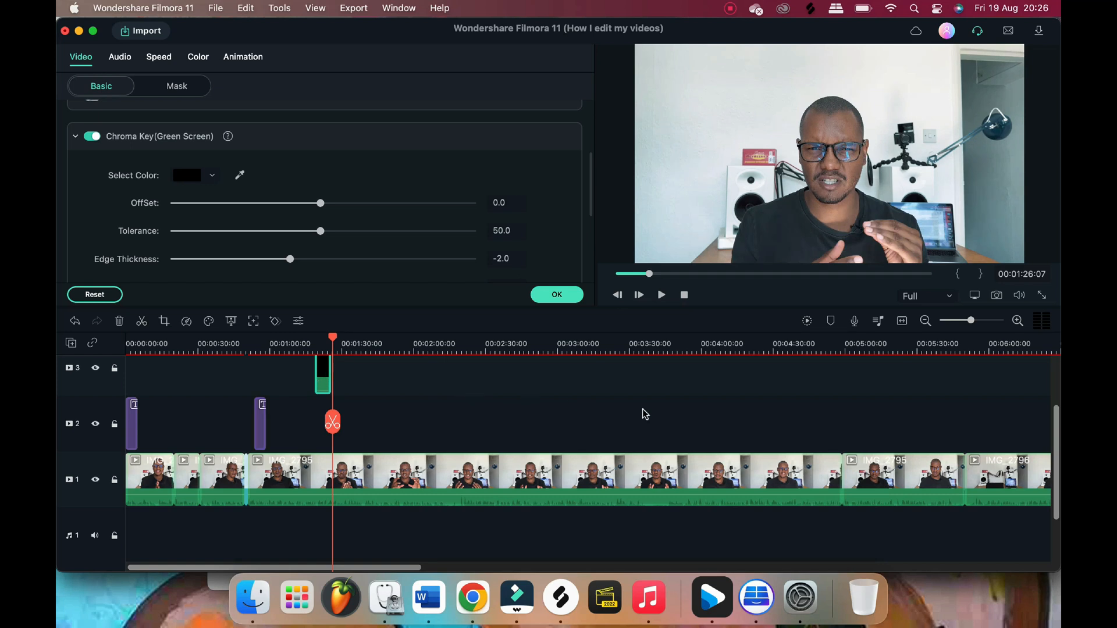
pyautogui.hscroll(10, 678, 414)
pyautogui.press('super+minus')
pyautogui.hscroll(-5, 677, 415)
pyautogui.click(374, 347)
pyautogui.press('super+v')
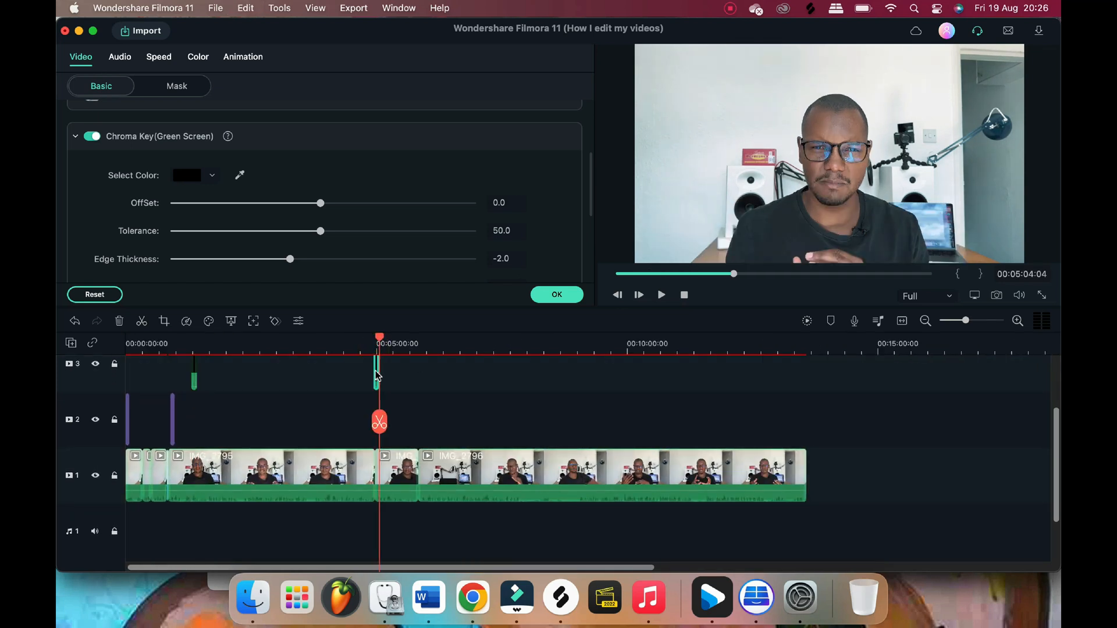
pyautogui.click(557, 295)
pyautogui.click(377, 378)
pyautogui.click(599, 351)
pyautogui.press('super+v')
pyautogui.click(756, 351)
pyautogui.press('super+v')
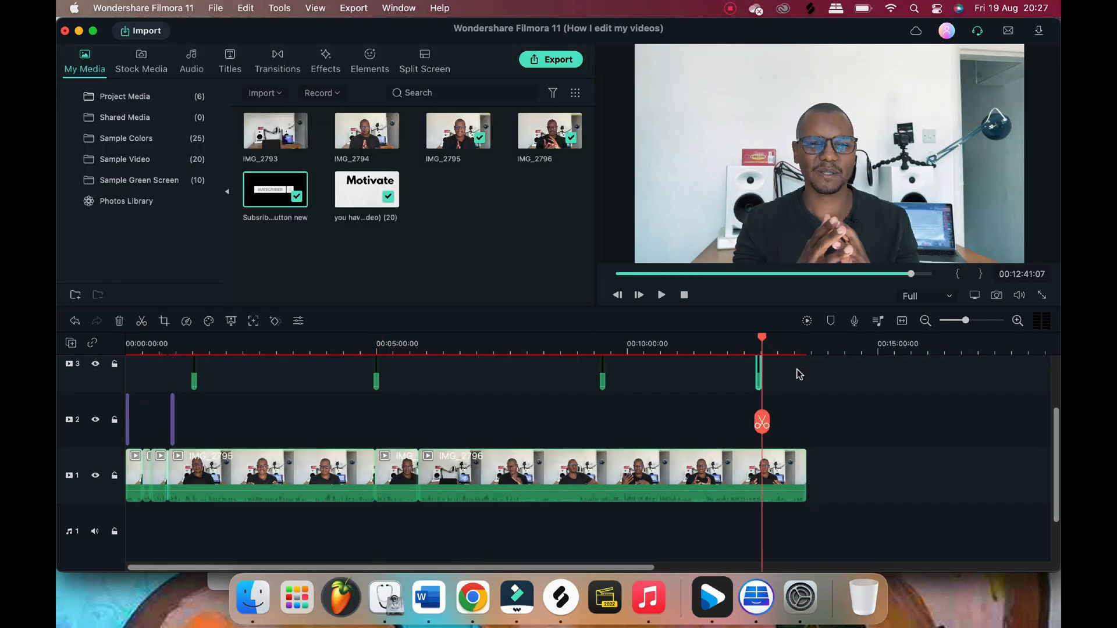
# Add the custom title My Text 1 on video track 2 and align its start to 00:13:10:12 near the video's end
pyautogui.moveTo(800, 344); pyautogui.dragTo(786, 344)
pyautogui.click(230, 63)
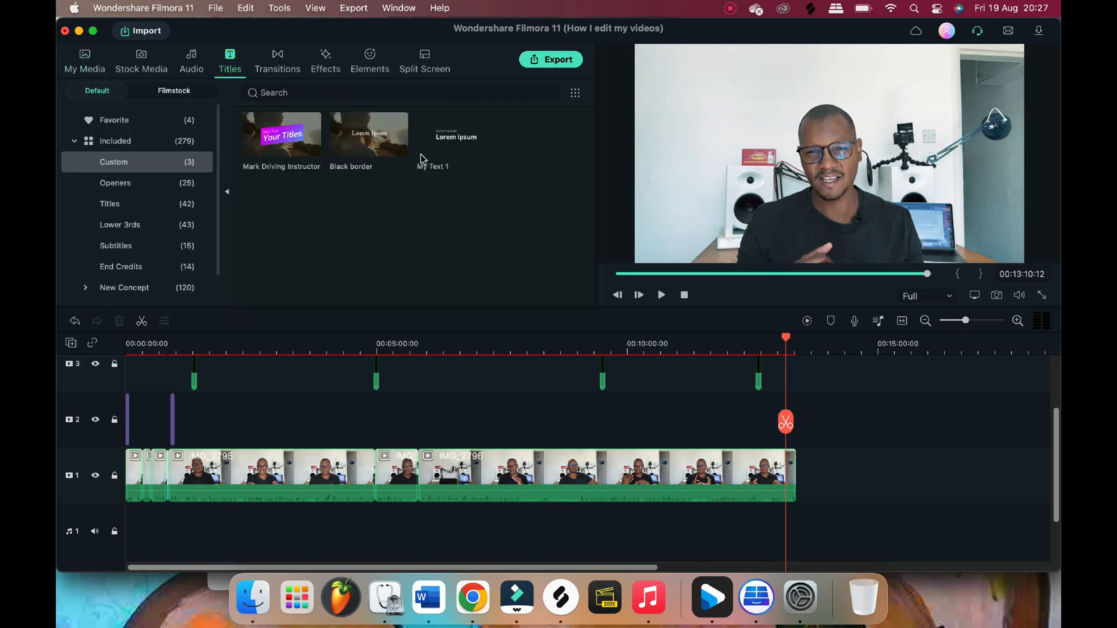
pyautogui.moveTo(460, 158); pyautogui.dragTo(837, 417)
pyautogui.press('super+equal')
pyautogui.press('super+equal')
pyautogui.press('super+equal')
pyautogui.press('super+equal')
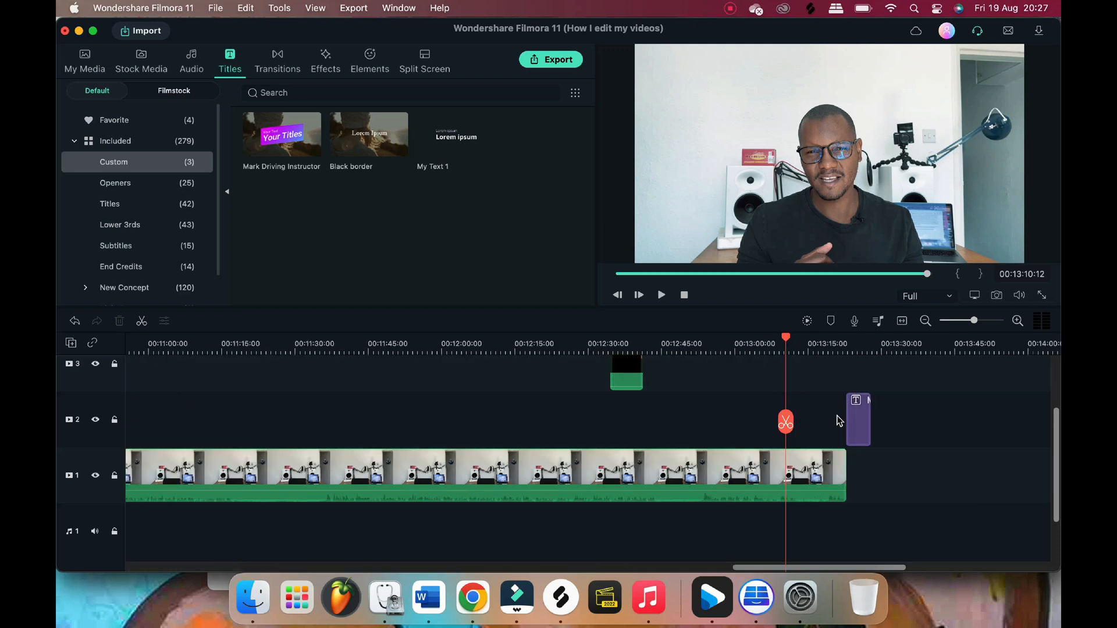
pyautogui.moveTo(930, 417); pyautogui.dragTo(808, 417)
# Replace the closing title's large line with "Thank you for watching" and delete its smaller Lorem ipsum line
pyautogui.doubleClick(803, 170)
pyautogui.write('Thank you for watching')
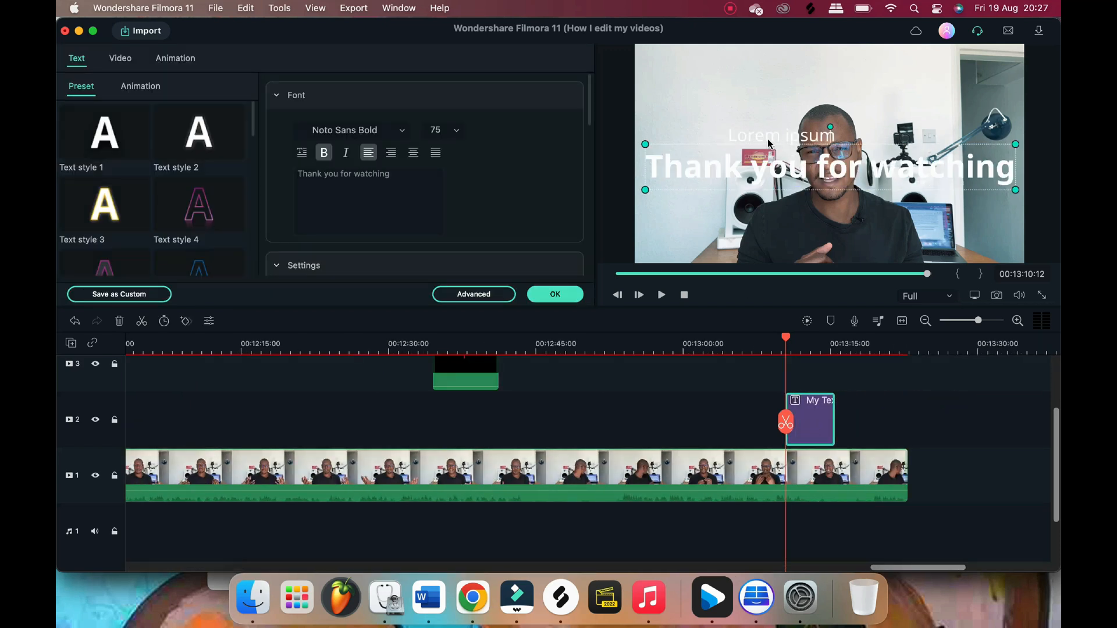
pyautogui.doubleClick(767, 139)
pyautogui.press('BackSpace')
# Move the "Thank you for watching" text to the bottom of the video frame and play the ending to review it
pyautogui.moveTo(814, 168); pyautogui.dragTo(814, 234)
pyautogui.press('space')
pyautogui.click(735, 347)
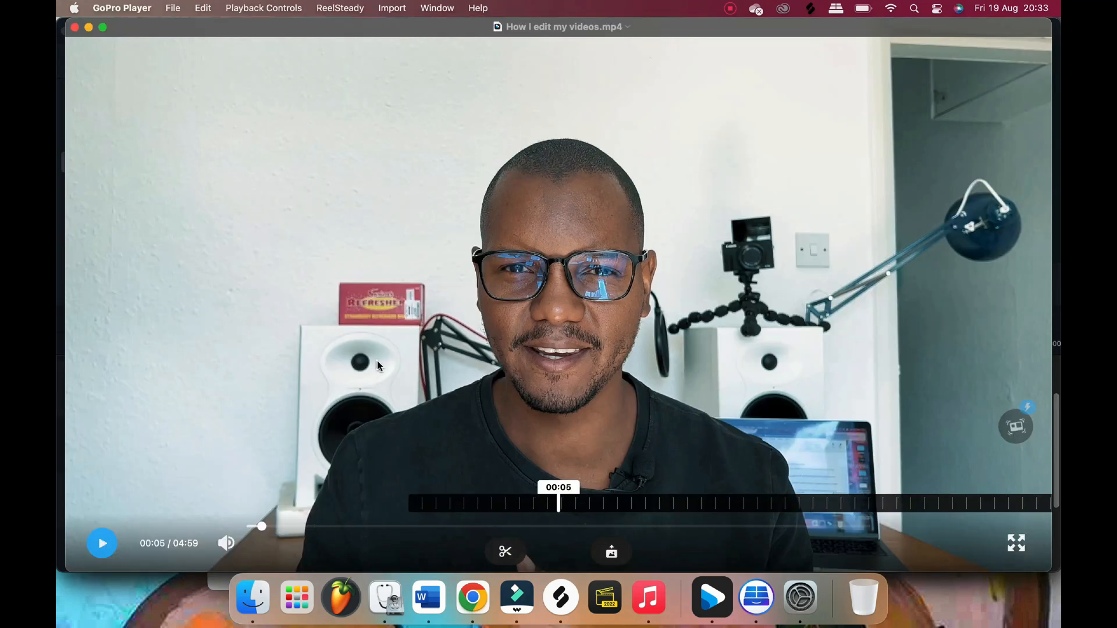
# Close the exported How I edit my videos.mp4 preview in GoPro Player and dismiss Filmora's export success message
pyautogui.click(75, 26)
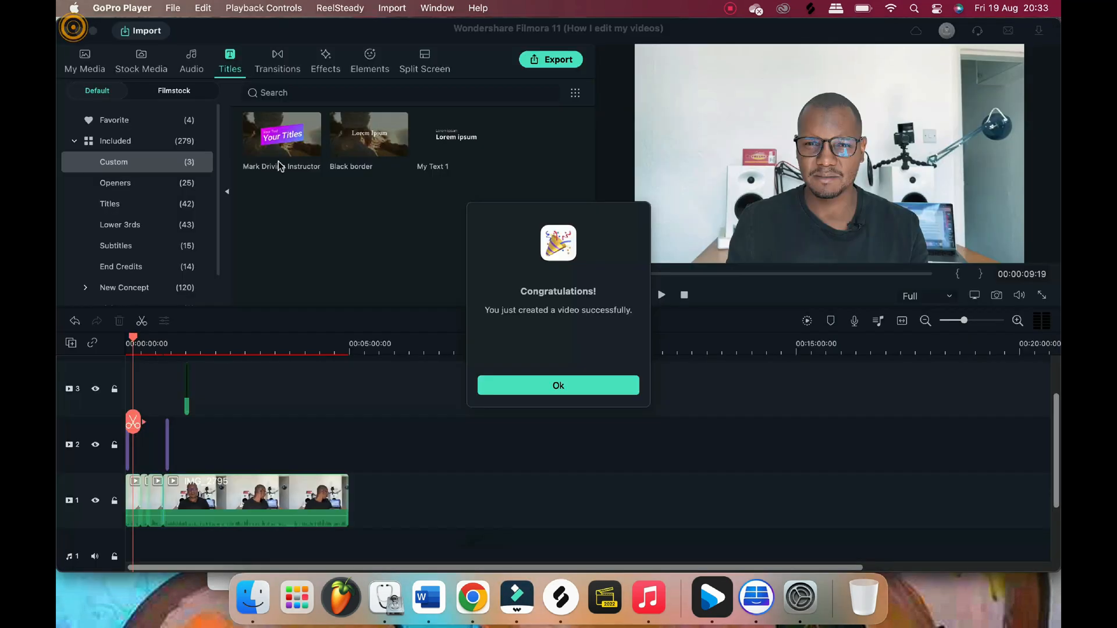
pyautogui.click(530, 384)
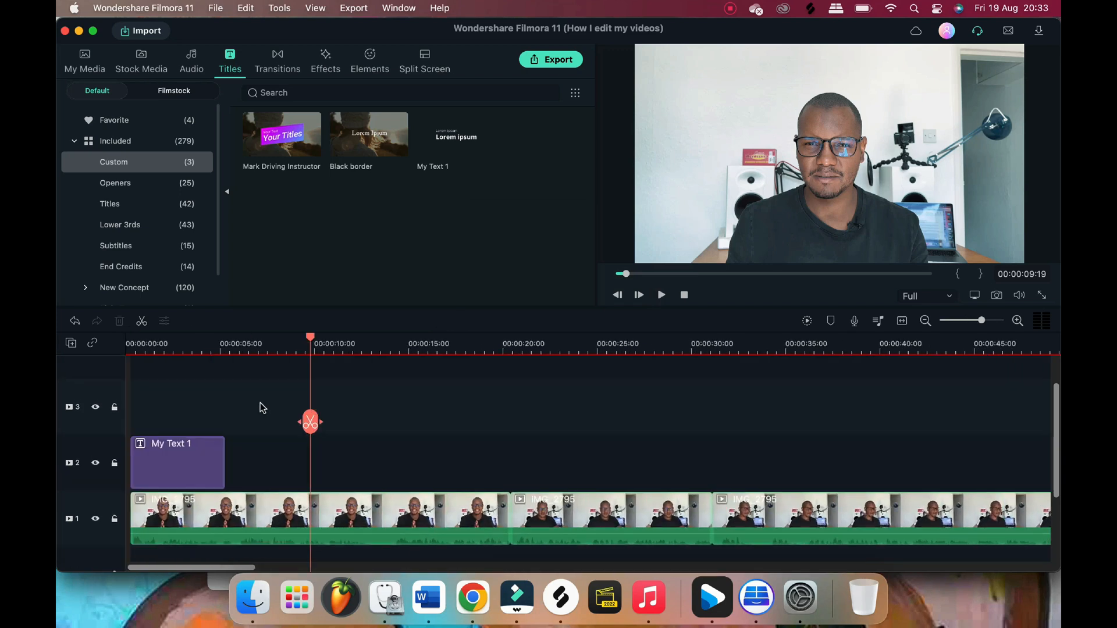
# Play from about 00:00:05 to find the cut point, split the first IMG_2795 clip shortly before 00:00:06, and continue playback
pyautogui.click(231, 348)
pyautogui.press('space')
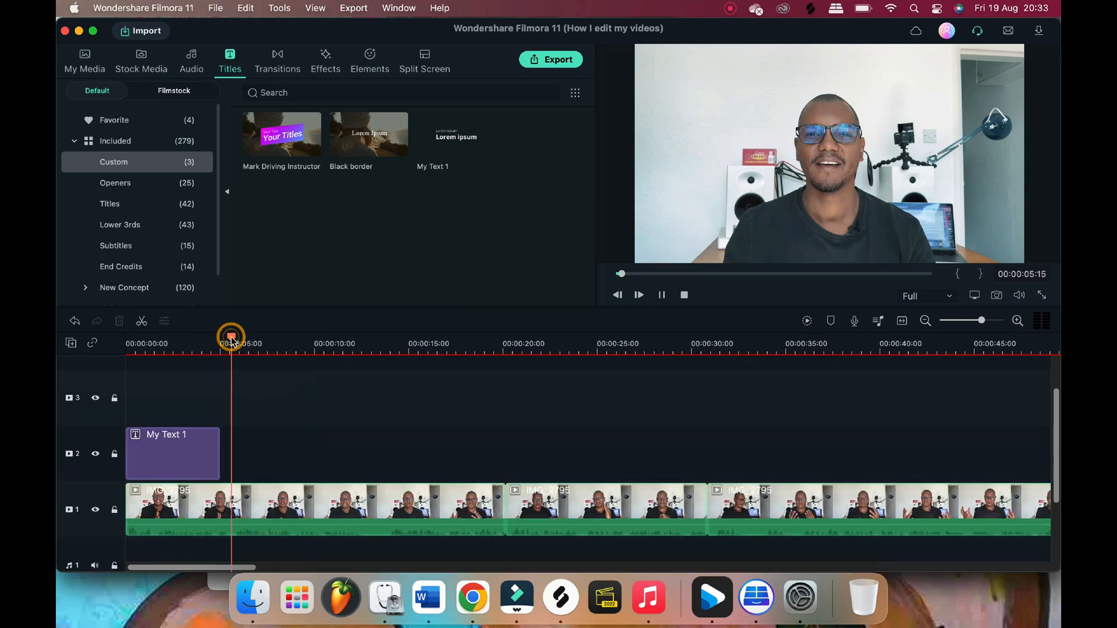
pyautogui.click(220, 347)
pyautogui.press('space')
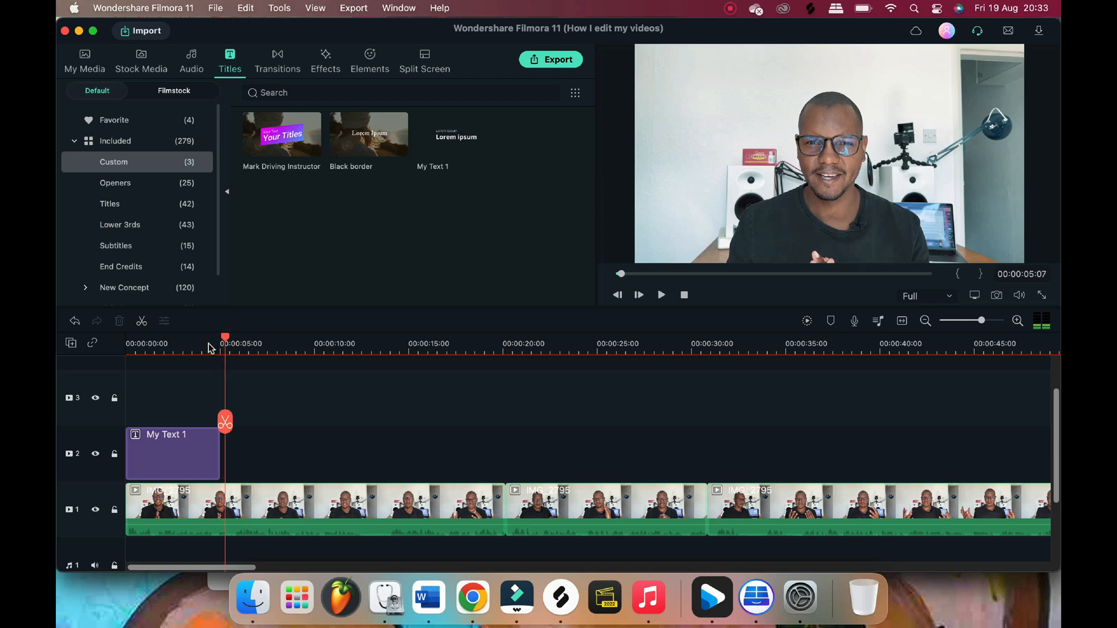
pyautogui.press('space')
pyautogui.press('space')
pyautogui.click(235, 422)
pyautogui.press('space')
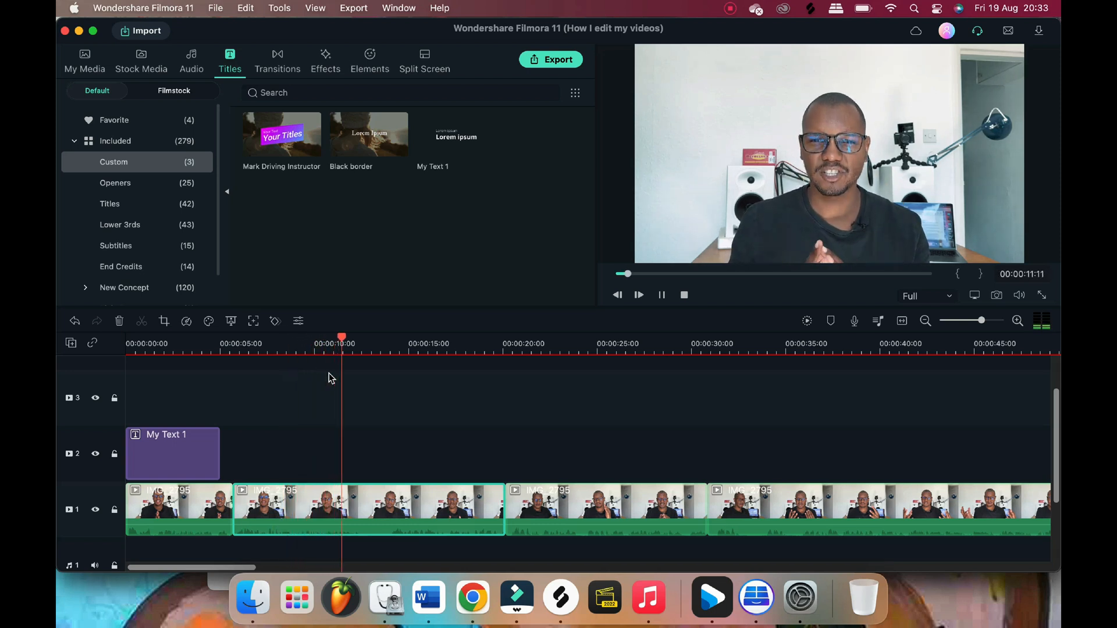
# Stop playback at 00:00:12:21, split the second IMG_2795 clip there, and select the section before the new cut
pyautogui.press('space')
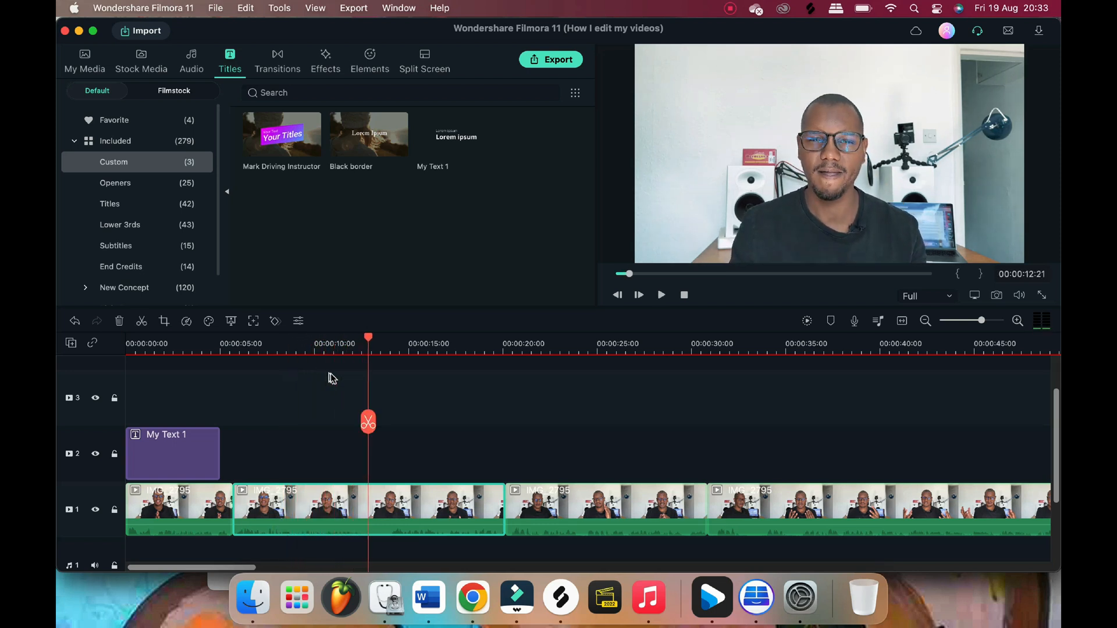
pyautogui.click(370, 423)
pyautogui.click(268, 500)
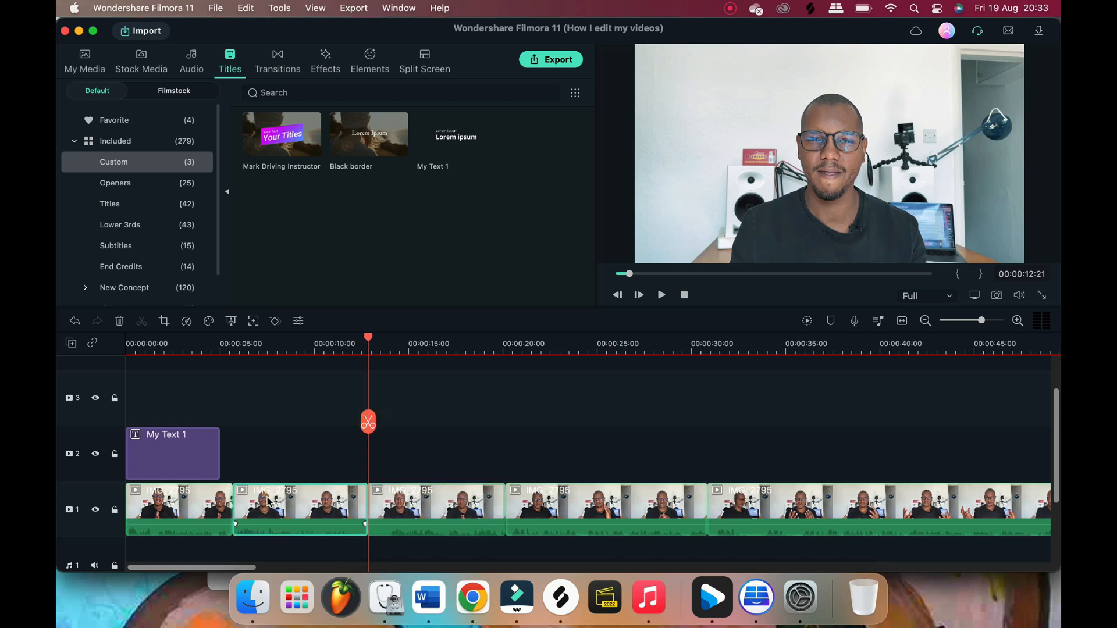
# Crop the selected IMG_2795 section to 3250 x 1828 at a 16:9 ratio, shift the frame slightly towards the speaker, and apply it
pyautogui.doubleClick(270, 494)
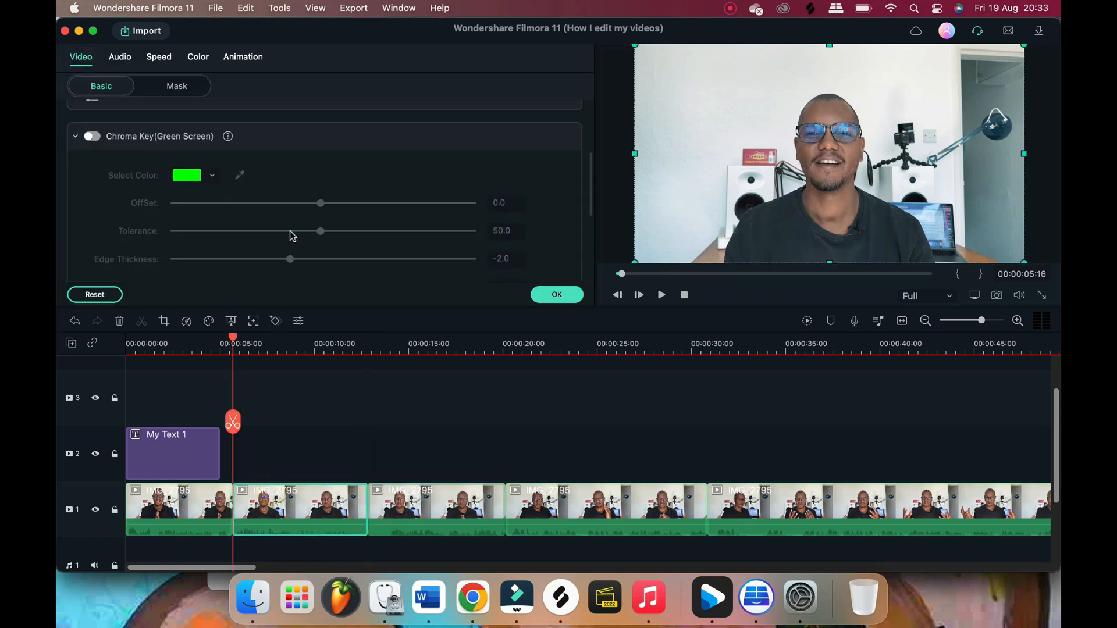
pyautogui.click(164, 322)
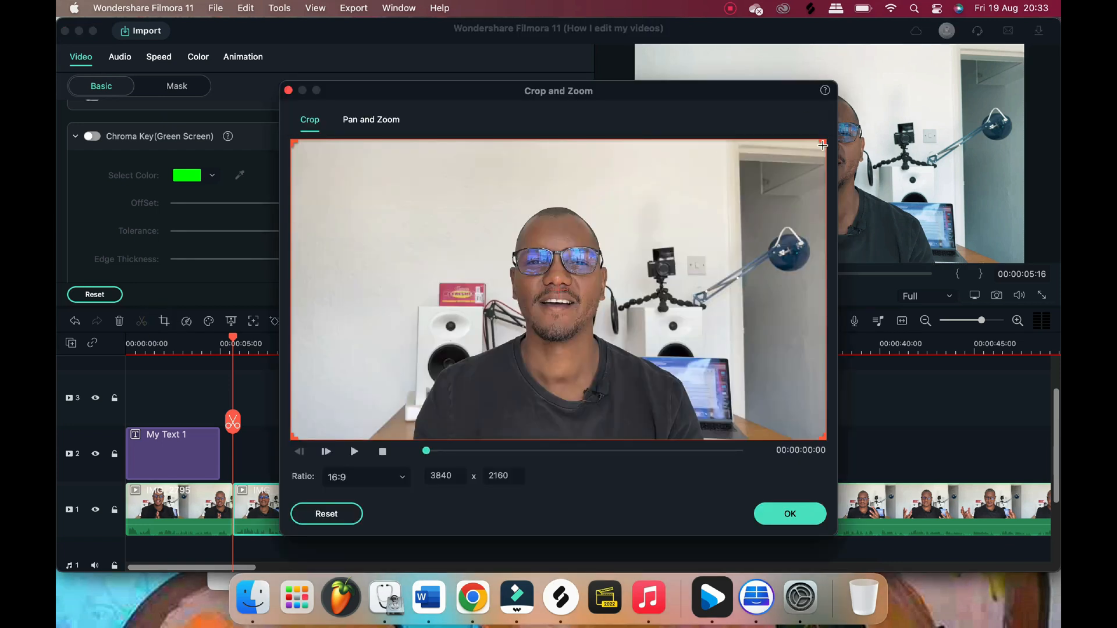
pyautogui.moveTo(823, 142); pyautogui.dragTo(774, 189)
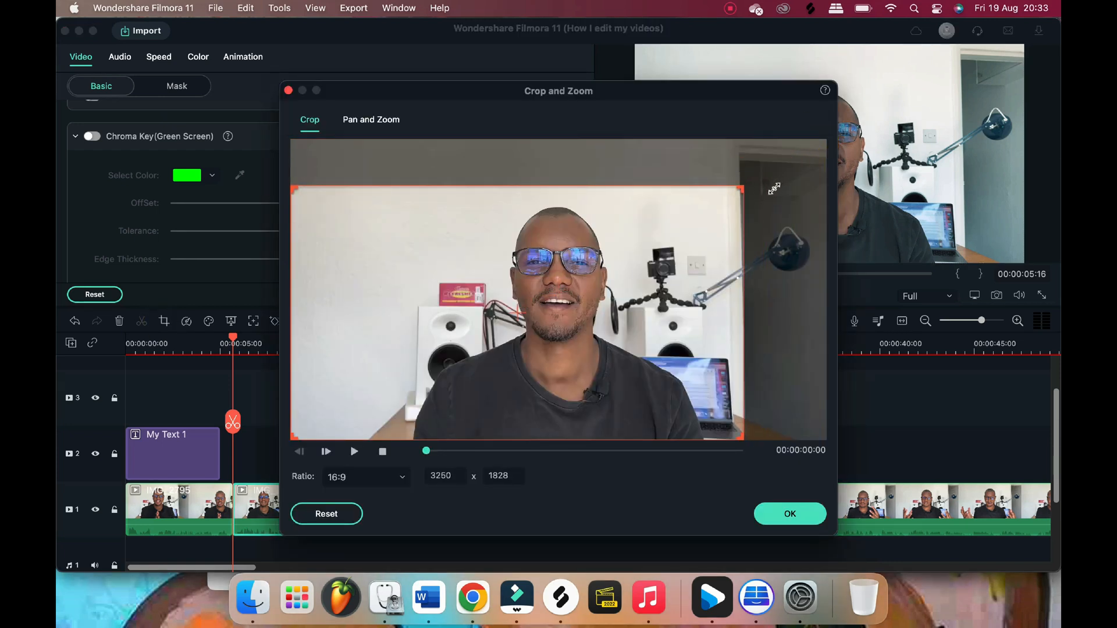
pyautogui.moveTo(681, 383); pyautogui.dragTo(681, 385)
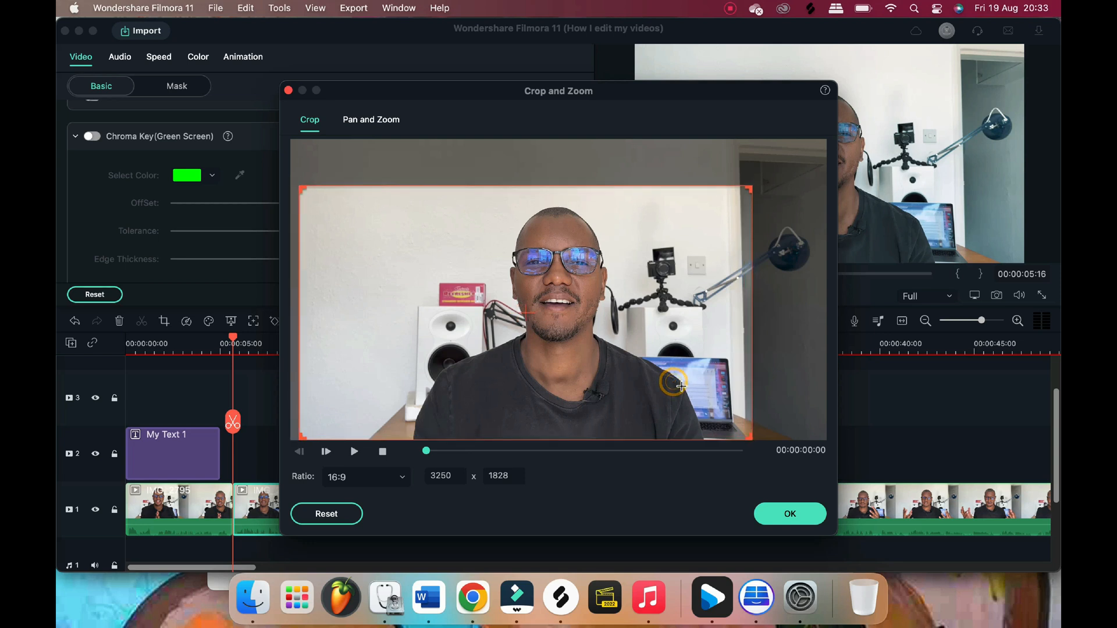
pyautogui.click(773, 512)
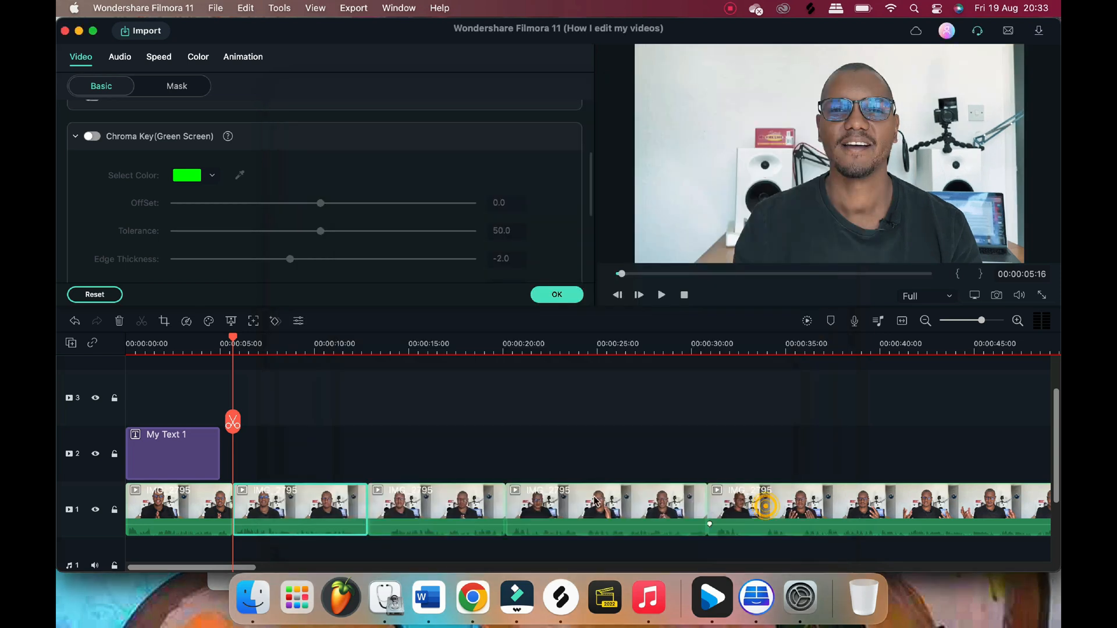
pyautogui.click(547, 294)
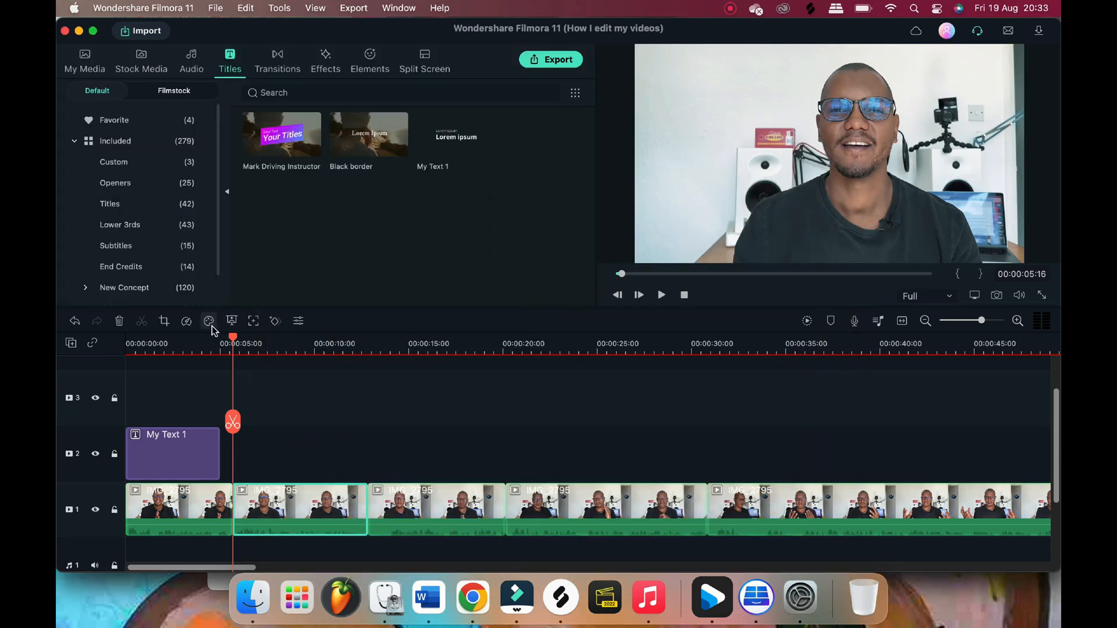
# Play the video from the start to review the cropped section, and check the opening with its name title in full screen
pyautogui.click(685, 295)
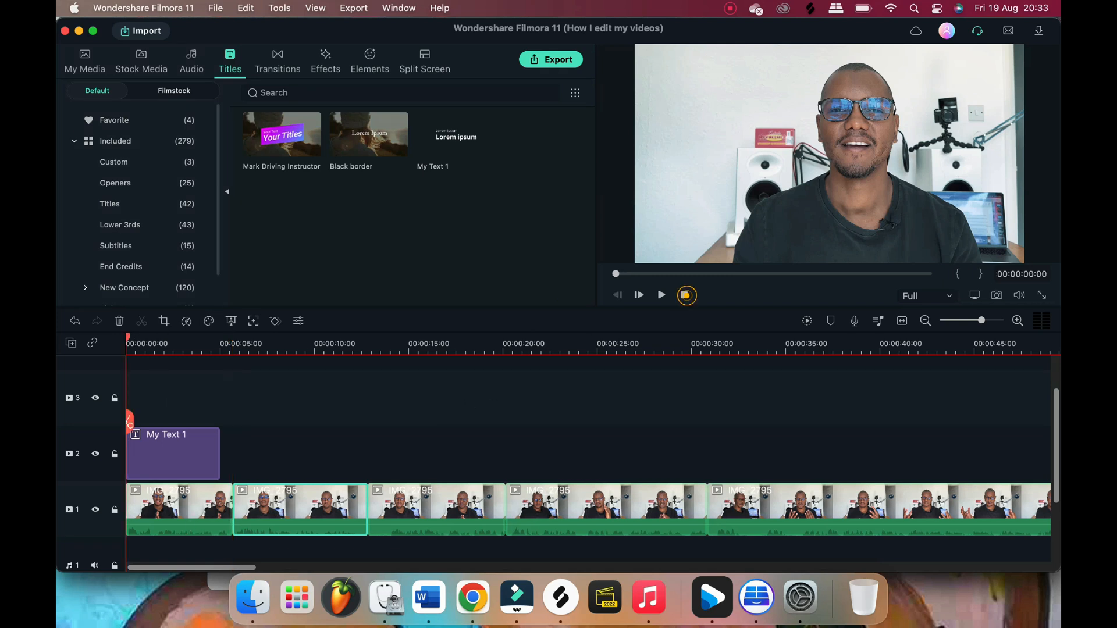
pyautogui.press('space')
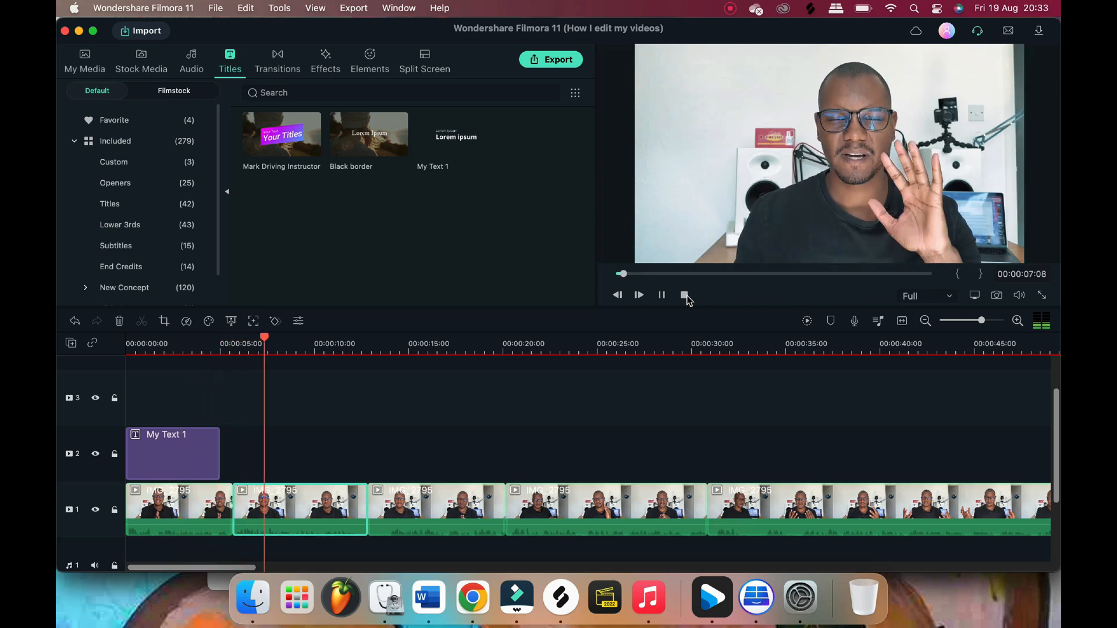
pyautogui.click(685, 295)
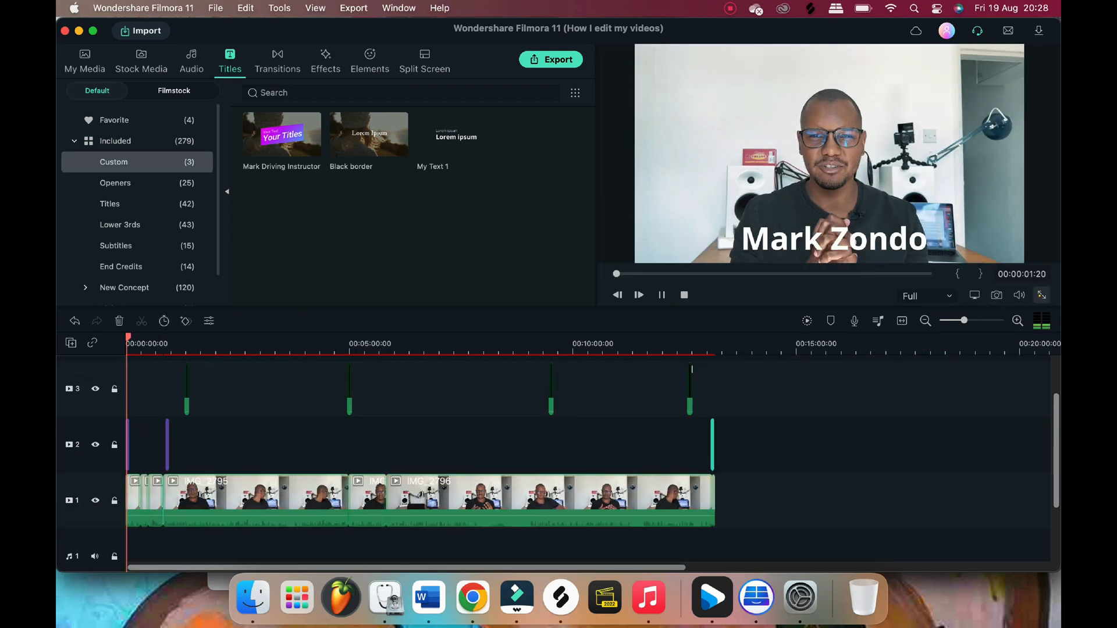
pyautogui.click(1041, 295)
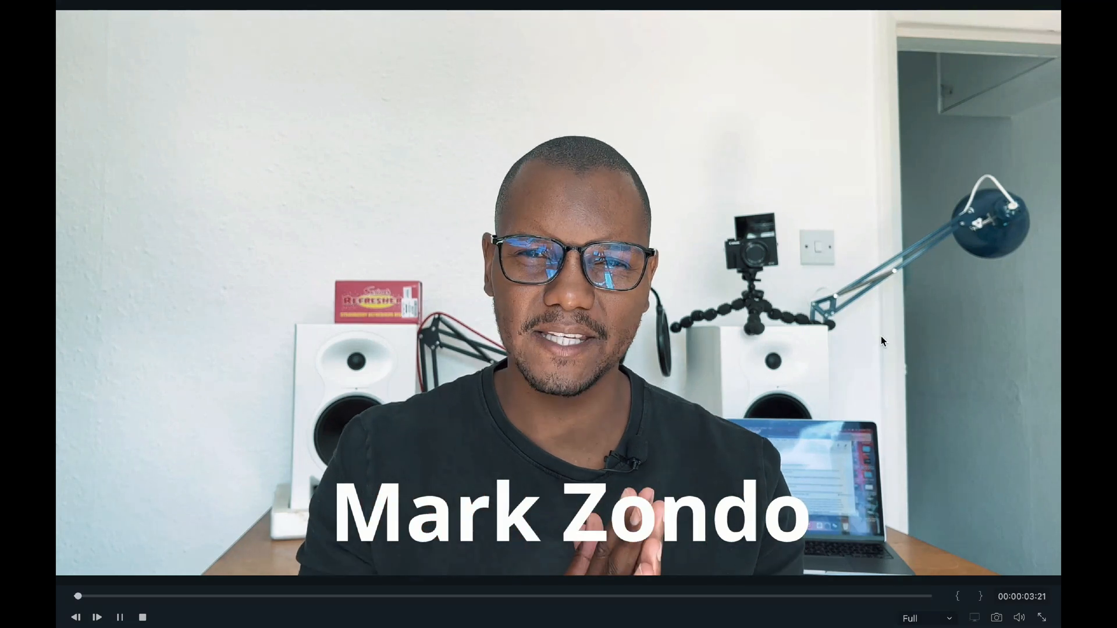
pyautogui.press('space')
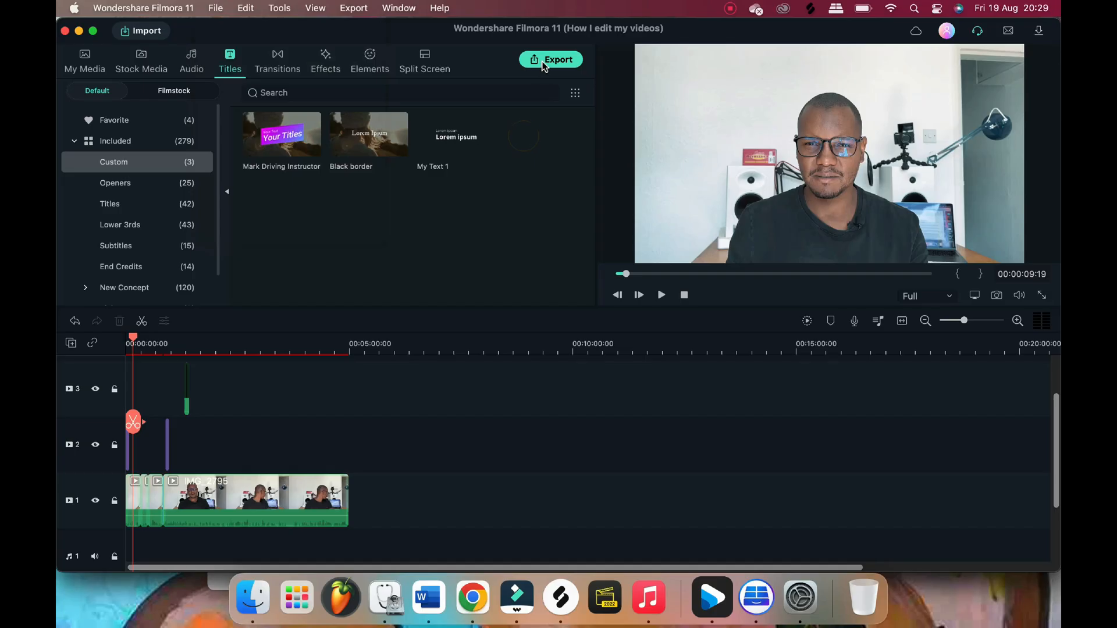
# Set up the video export in MP4 format with Best quality
pyautogui.click(551, 59)
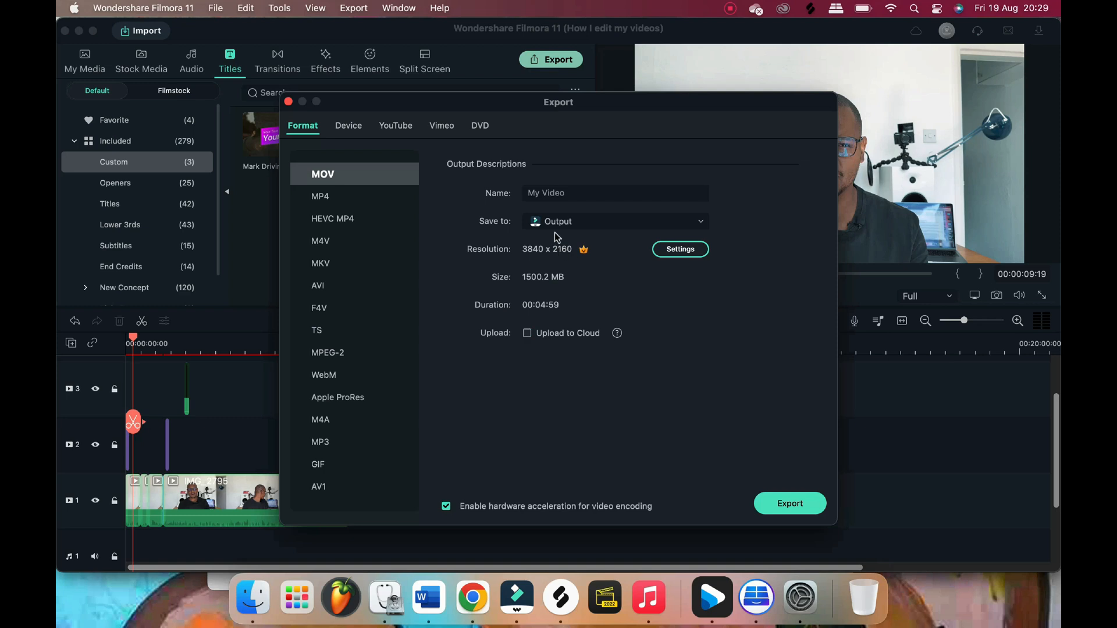
pyautogui.click(326, 204)
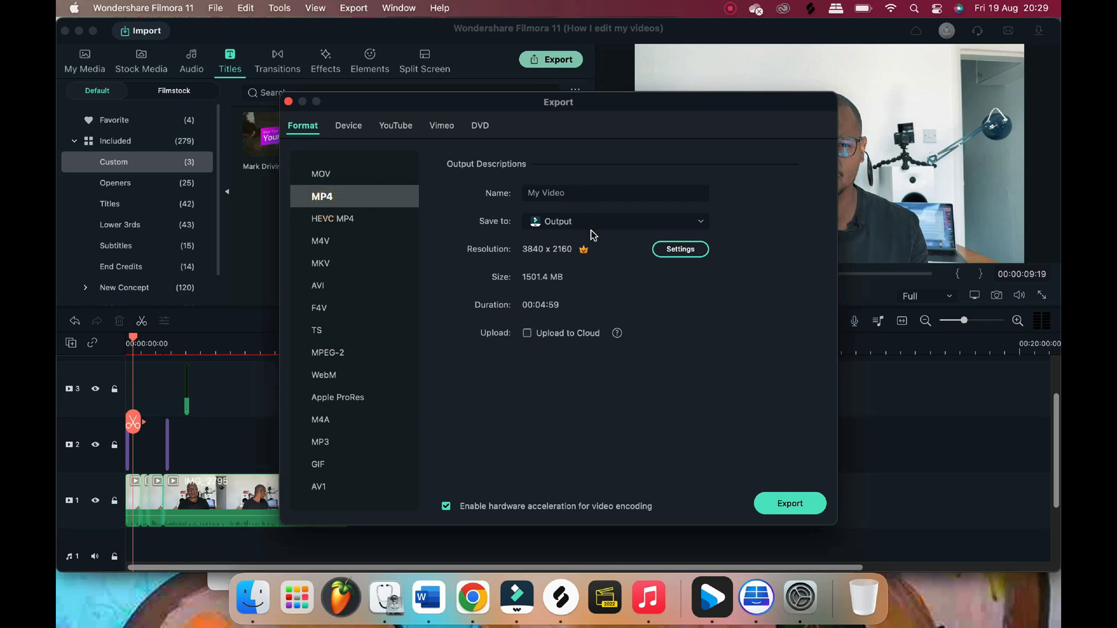
pyautogui.click(668, 250)
pyautogui.click(428, 198)
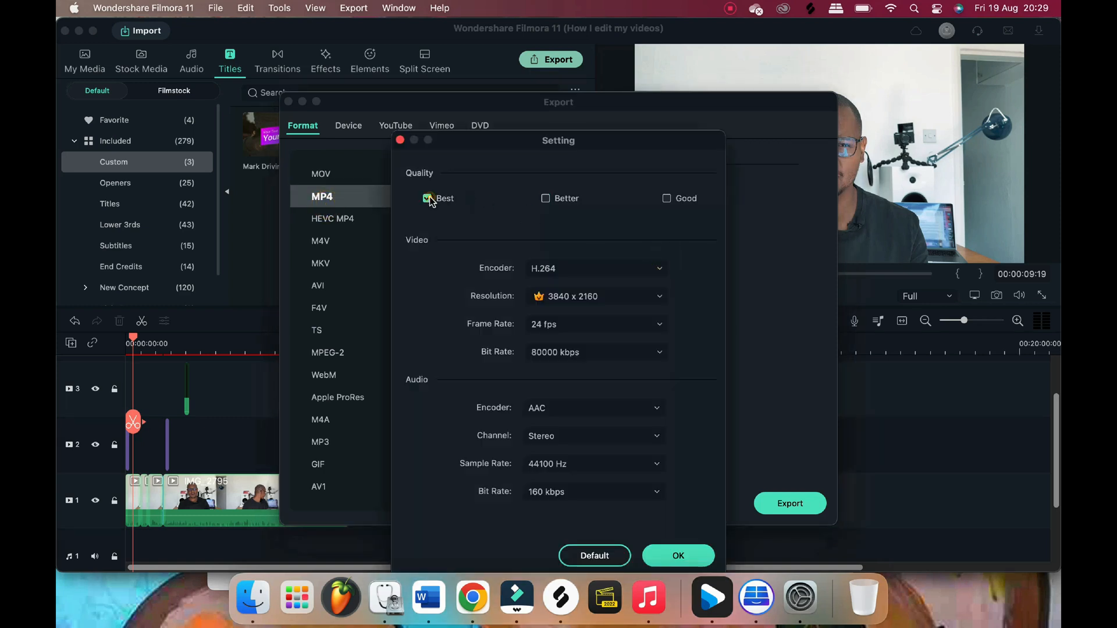
pyautogui.click(663, 558)
# Name the exported video "How I edit my videos"
pyautogui.click(584, 194)
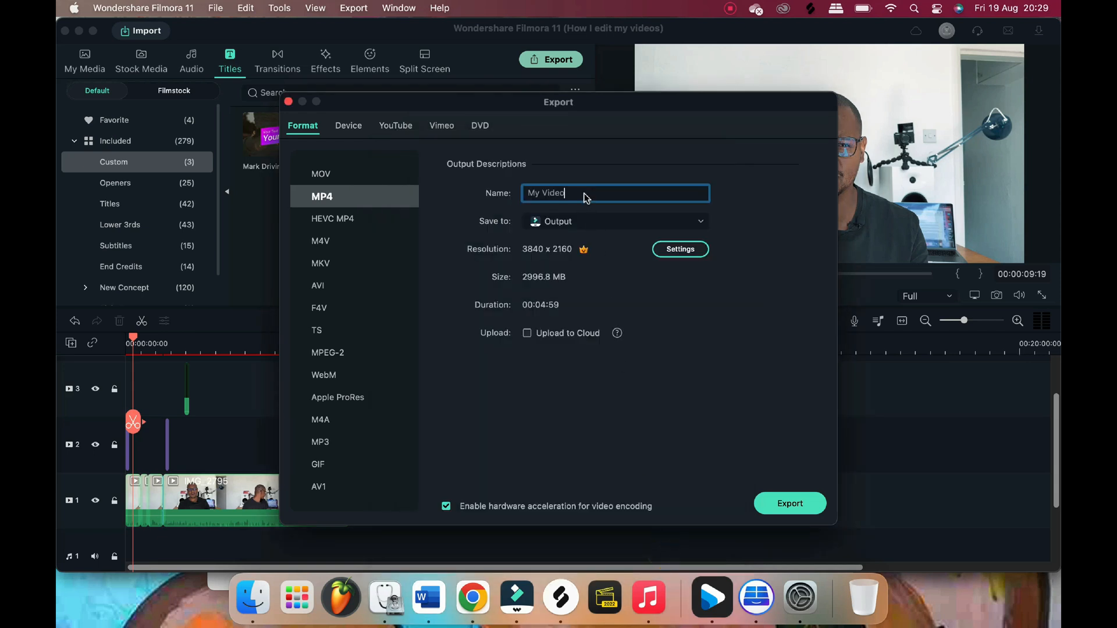
pyautogui.write('M')
pyautogui.press('BackSpace')
pyautogui.write('How I edit m')
pyautogui.click(687, 252)
pyautogui.click(665, 551)
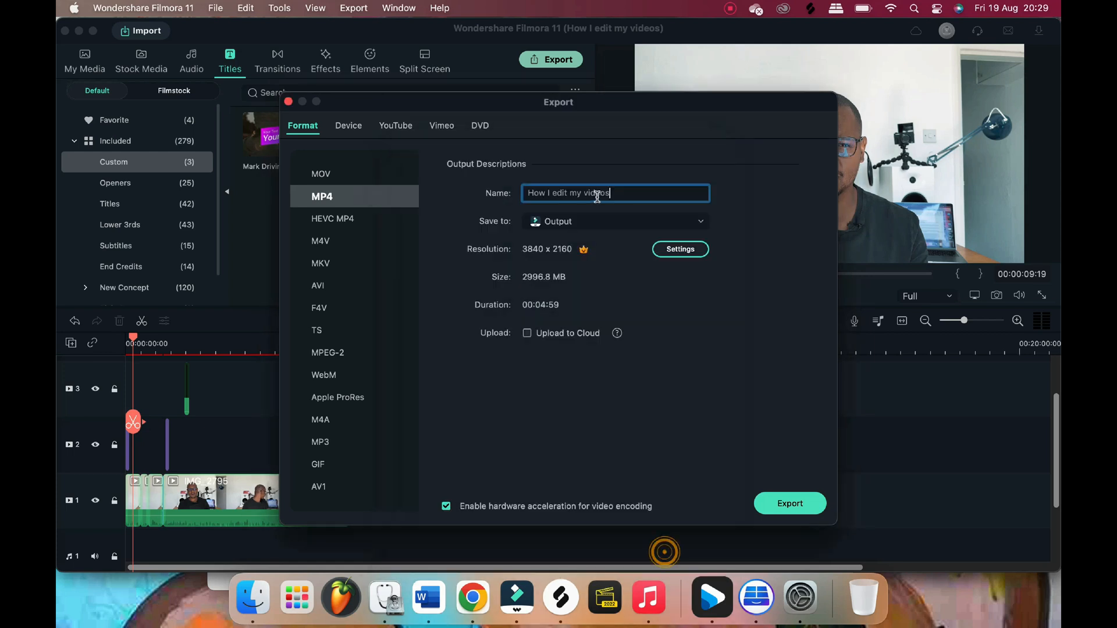
# Set the save location to the finished videos folder inside Youtube's New Channel folder and start the export
pyautogui.click(598, 221)
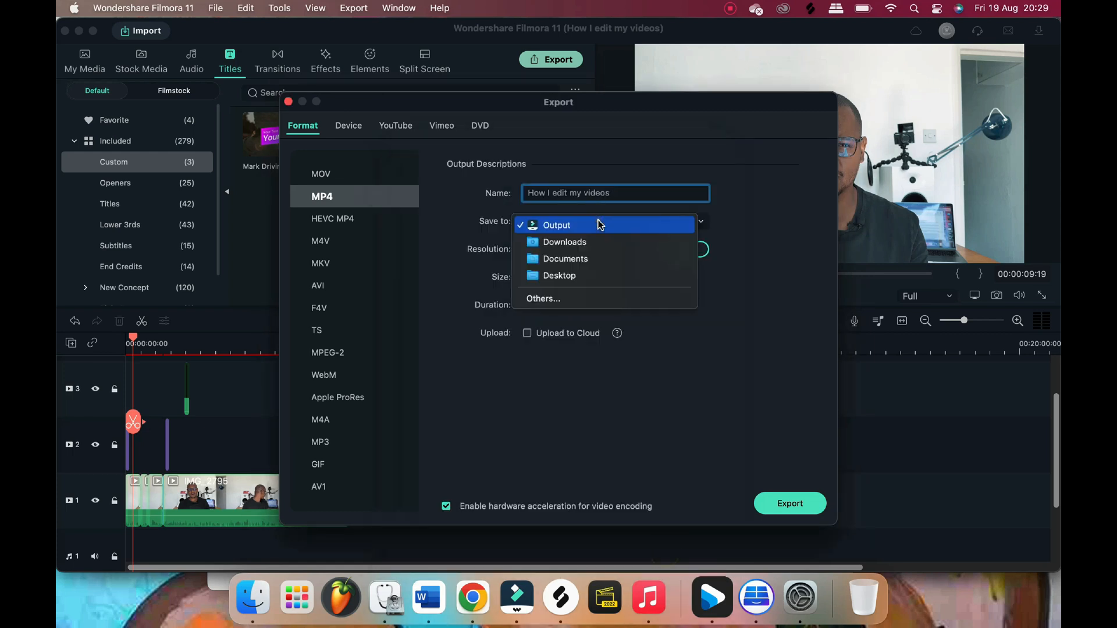
pyautogui.click(596, 259)
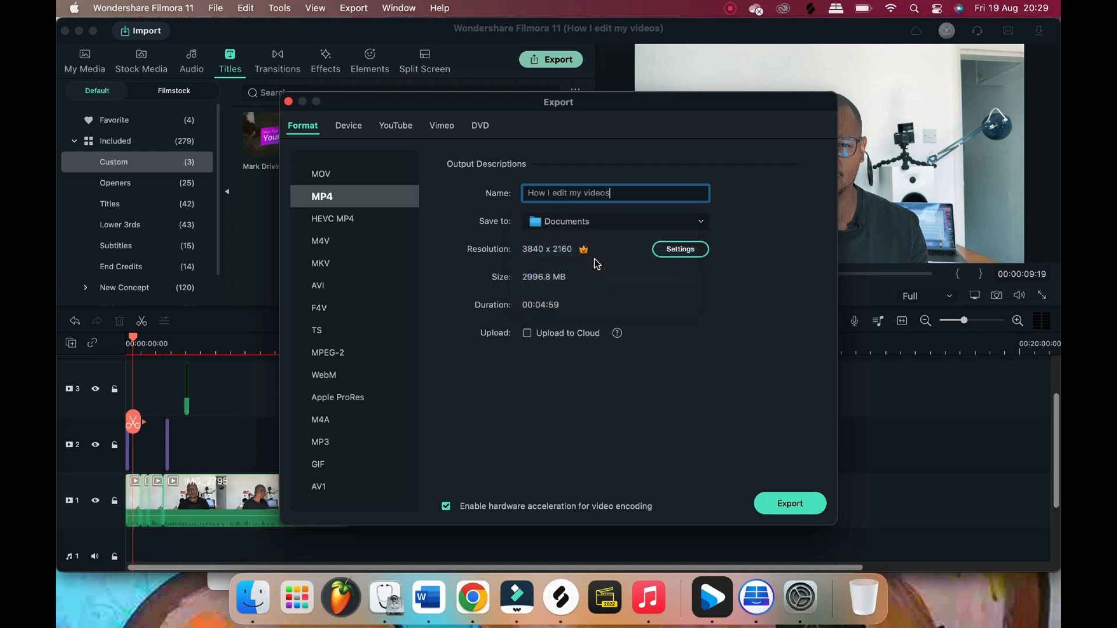
pyautogui.click(618, 217)
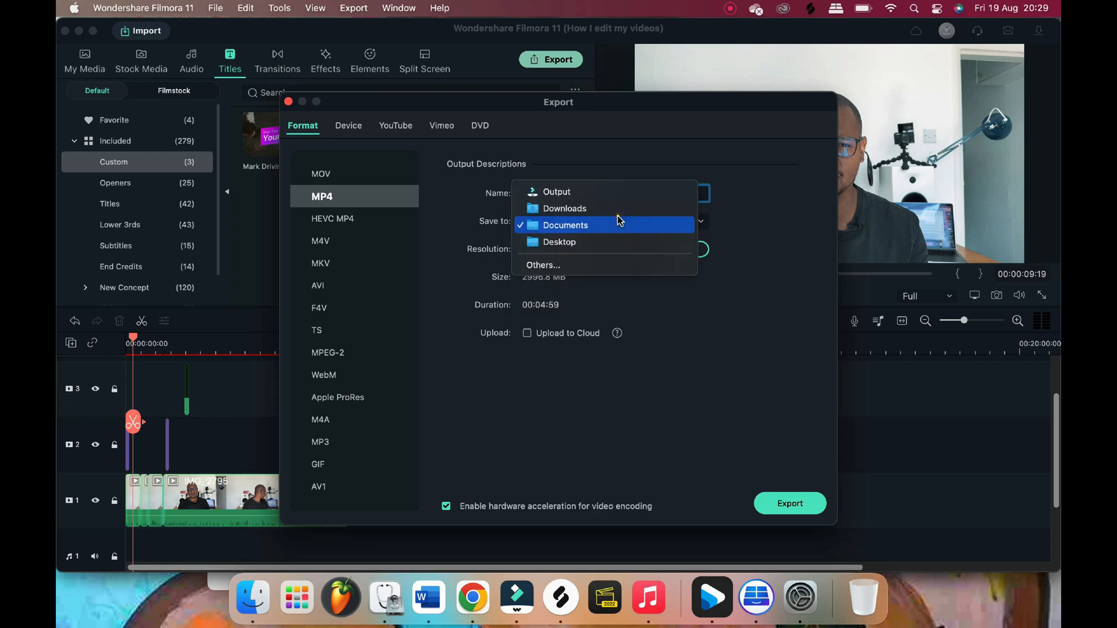
pyautogui.click(607, 263)
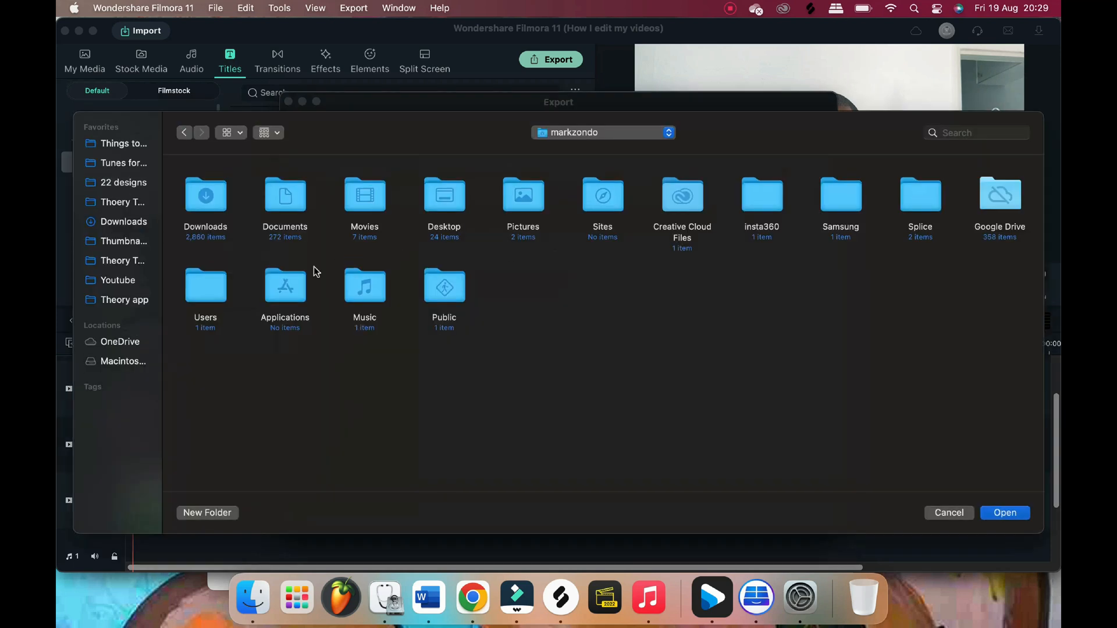
pyautogui.click(135, 282)
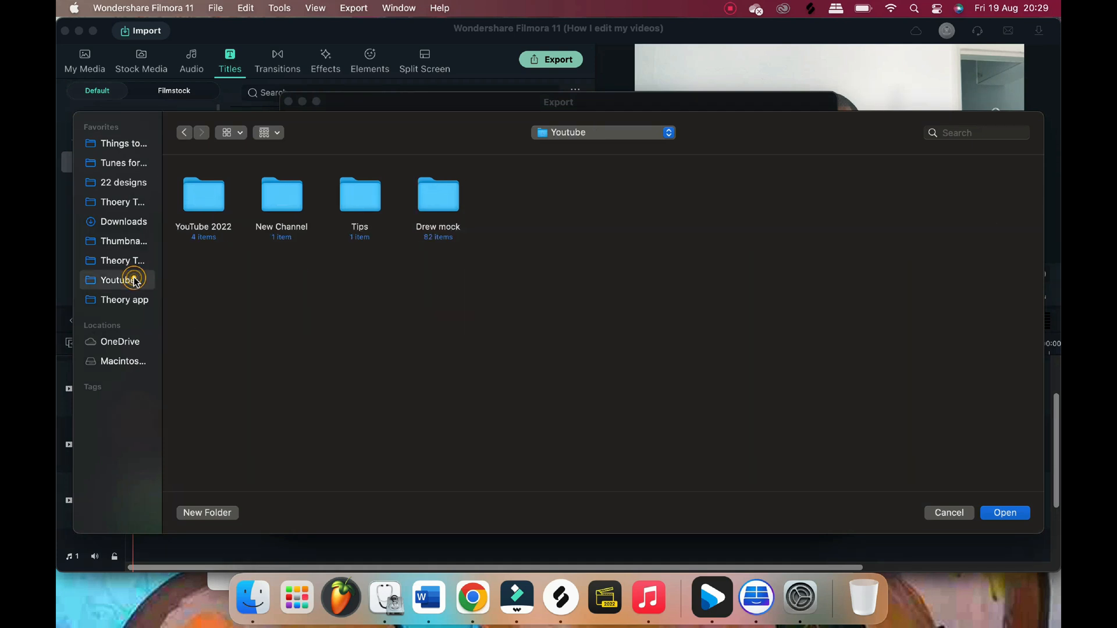
pyautogui.doubleClick(223, 199)
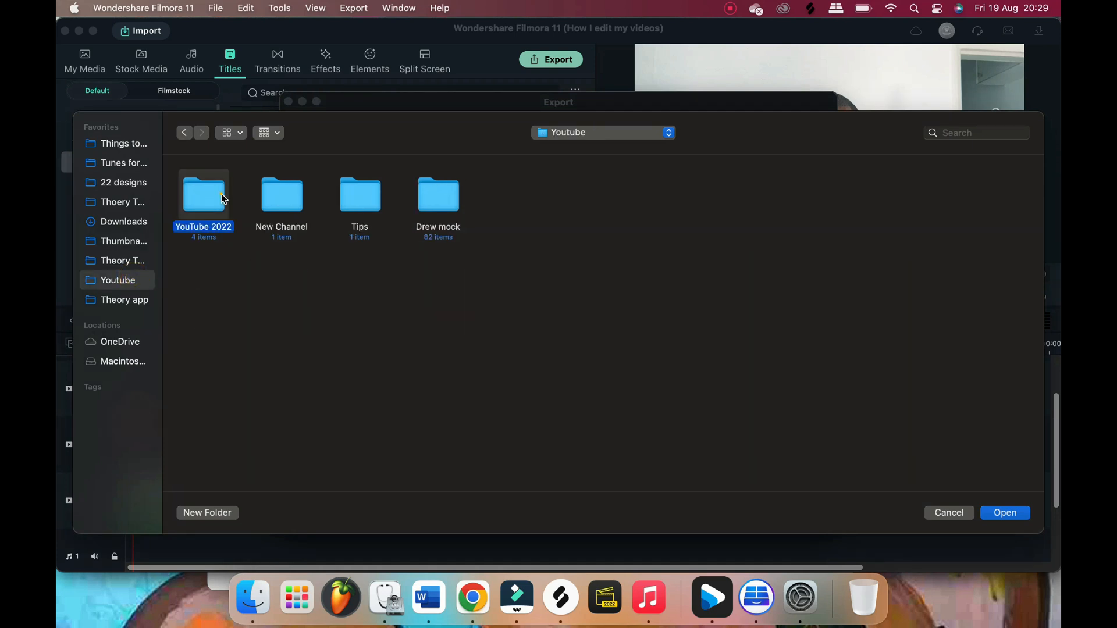
pyautogui.click(184, 133)
pyautogui.doubleClick(260, 199)
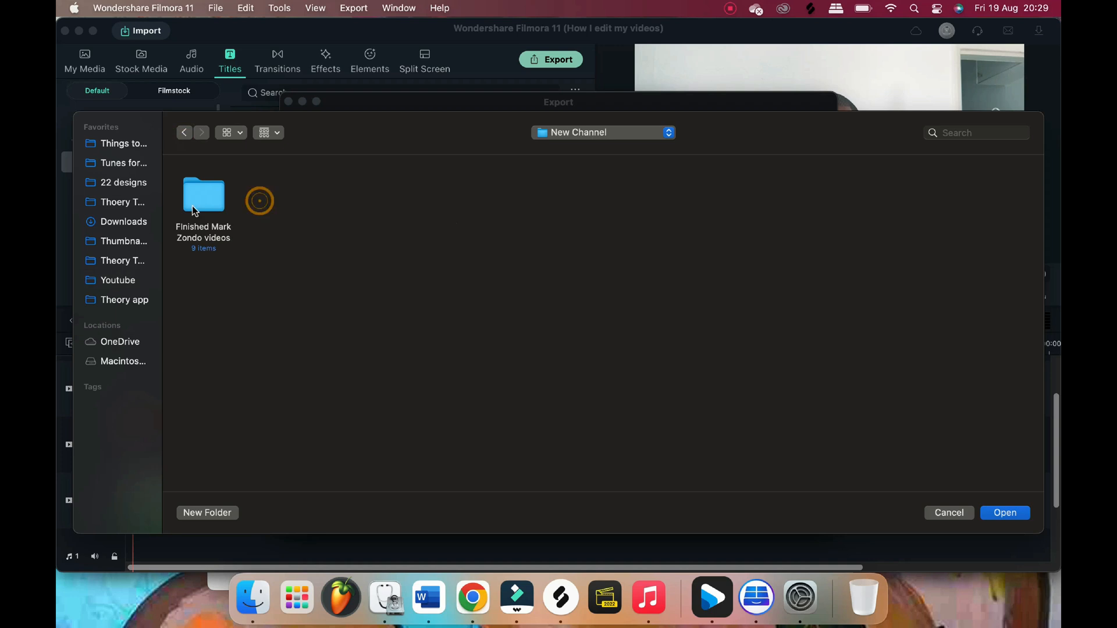
pyautogui.doubleClick(195, 209)
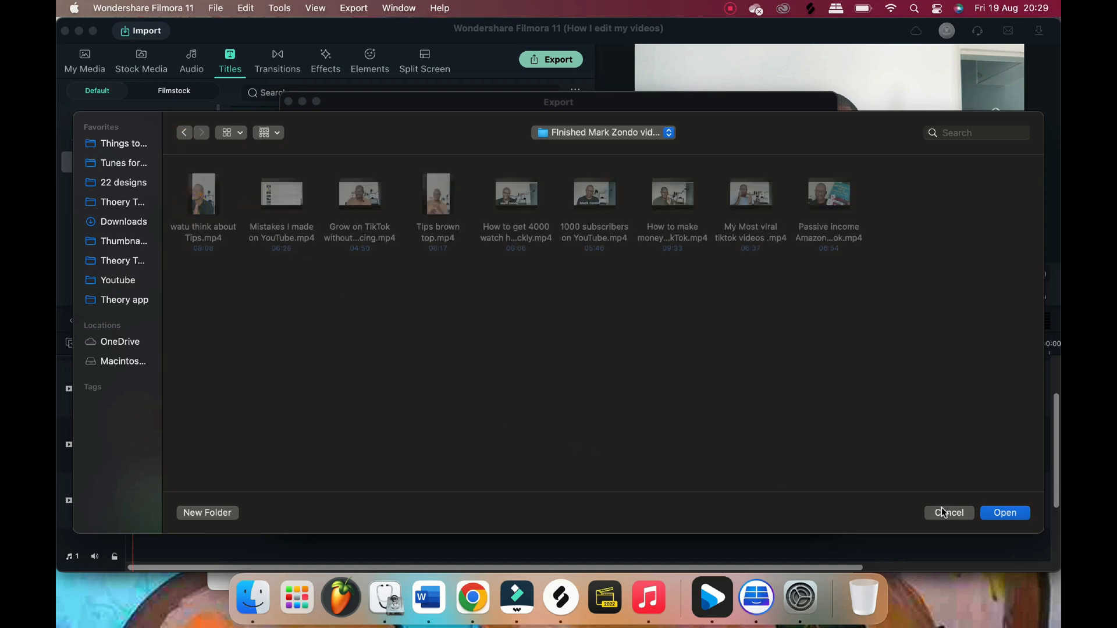
pyautogui.click(1005, 515)
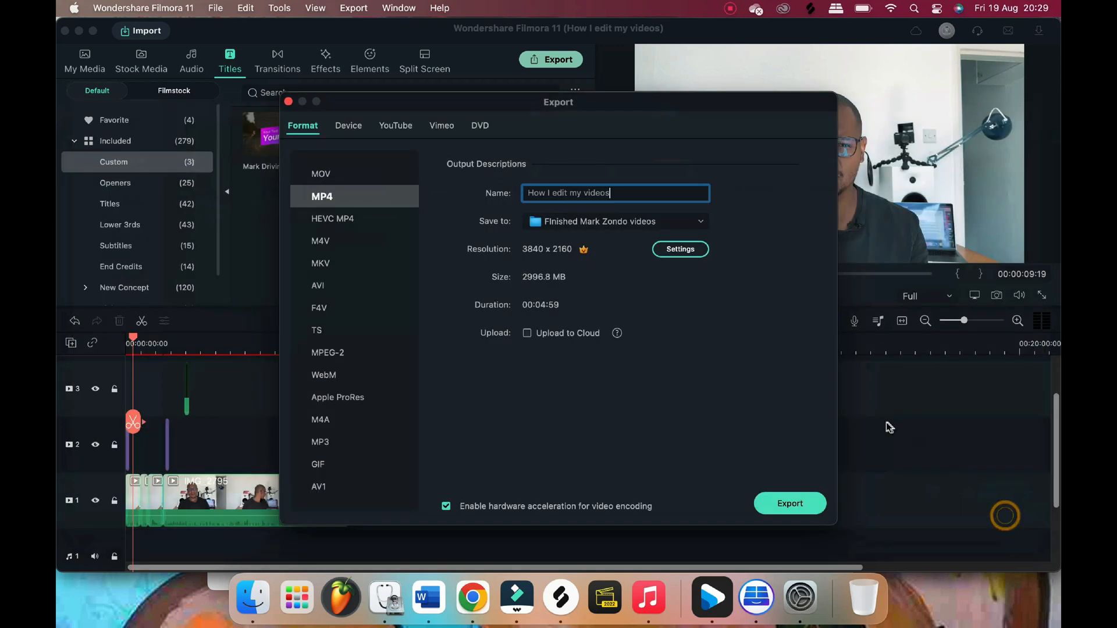
pyautogui.click(780, 503)
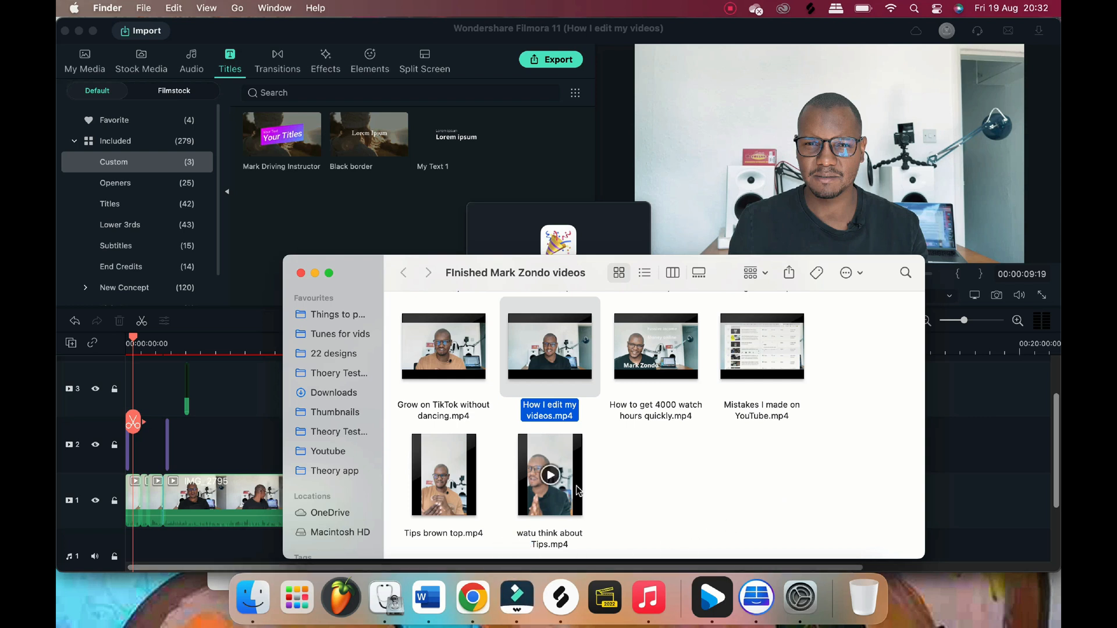
# Open the exported How I edit my videos.mp4 from its folder in GoPro Player and check its opening seconds, closing the player when done
pyautogui.click(714, 459)
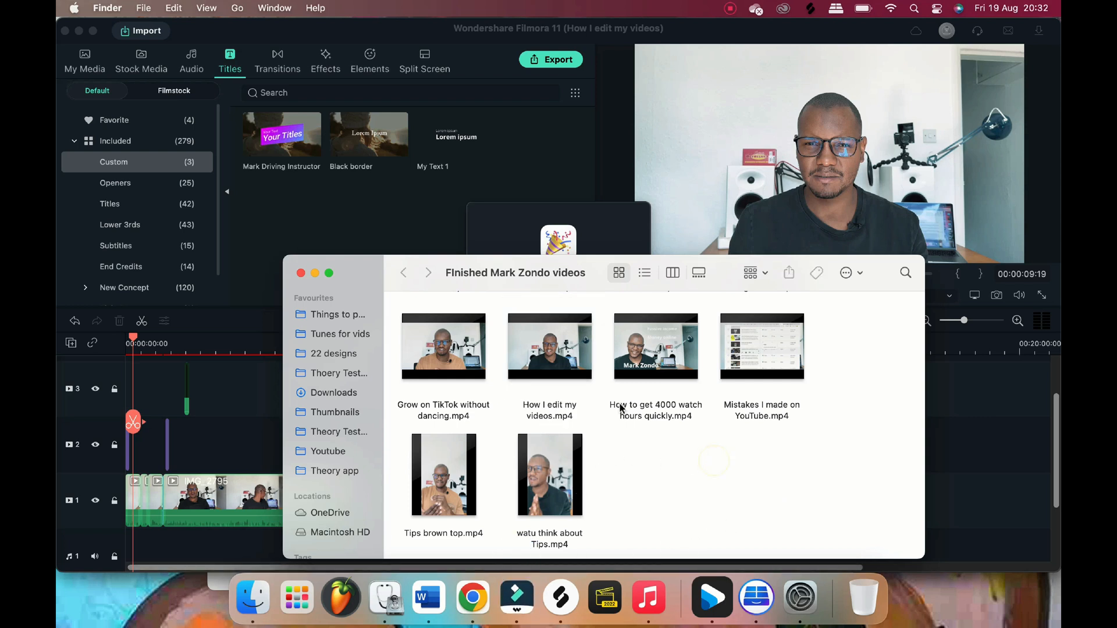
pyautogui.click(579, 374)
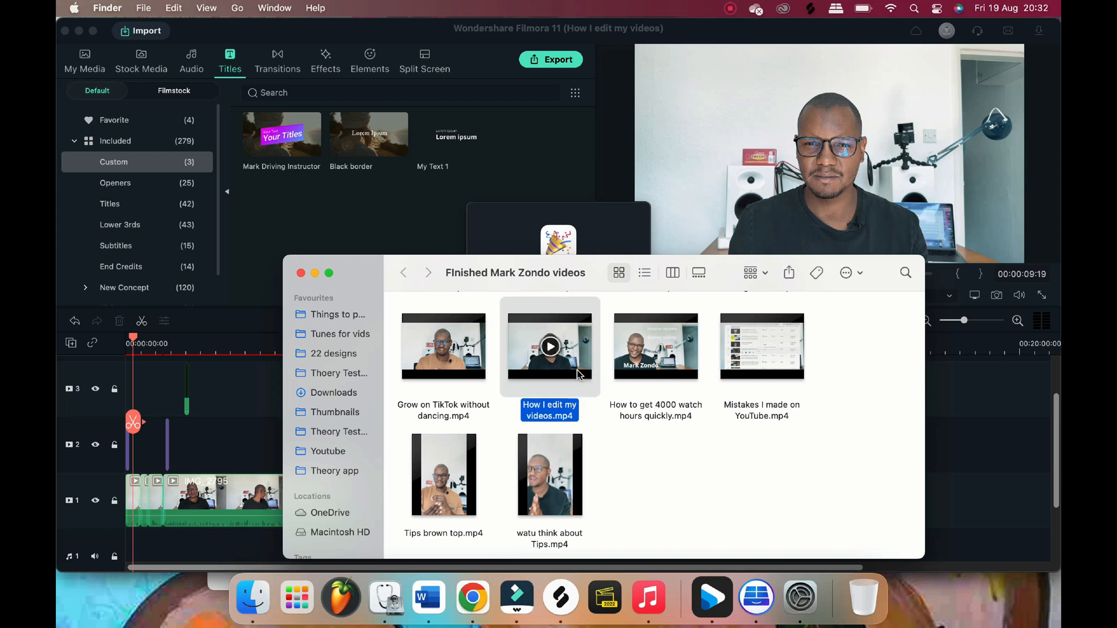
pyautogui.press('space')
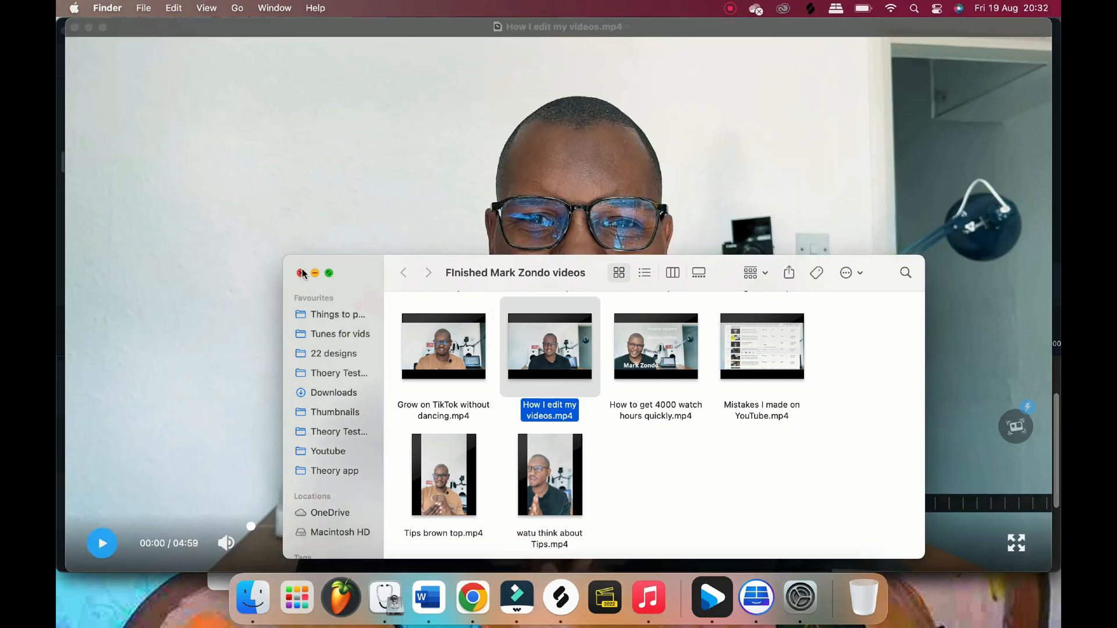
pyautogui.click(301, 273)
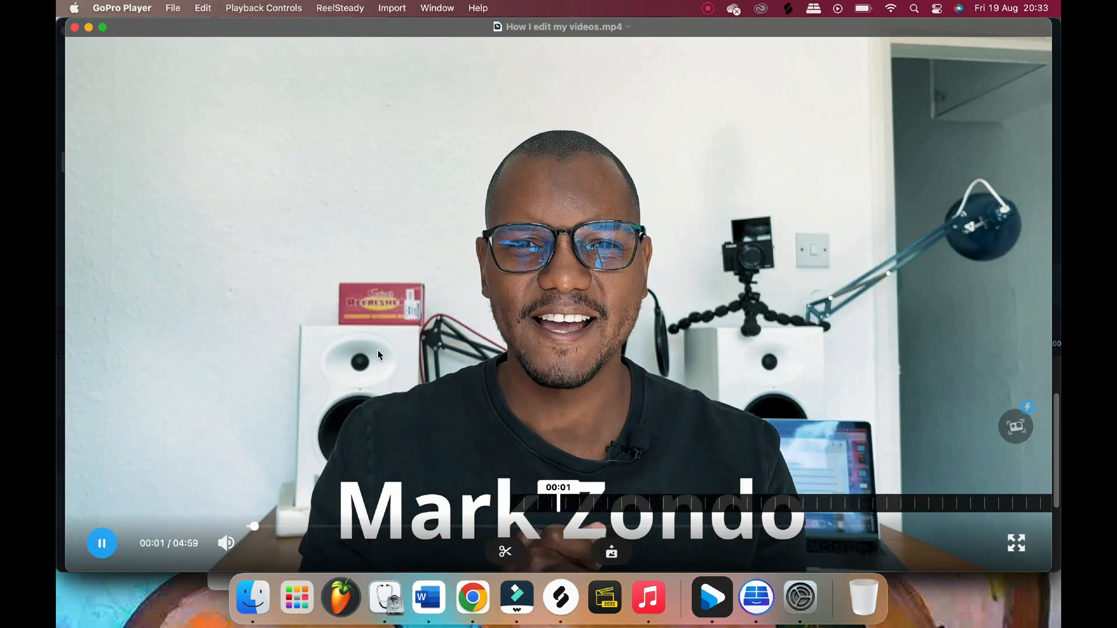
pyautogui.moveTo(376, 360)
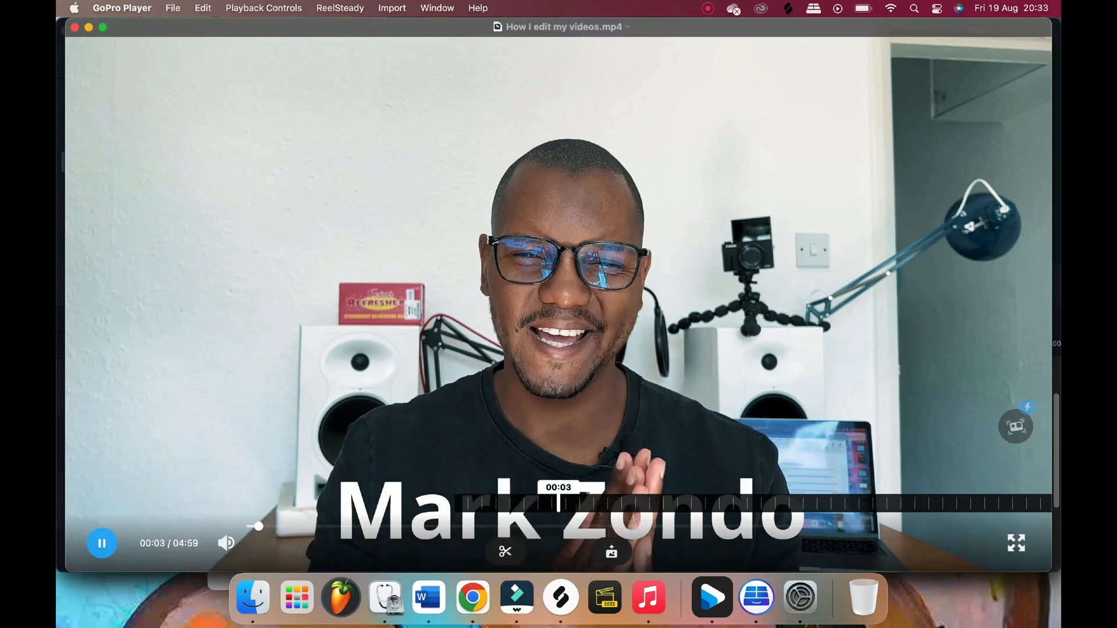
pyautogui.press('space')
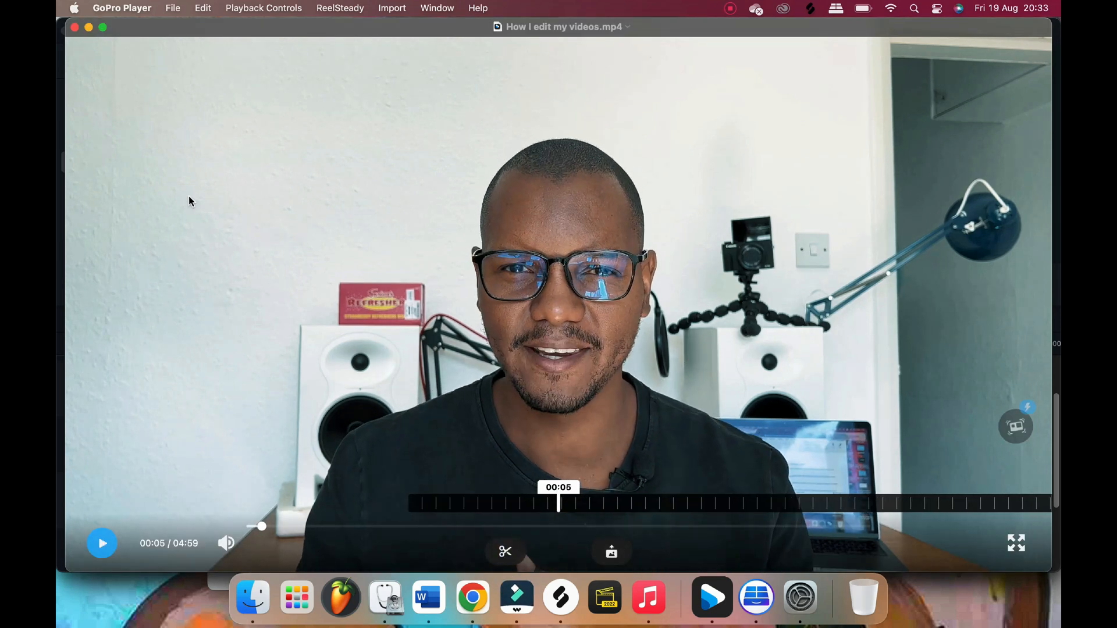
pyautogui.click(74, 27)
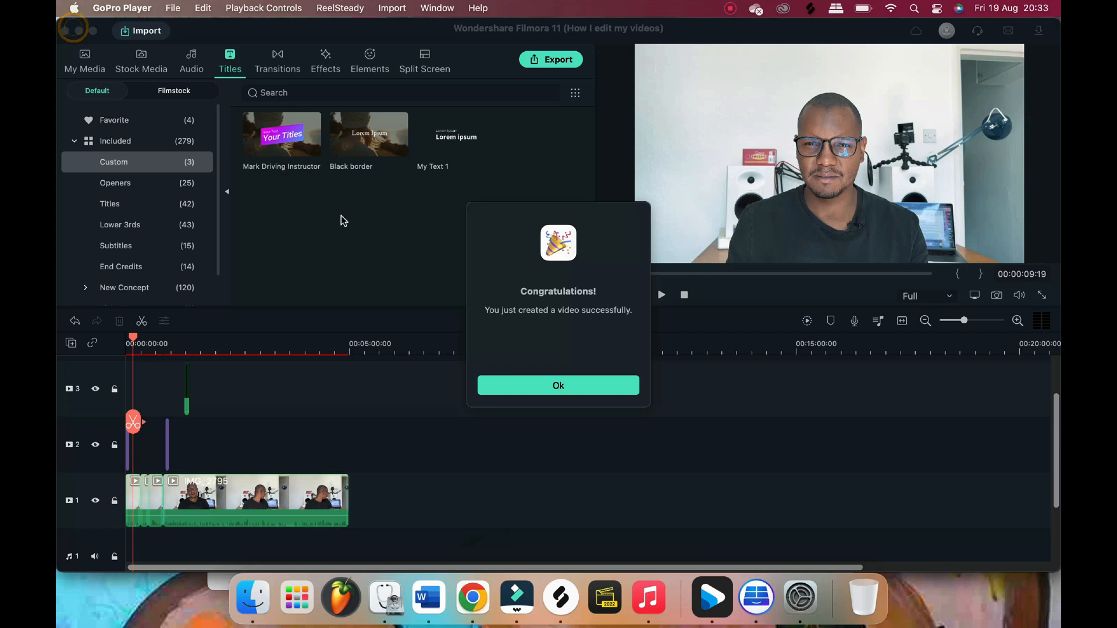